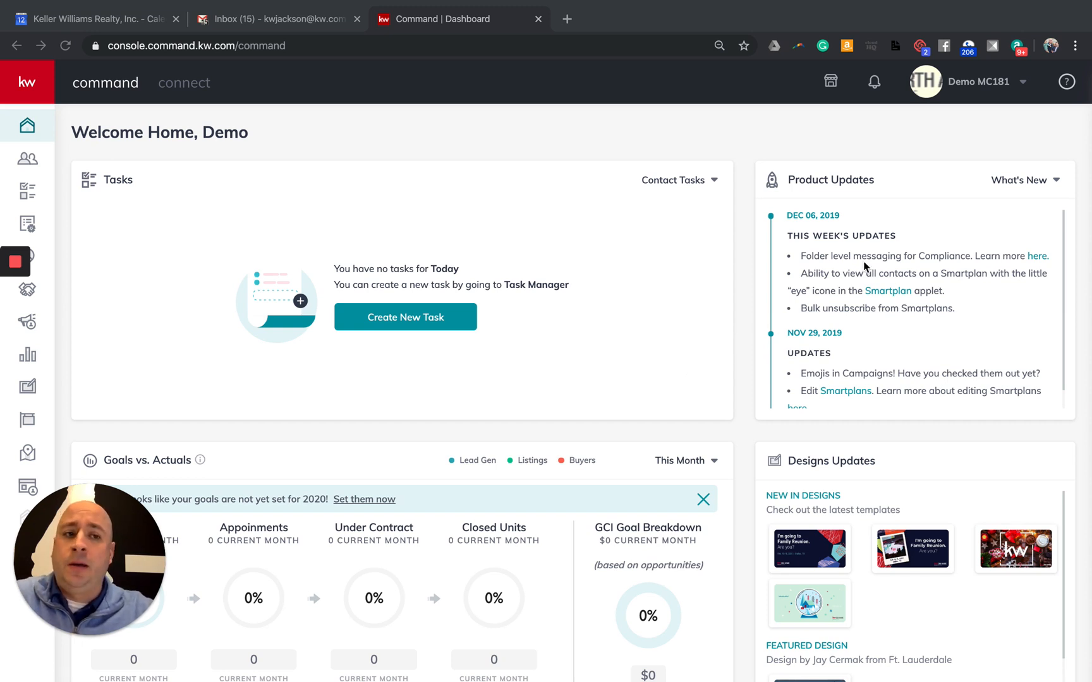
Go to account Settings from the top-right account menu
left_click(977, 85)
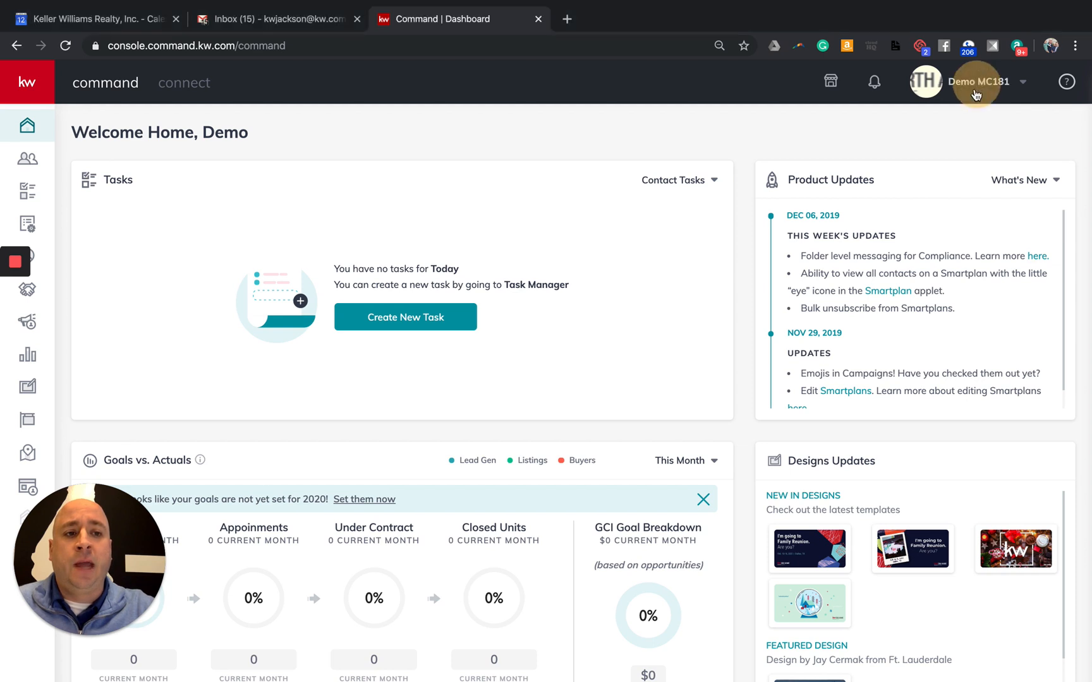
left_click(977, 93)
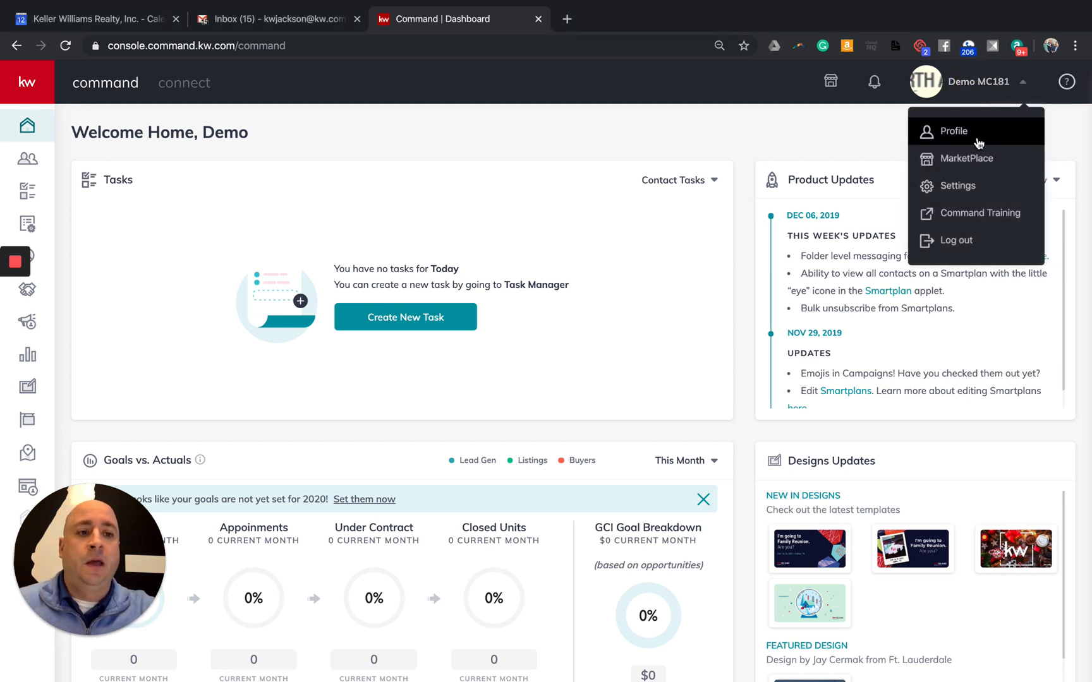
left_click(965, 188)
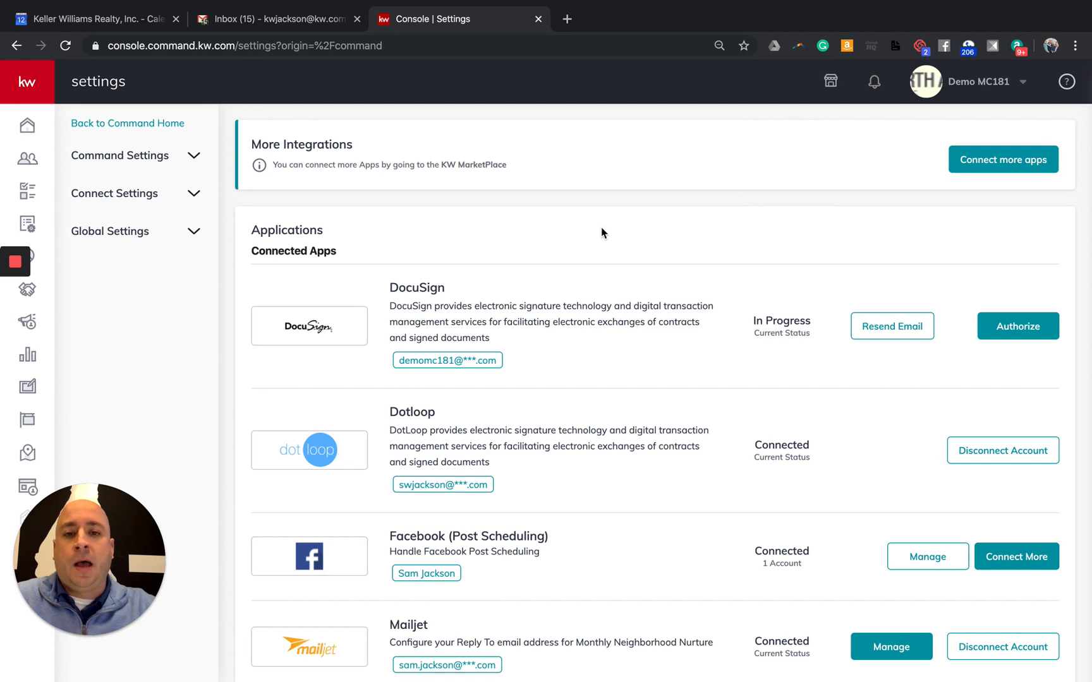
Scroll to the Connected Apps list and open the Mailjet configuration showing the Reply-To email
scroll(599, 231, "down", 2)
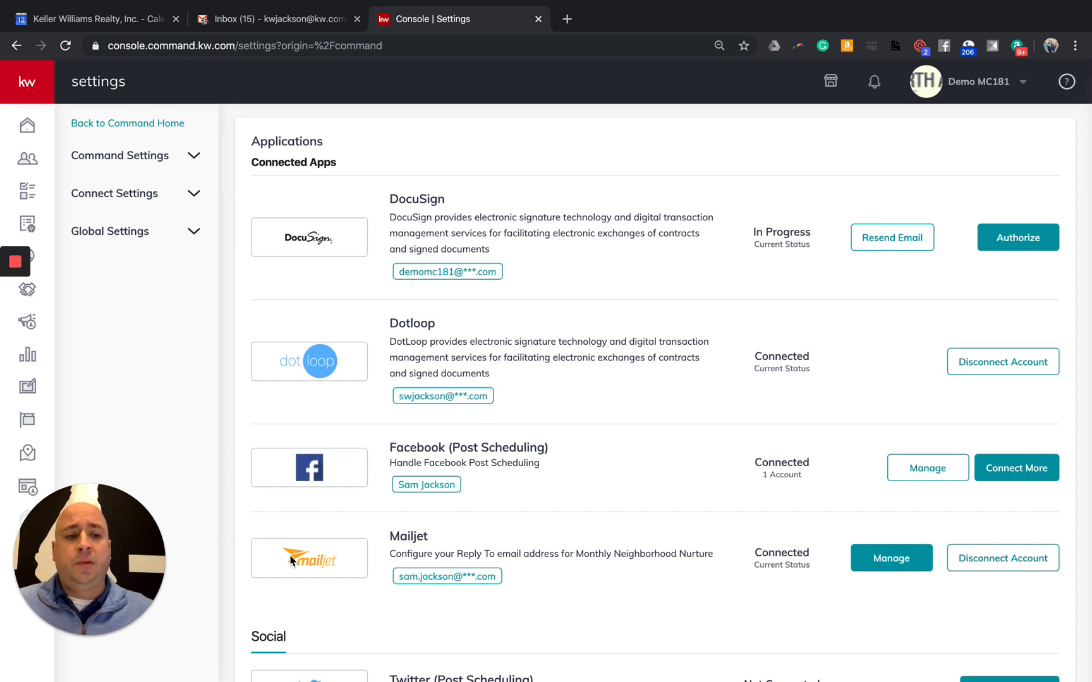
scroll(348, 569, "down", 3)
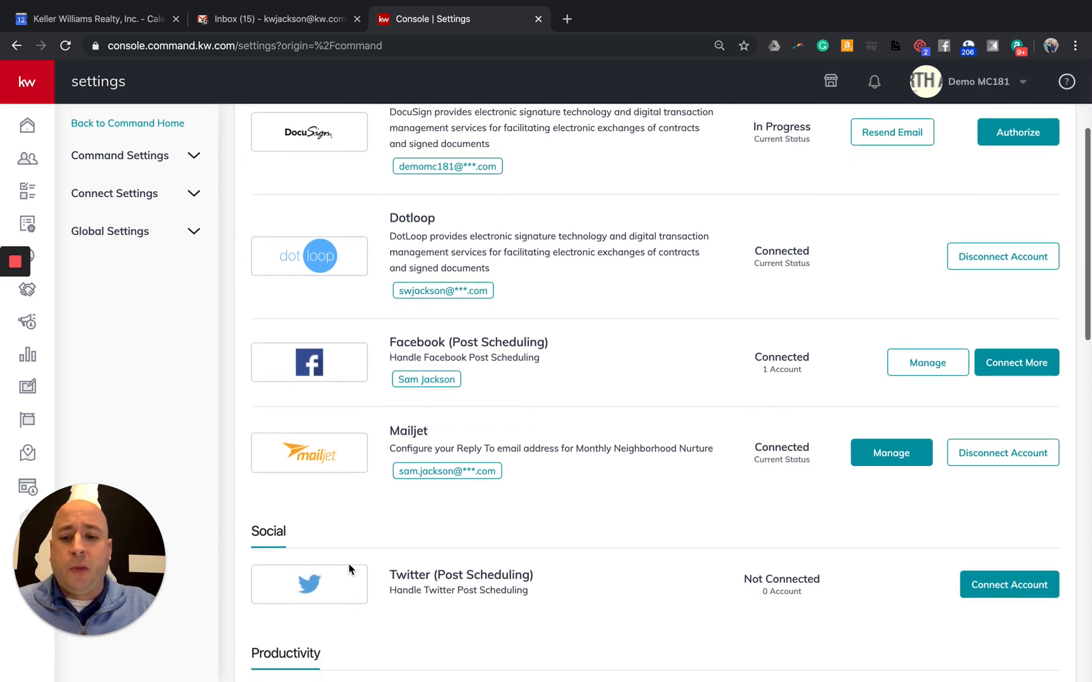
scroll(347, 569, "up", 1)
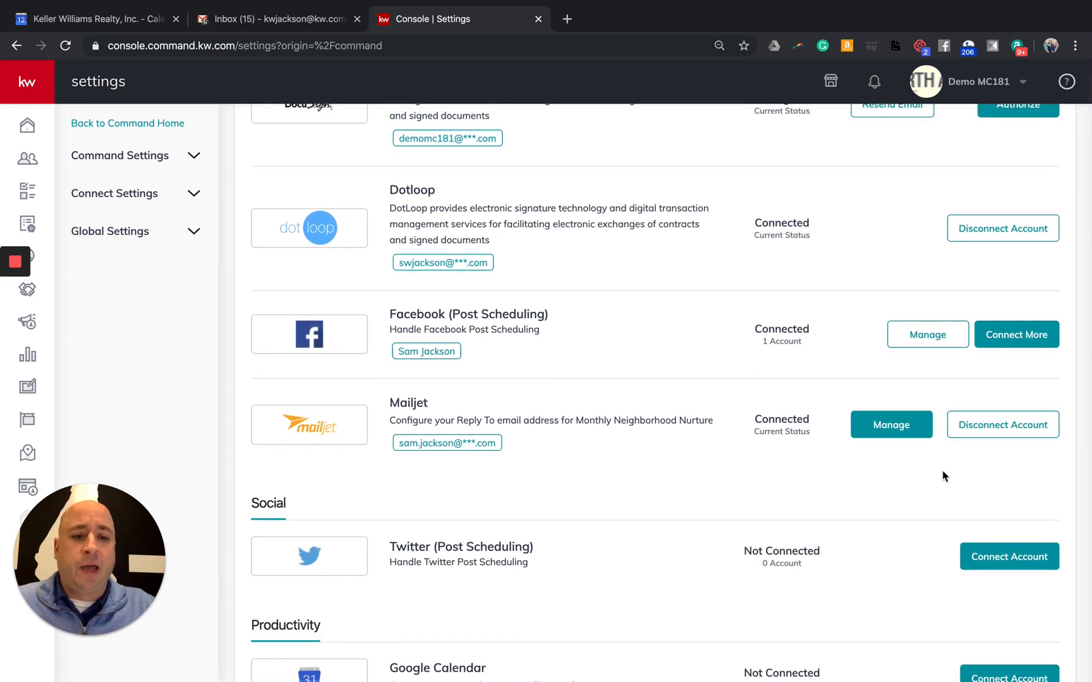
left_click(875, 428)
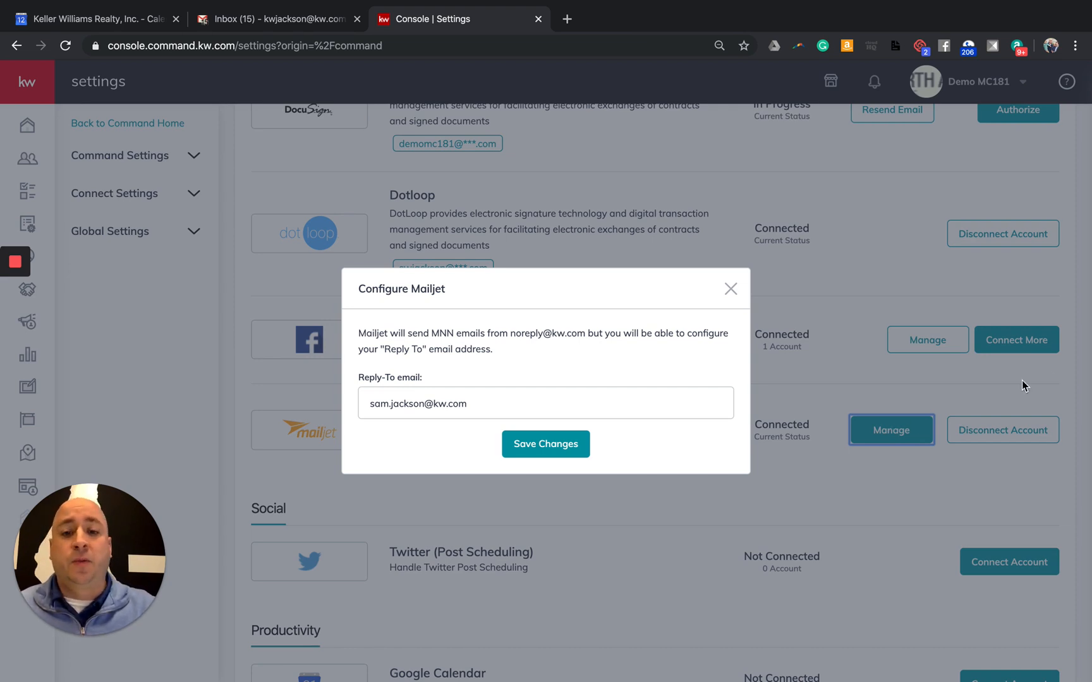
left_click_drag(506, 333, 589, 335)
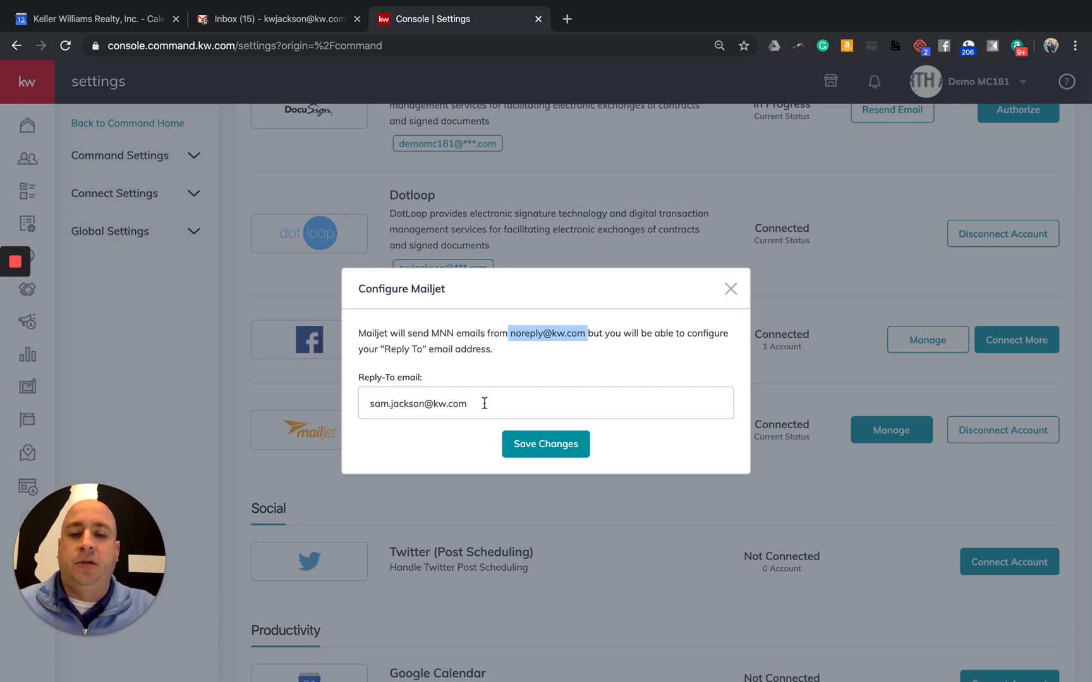
left_click_drag(485, 403, 358, 406)
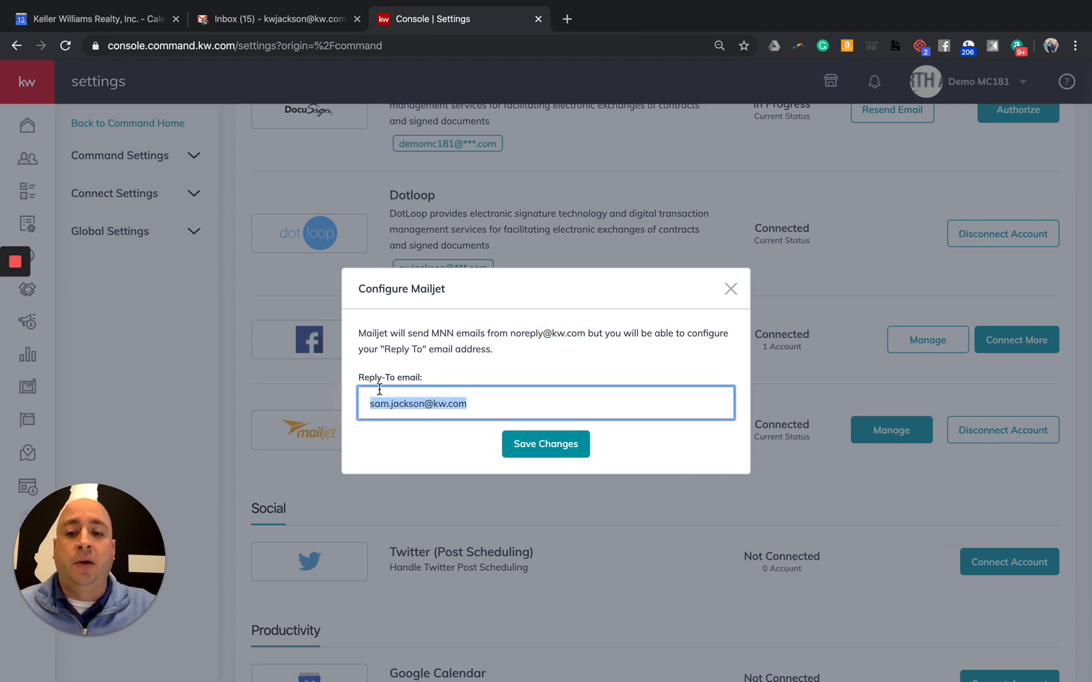
left_click(544, 451)
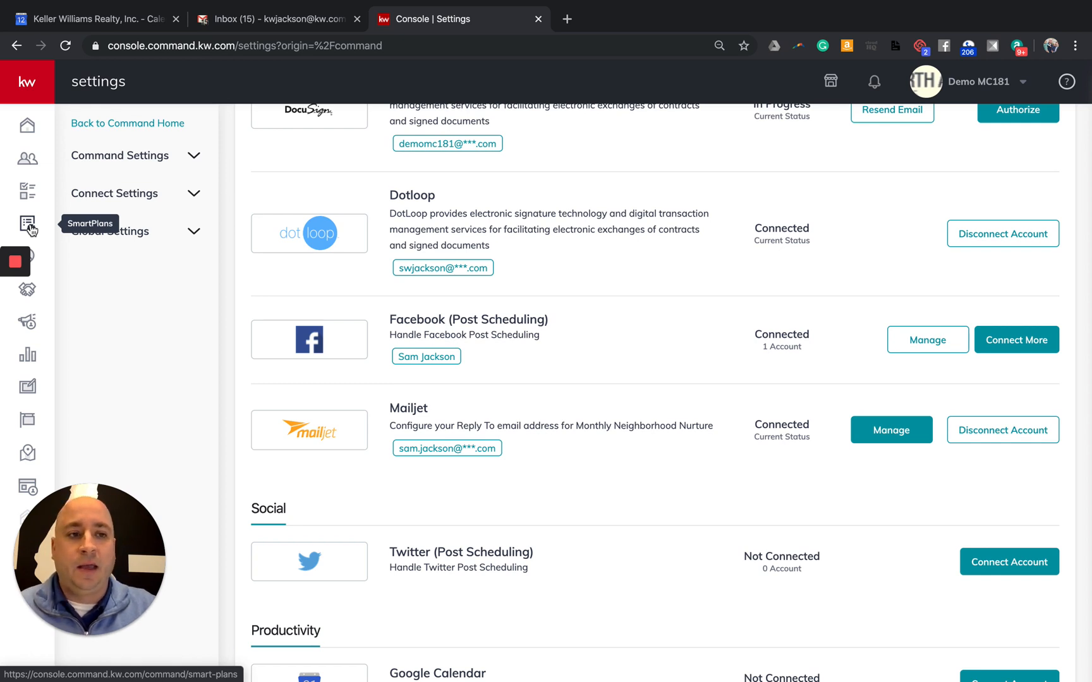
Expand the kw sidebar and go to SmartPlans, which has no People Plans yet
left_click(27, 88)
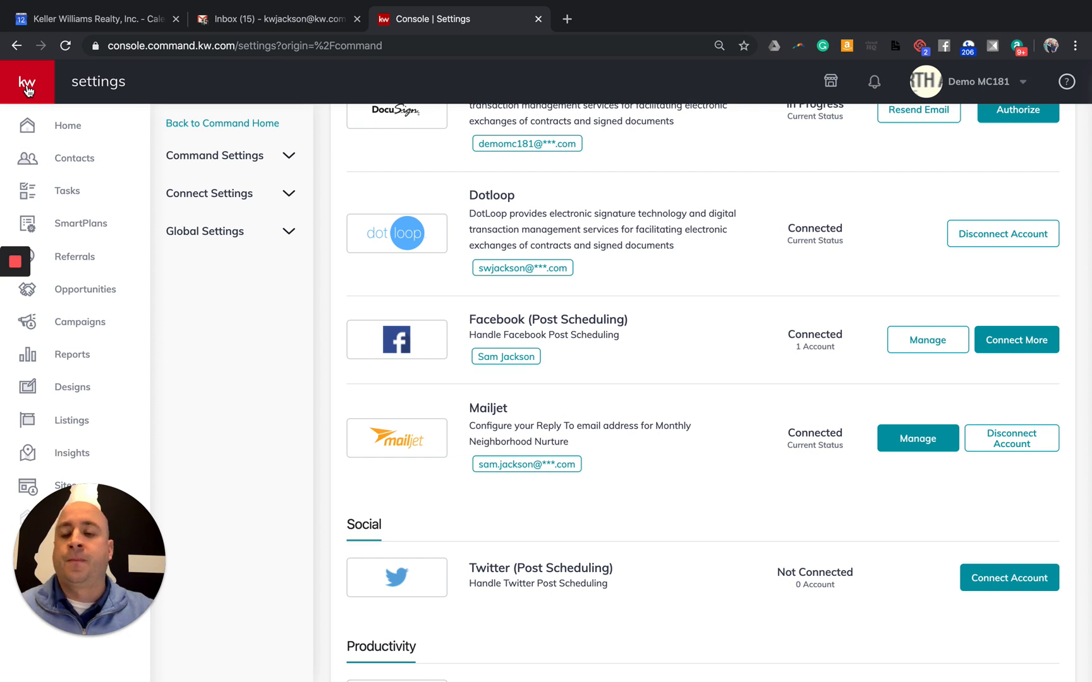
left_click(80, 229)
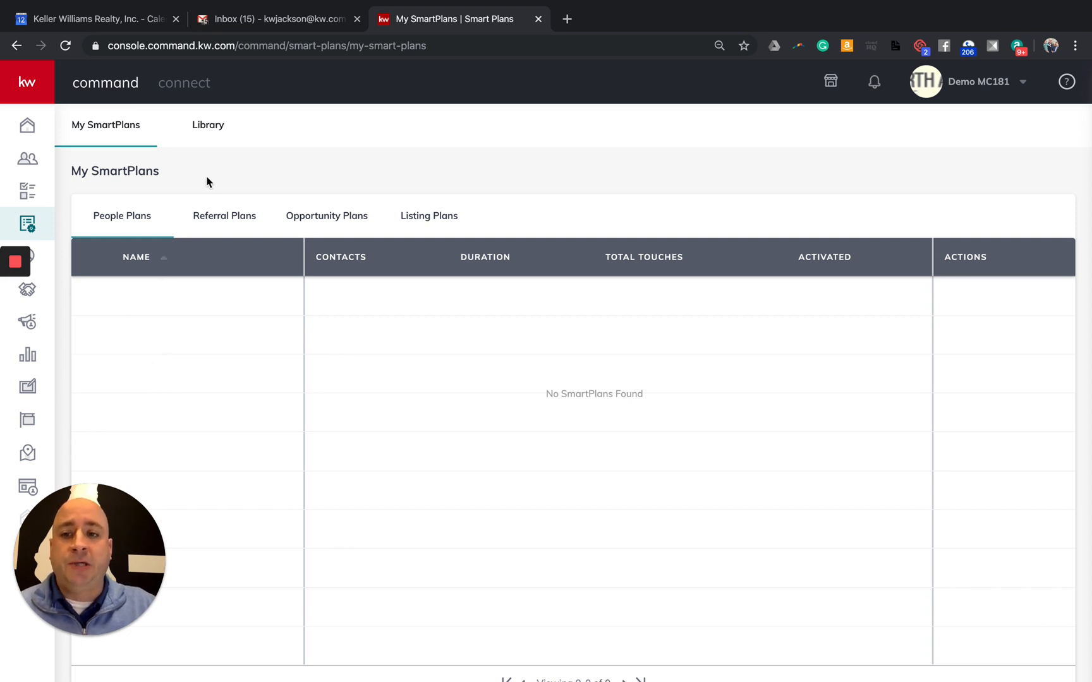
Browse the Library's nine free Keller Williams plans, briefly checking My SmartPlans in between
left_click(208, 127)
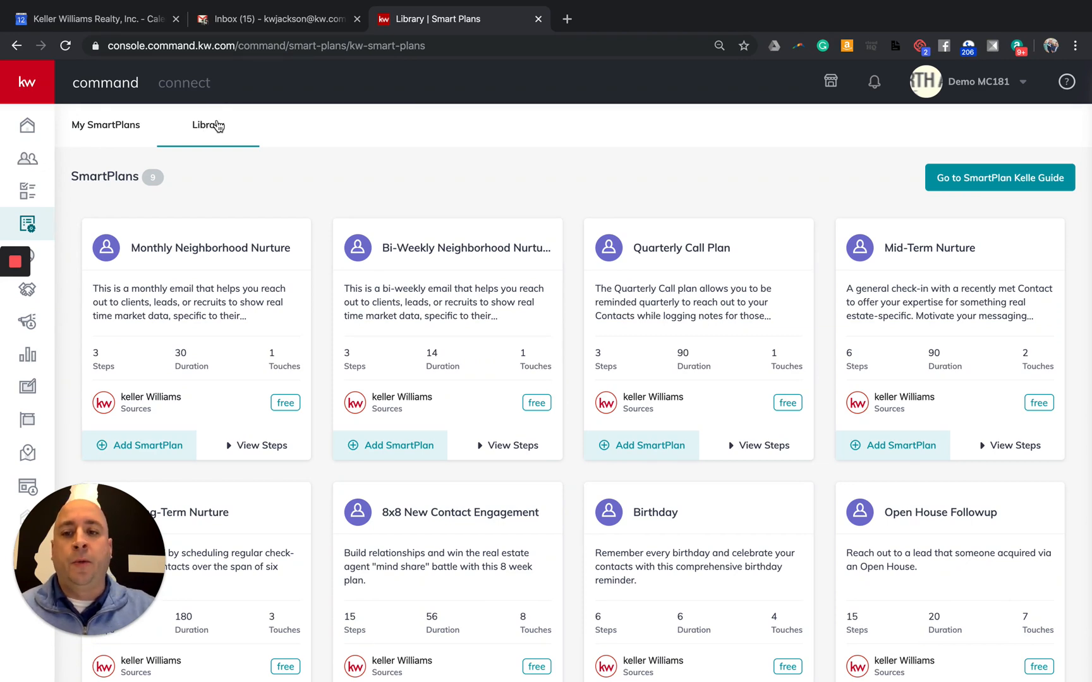
scroll(302, 344, "down", 2)
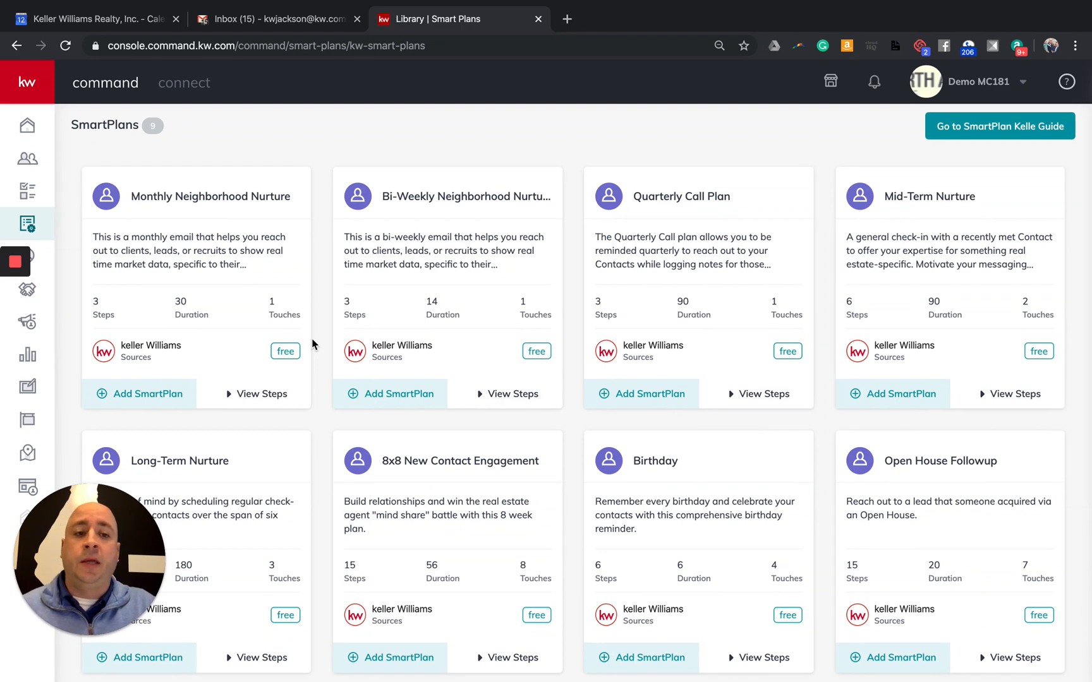
scroll(312, 344, "up", 2)
left_click(107, 130)
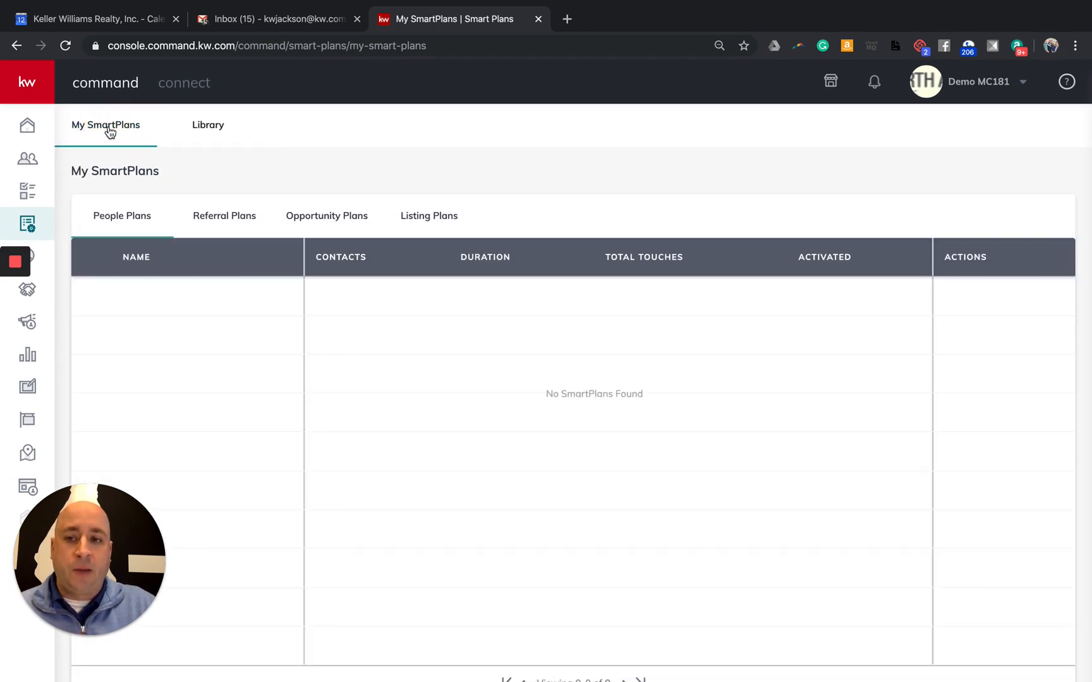
left_click(206, 131)
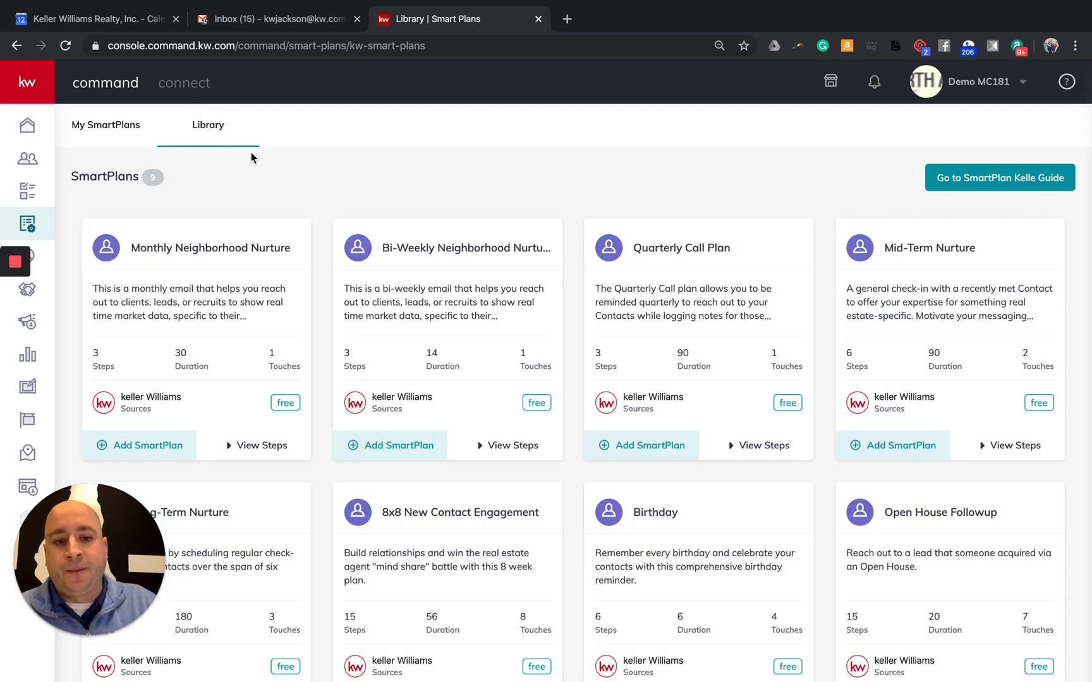
scroll(258, 163, "down", 2)
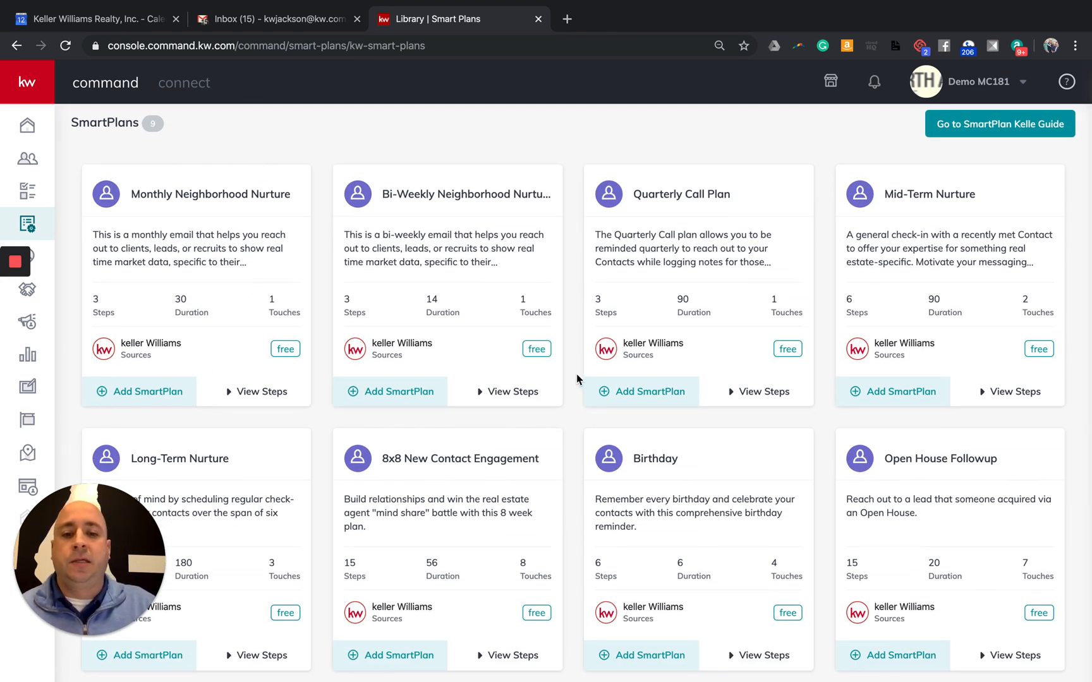
triple_click(352, 344)
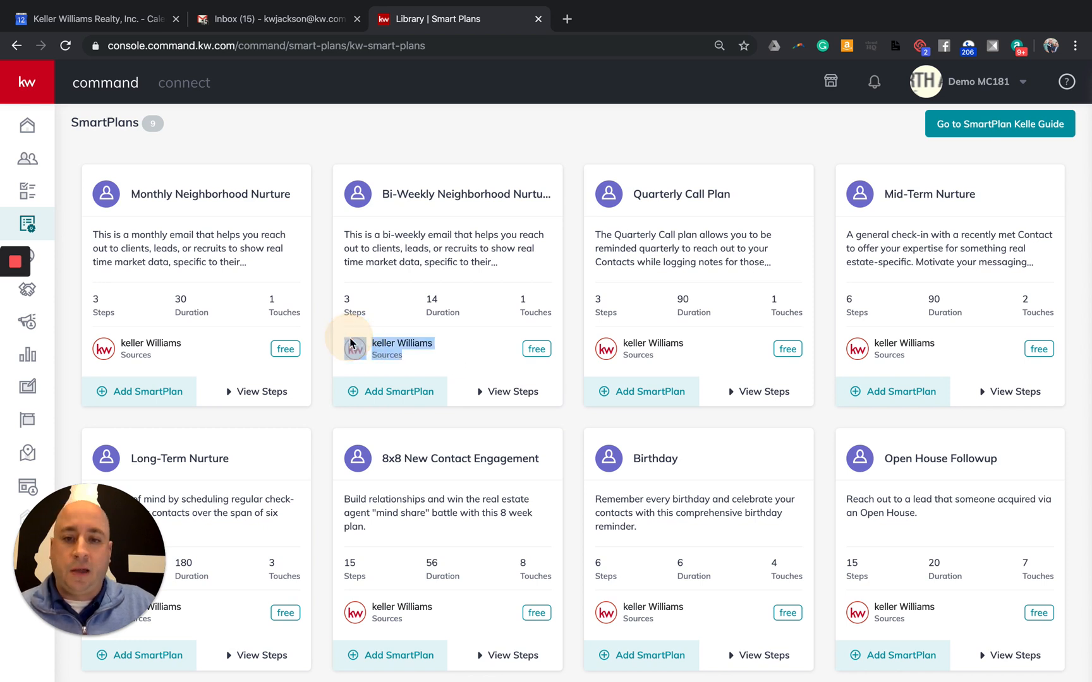
Show Bi-Weekly Neighborhood Nurture's steps: HTML email, 14-day delay, unlimited repeats
left_click(494, 392)
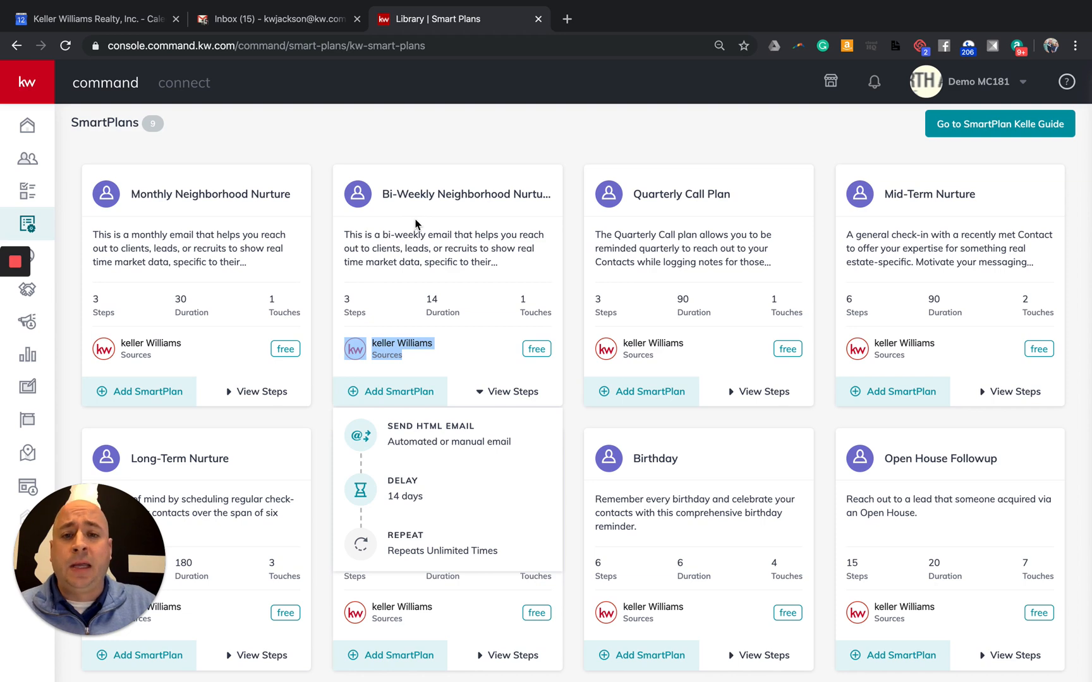
scroll(422, 221, "down", 1)
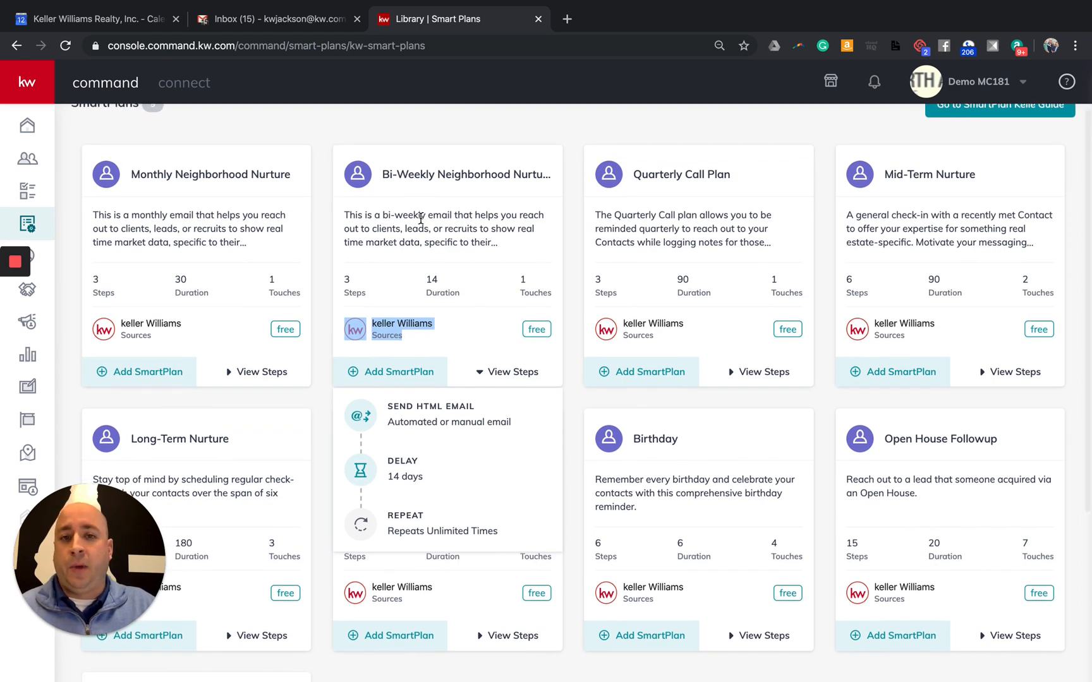
scroll(443, 247, "down", 1)
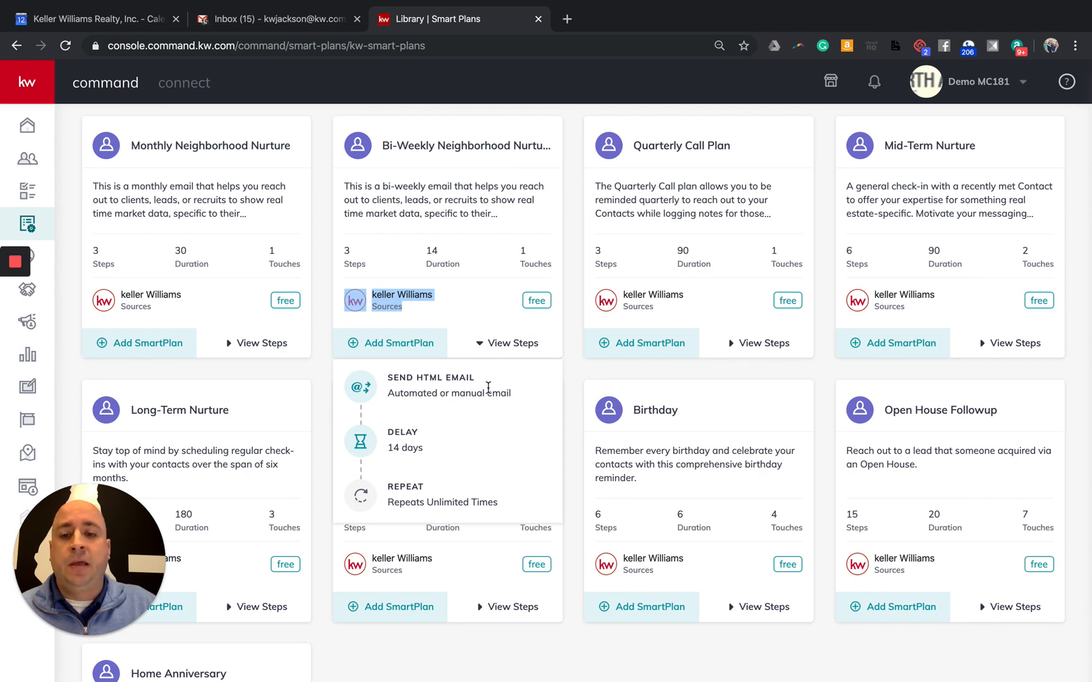
scroll(489, 389, "up", 1)
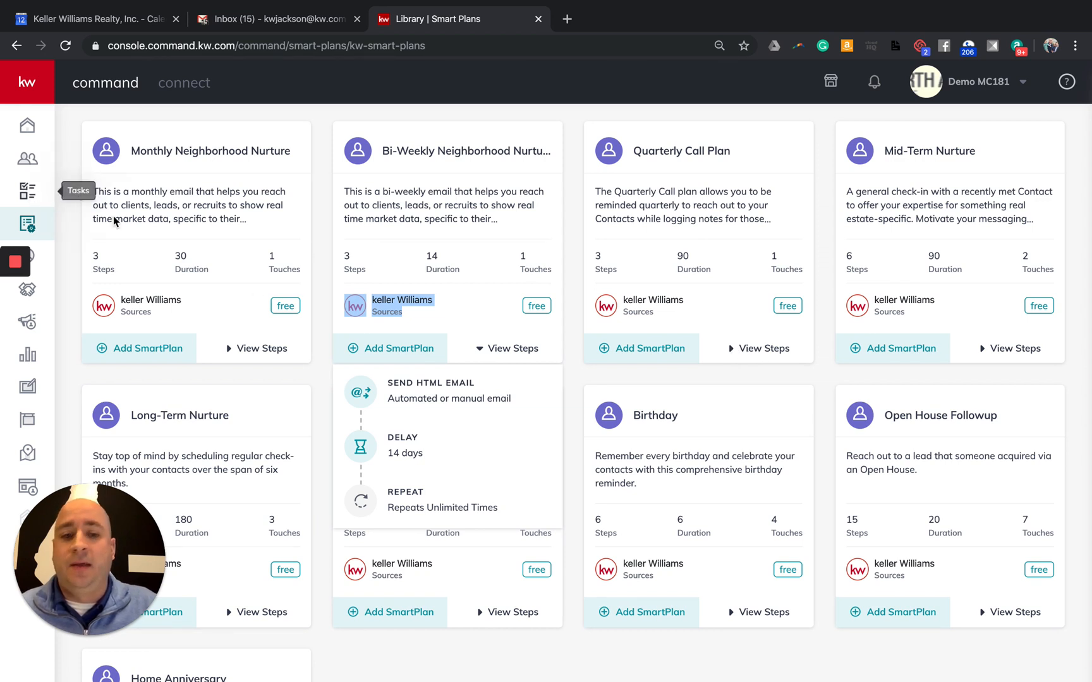
Review the Quarterly Call Plan's steps and highlight the Mid-Term Nurture touches count
left_click(764, 355)
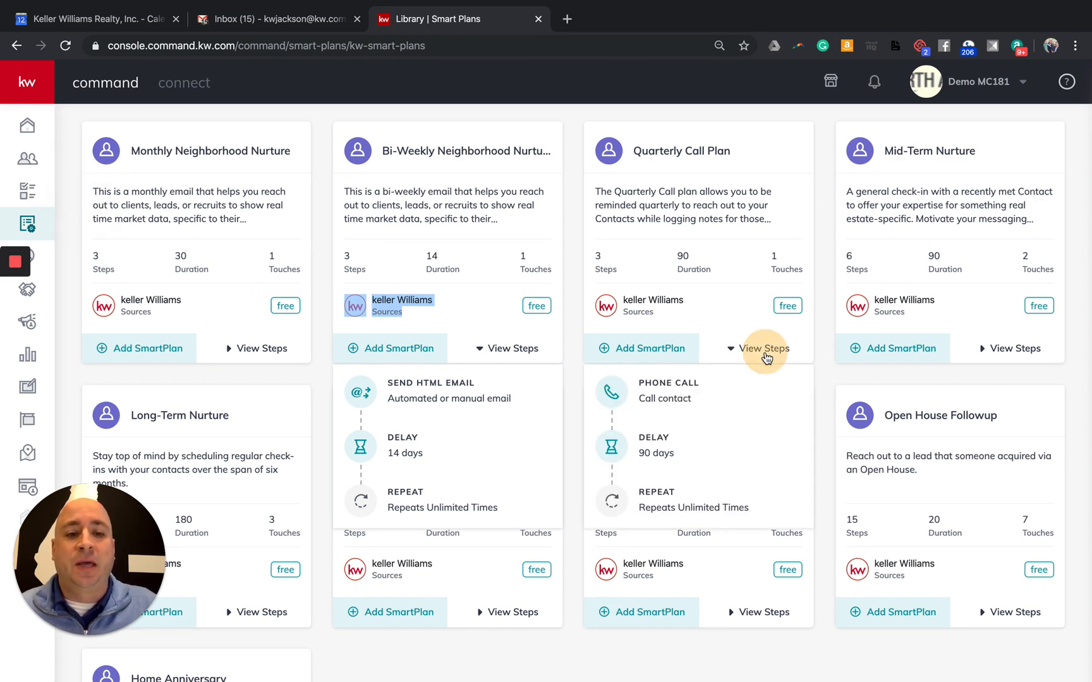
mouse_move(751, 404)
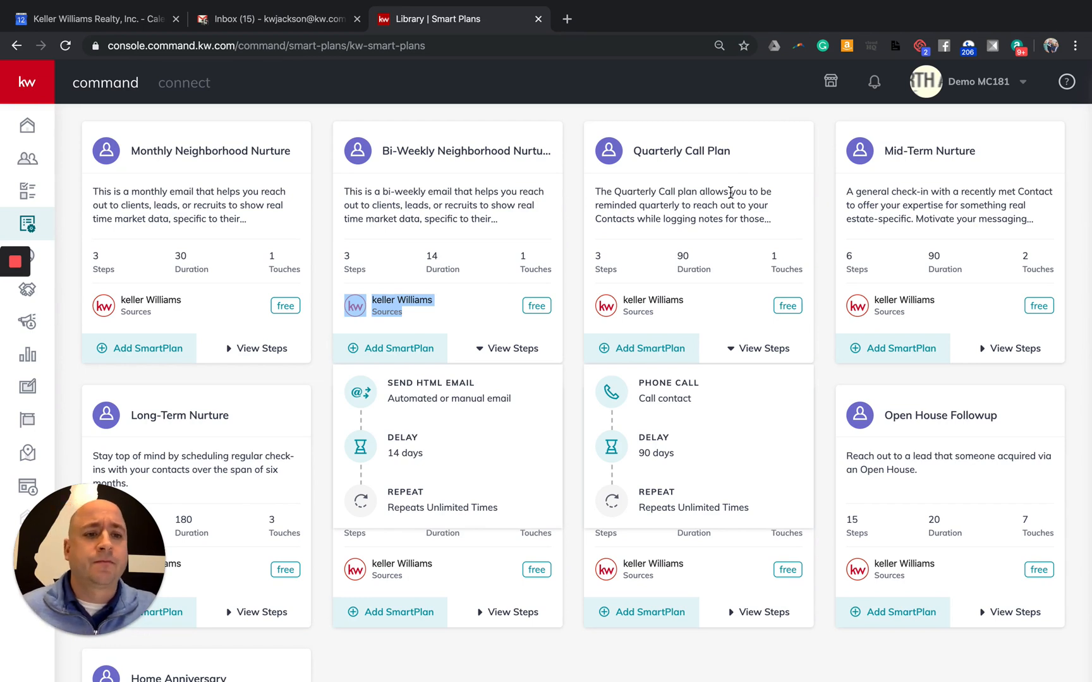
scroll(731, 192, "down", 1)
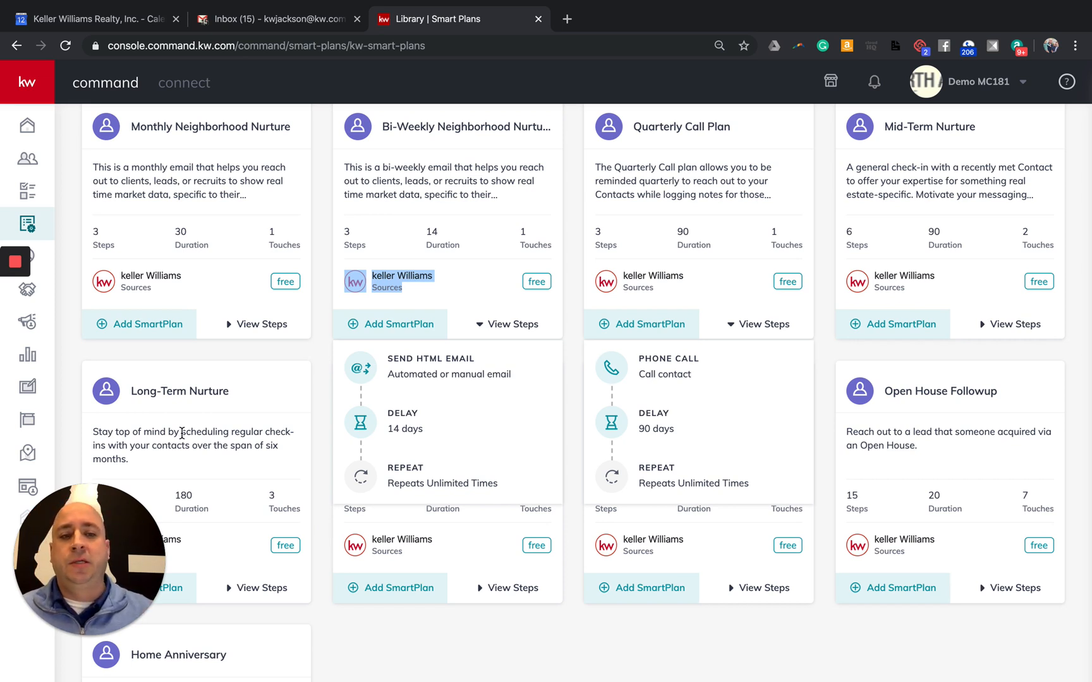
left_click_drag(1050, 240, 1022, 231)
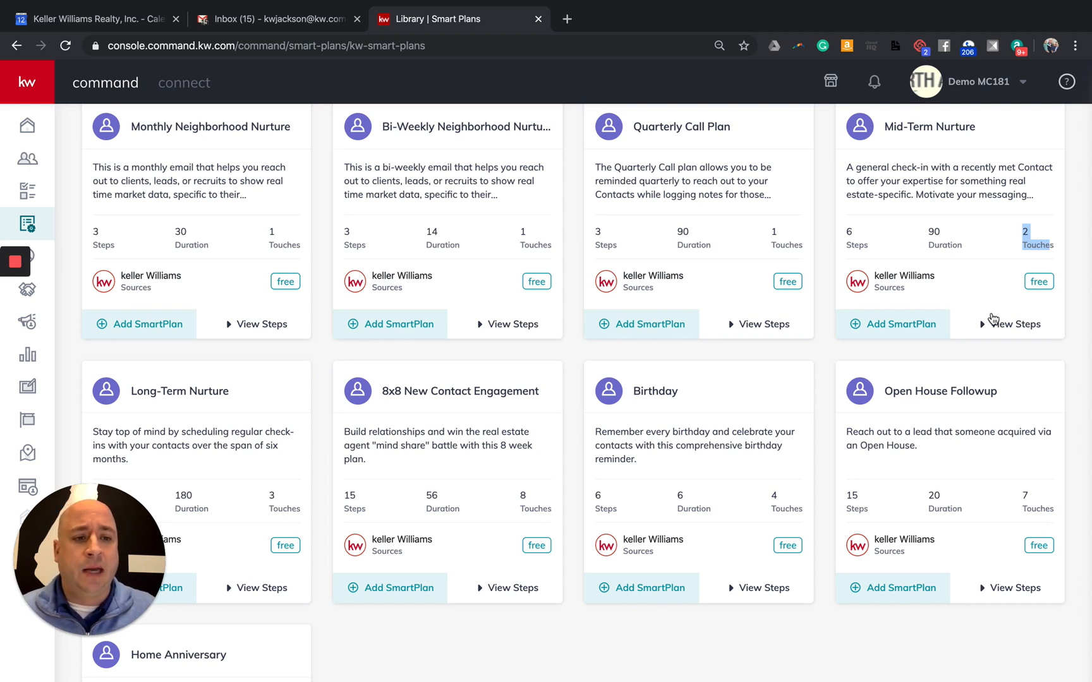
left_click(997, 322)
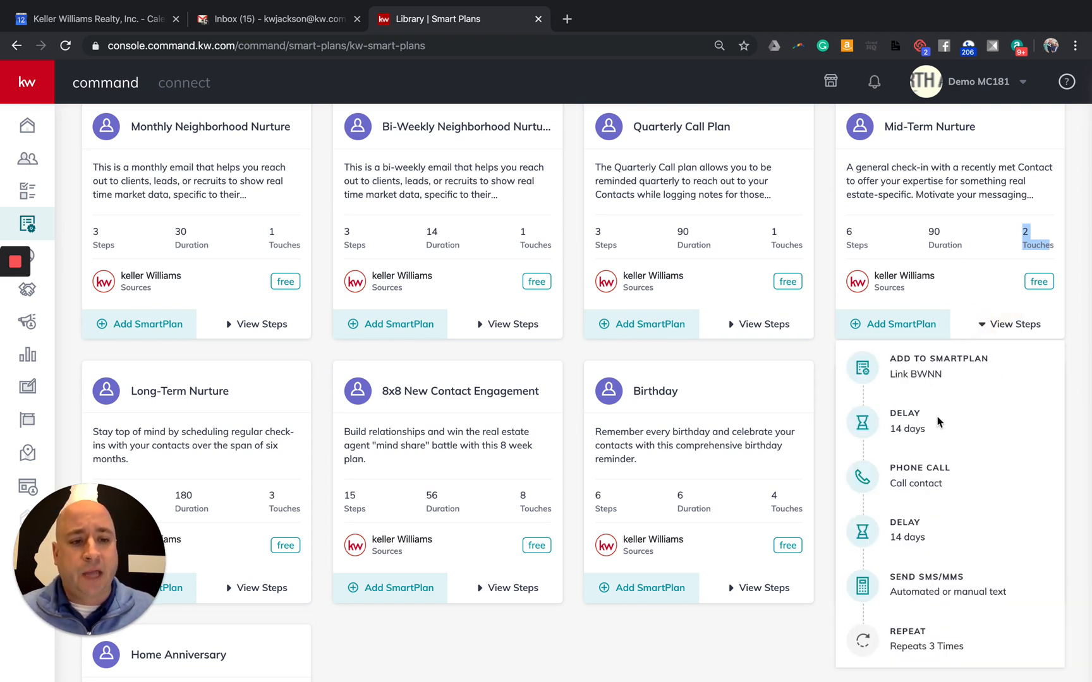
scroll(939, 420, "down", 1)
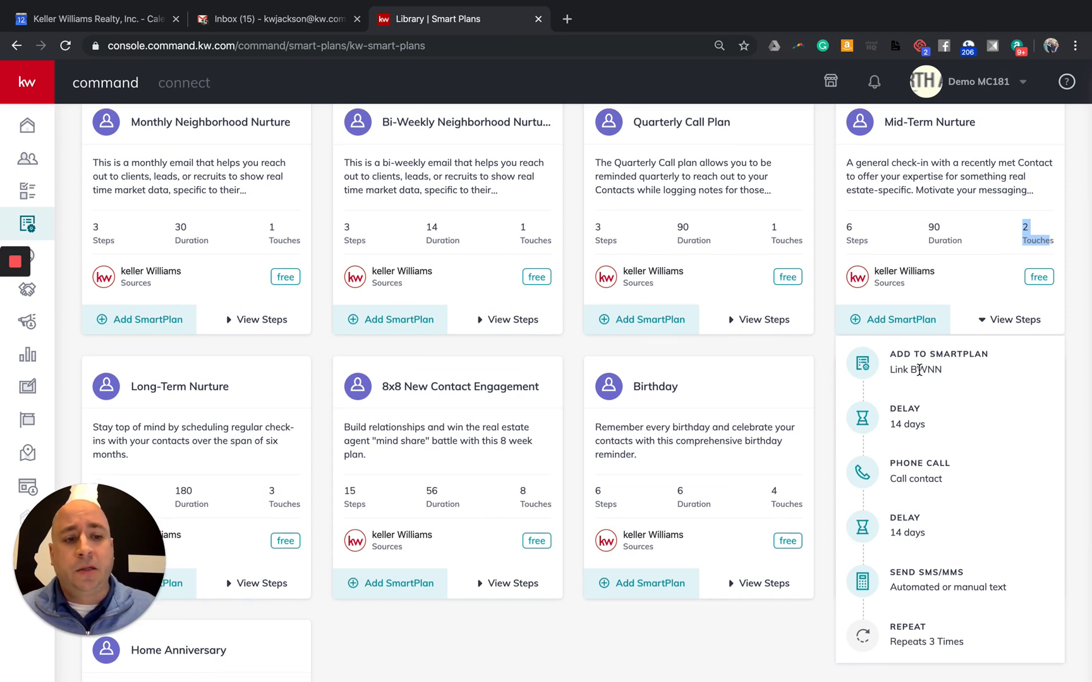
scroll(920, 373, "down", 1)
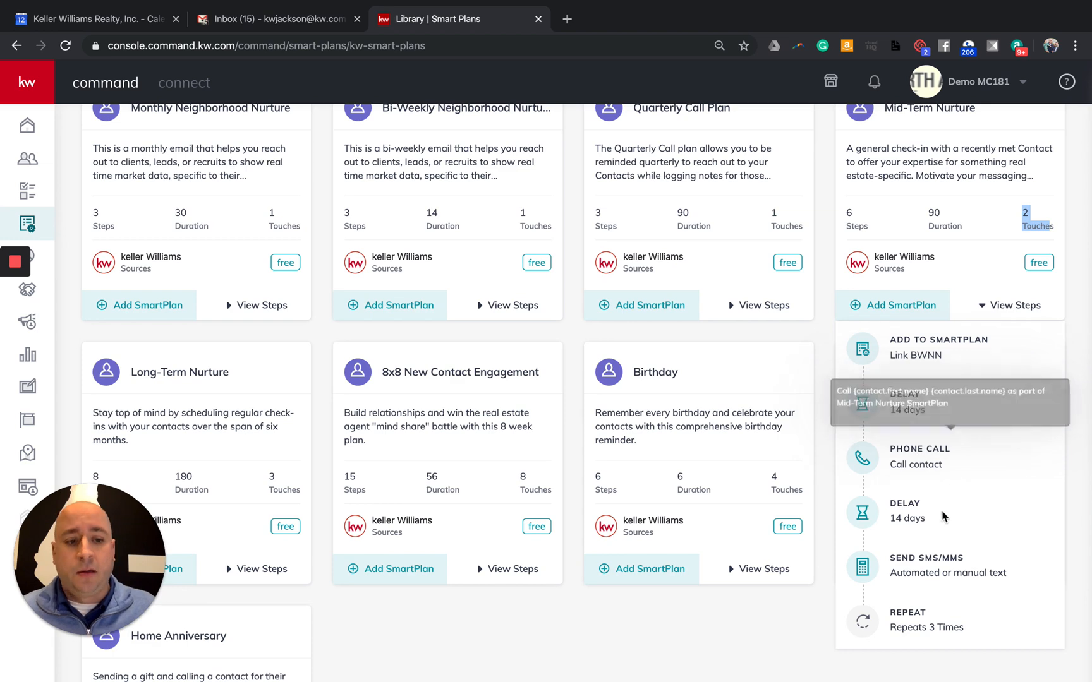
mouse_move(930, 584)
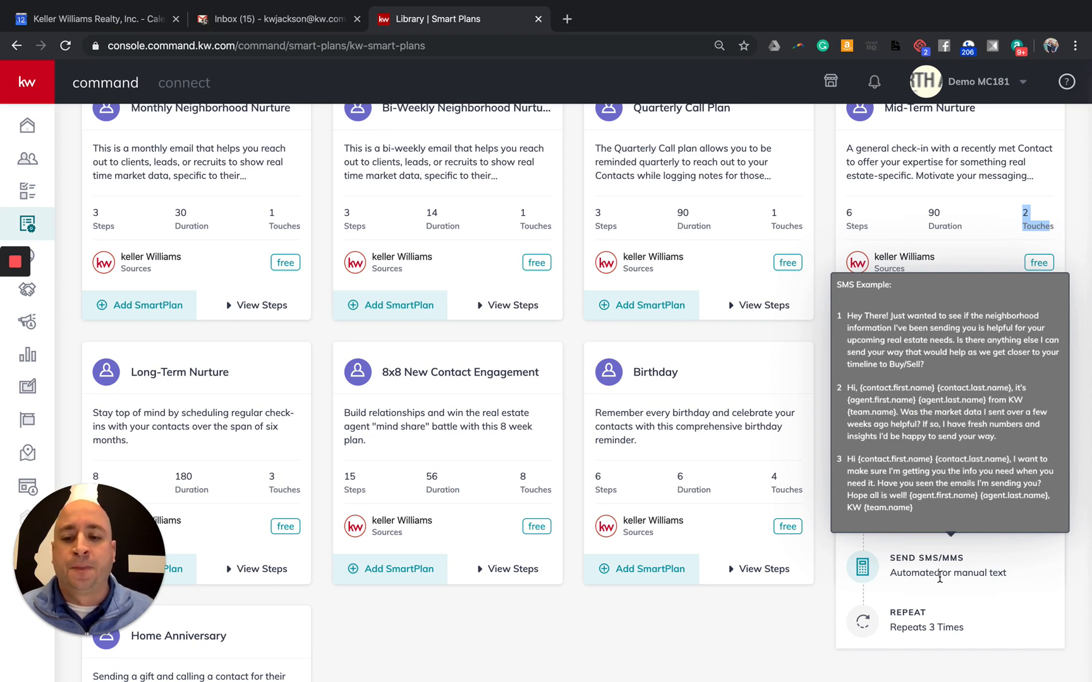
scroll(253, 453, "down", 1)
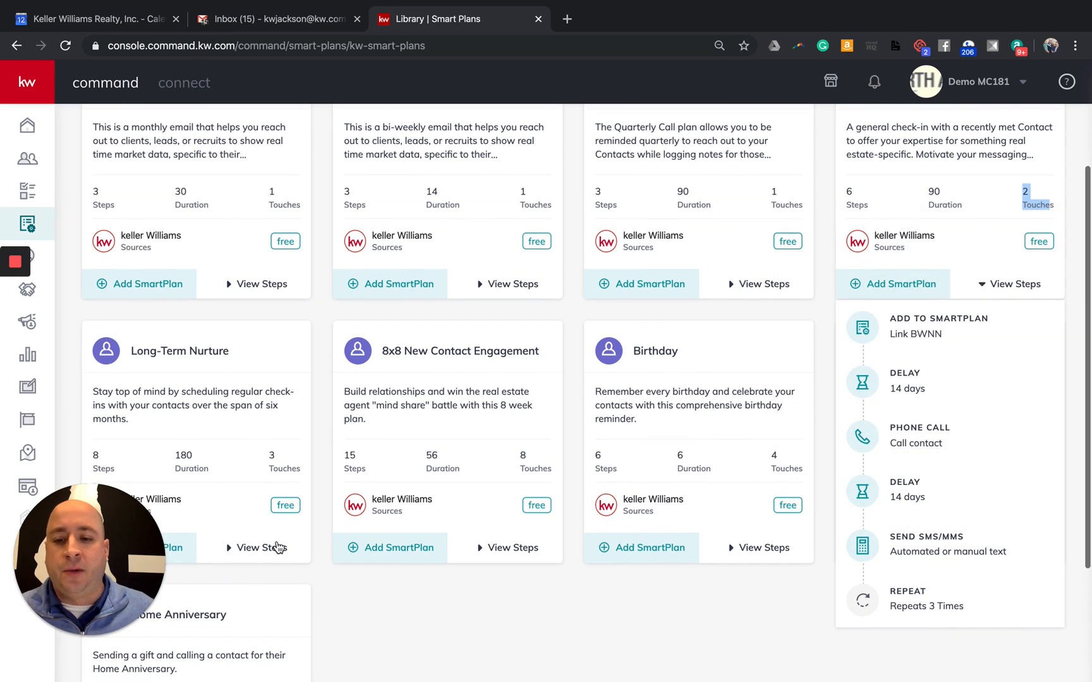
Expand Long-Term Nurture's steps, starting with adding the contact to Link MNN, and collapse Mid-Term Nurture
left_click(260, 547)
scroll(262, 545, "down", 3)
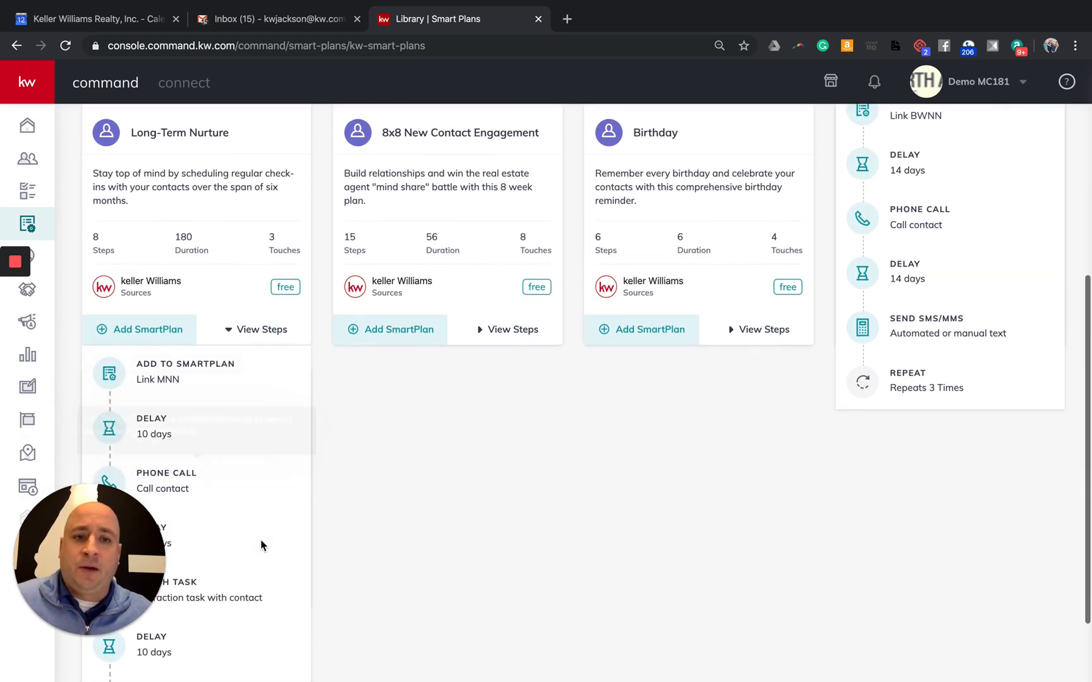
scroll(248, 504, "down", 2)
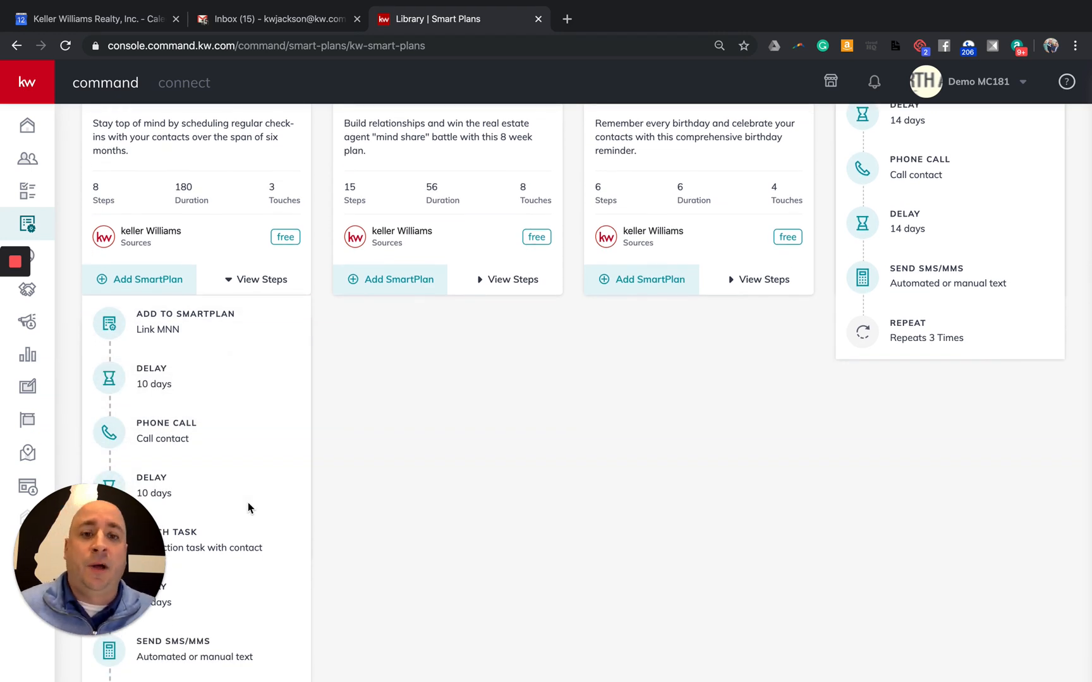
scroll(247, 502, "up", 5)
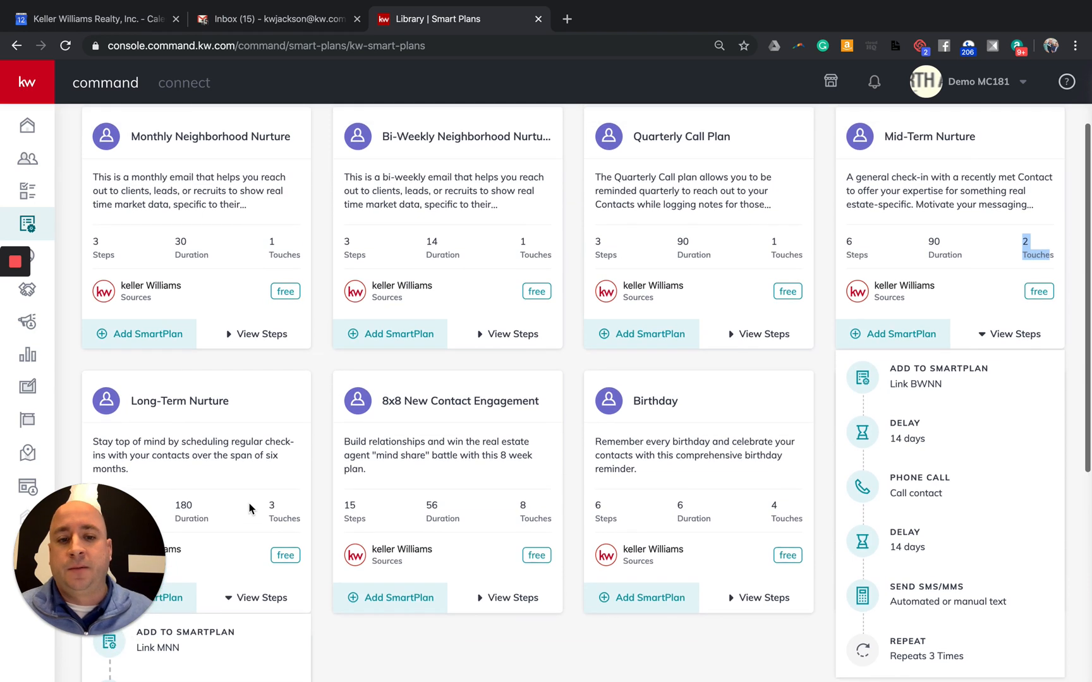
left_click(1008, 339)
scroll(370, 433, "down", 3)
Collapse Long-Term Nurture's step list so every library card is closed
left_click(271, 378)
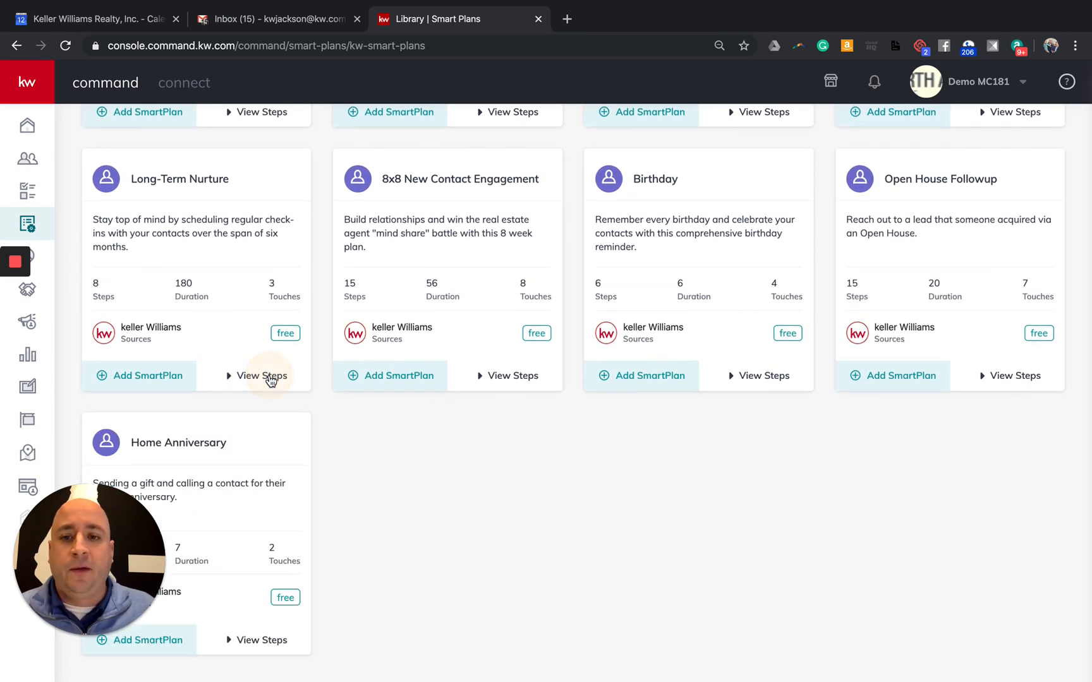
scroll(284, 412, "up", 1)
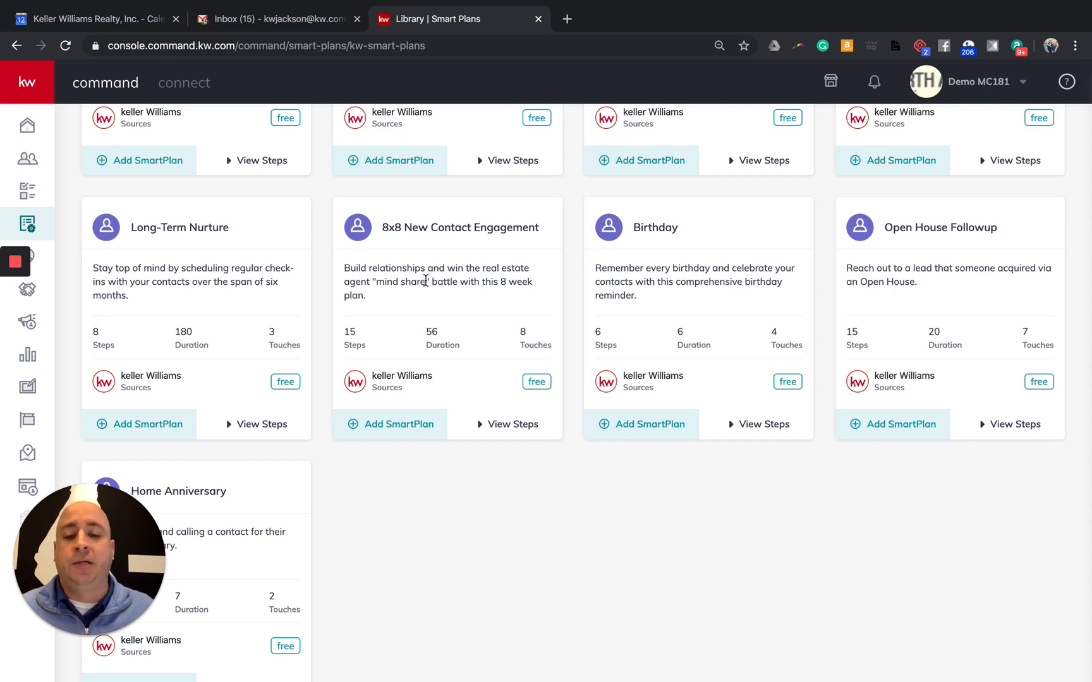
left_click(499, 427)
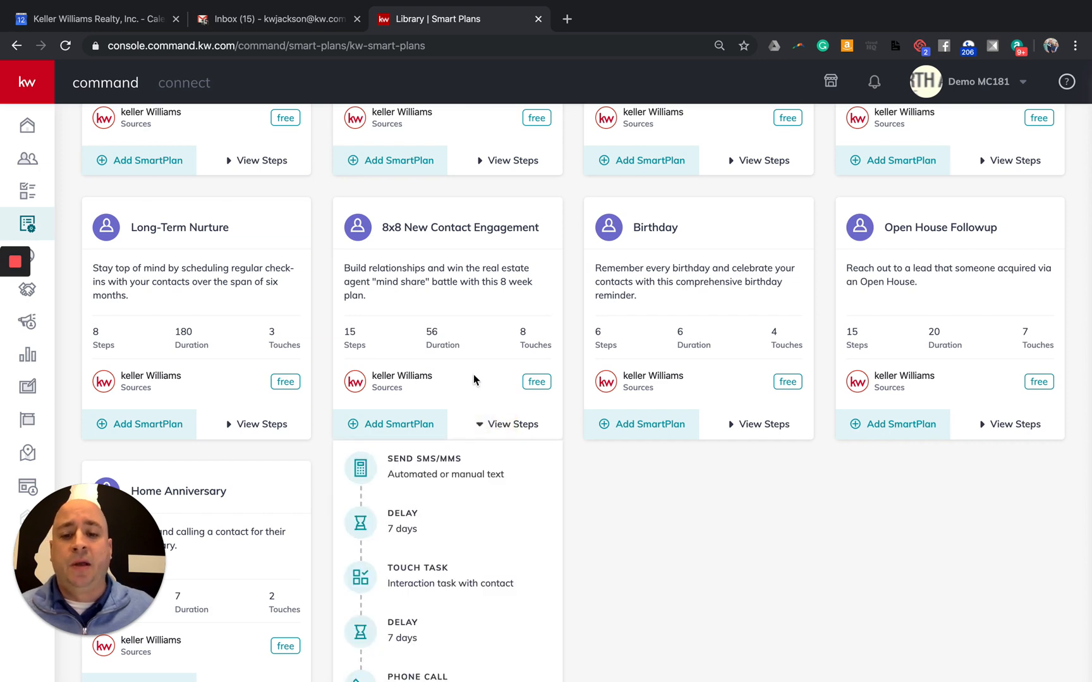
scroll(475, 377, "down", 2)
mouse_move(477, 373)
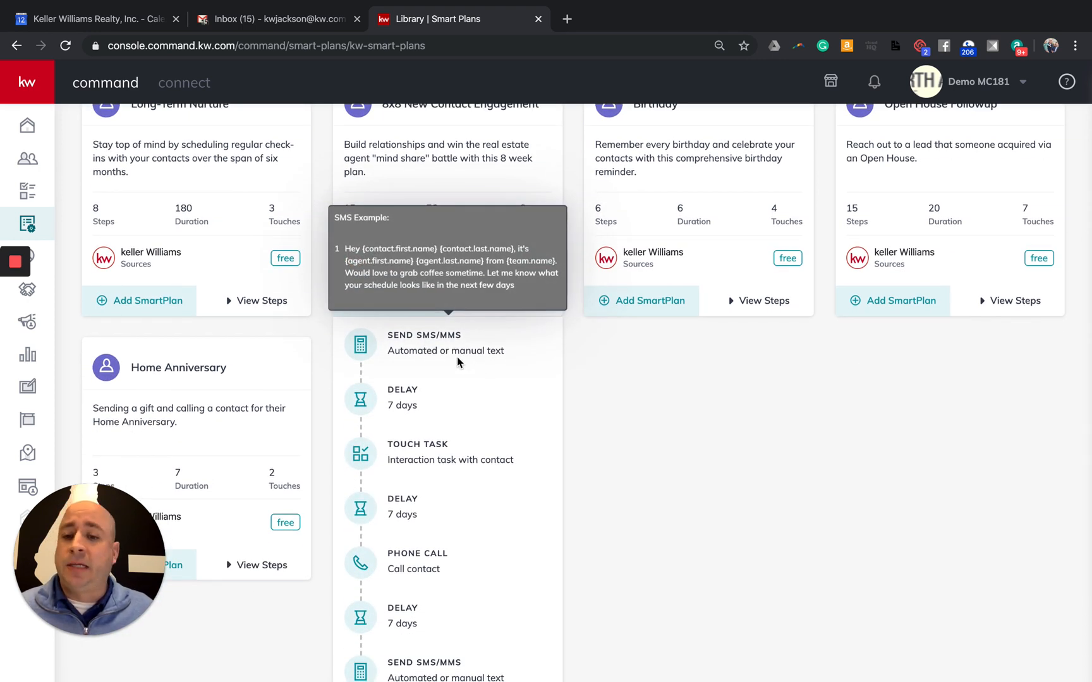
mouse_move(418, 465)
scroll(418, 465, "down", 1)
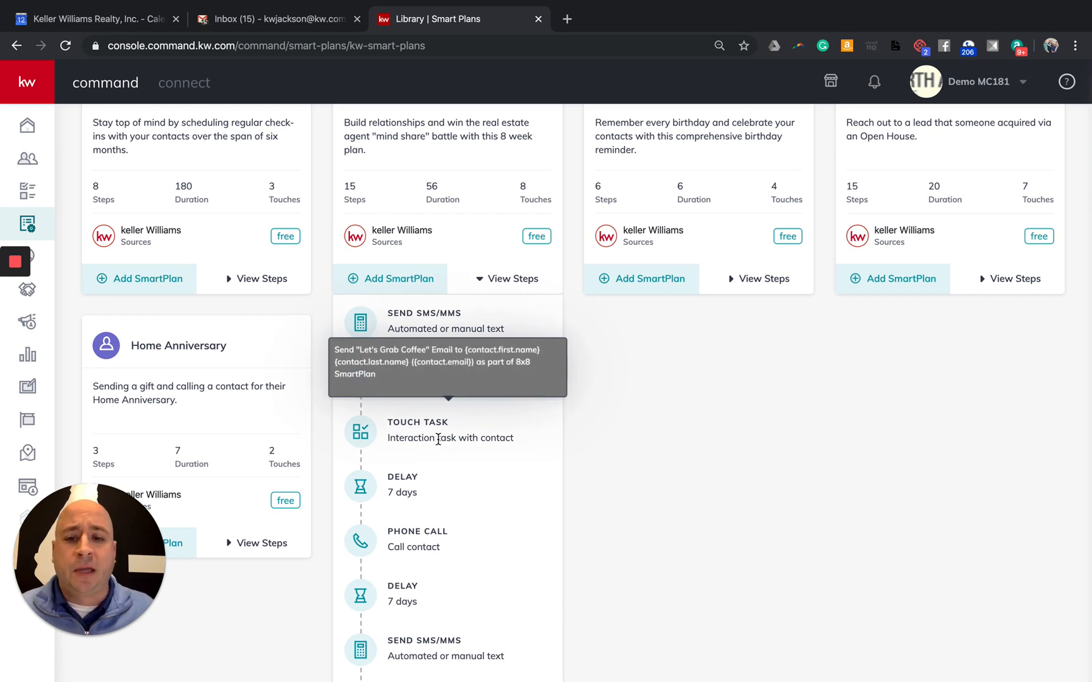
scroll(438, 444, "down", 2)
mouse_move(441, 446)
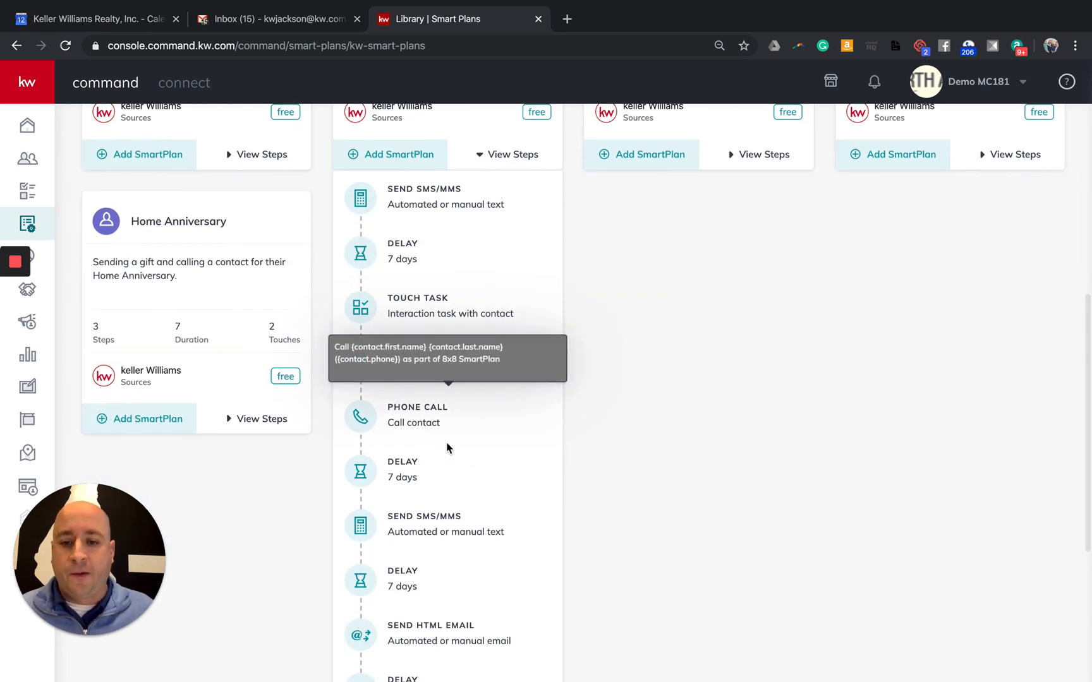
scroll(447, 588, "down", 2)
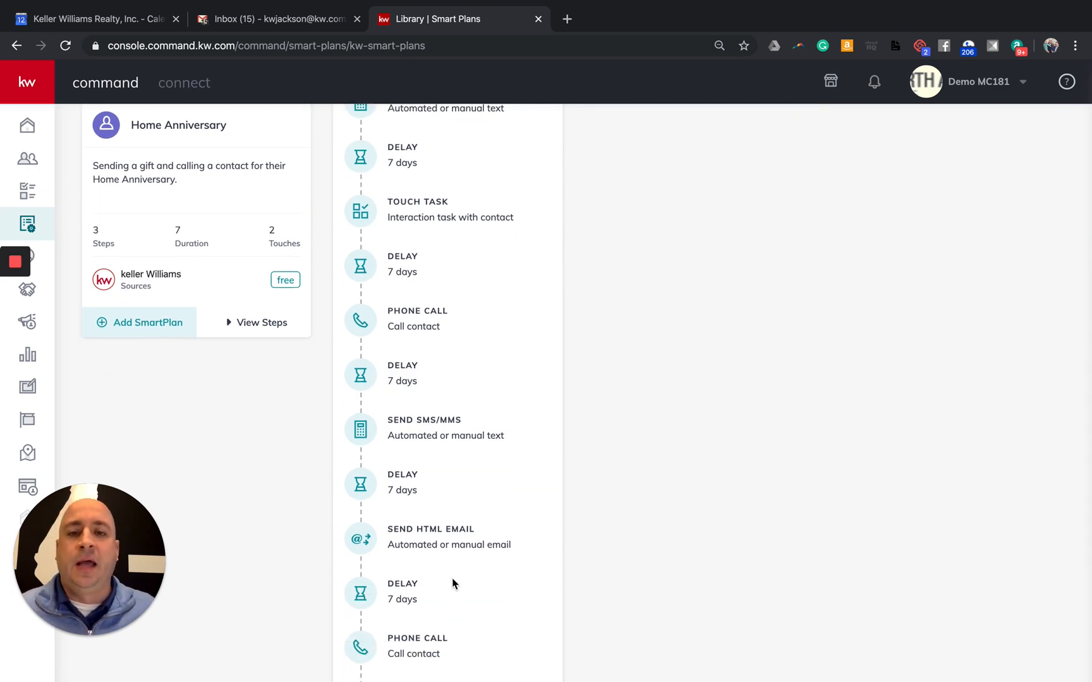
scroll(455, 579, "up", 10)
scroll(496, 547, "down", 3)
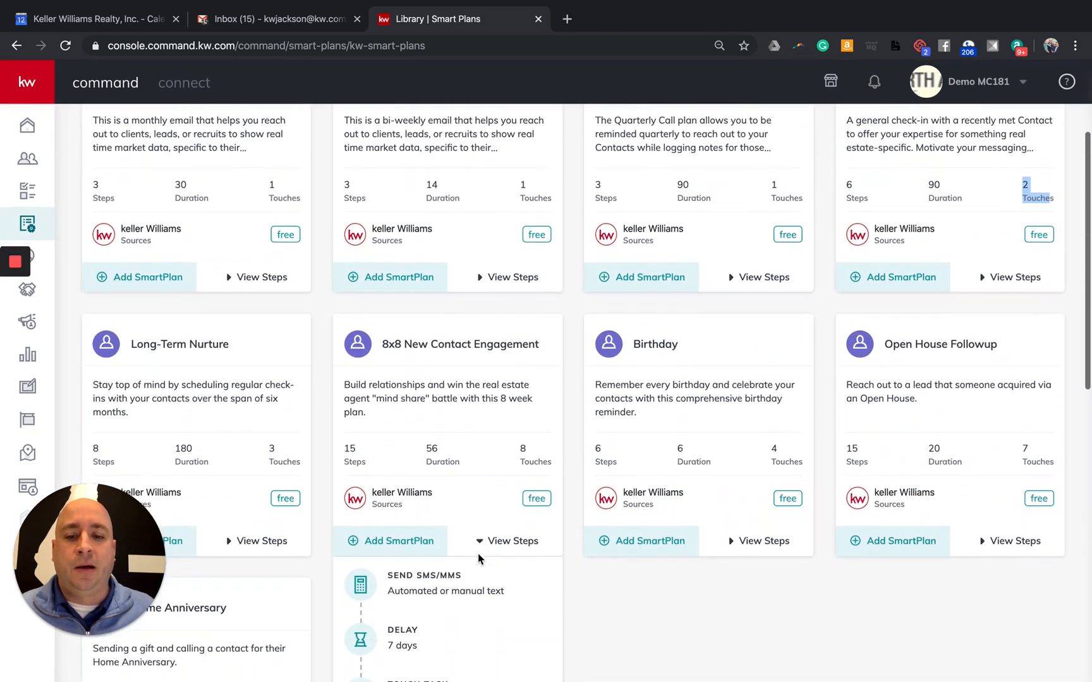
mouse_move(496, 547)
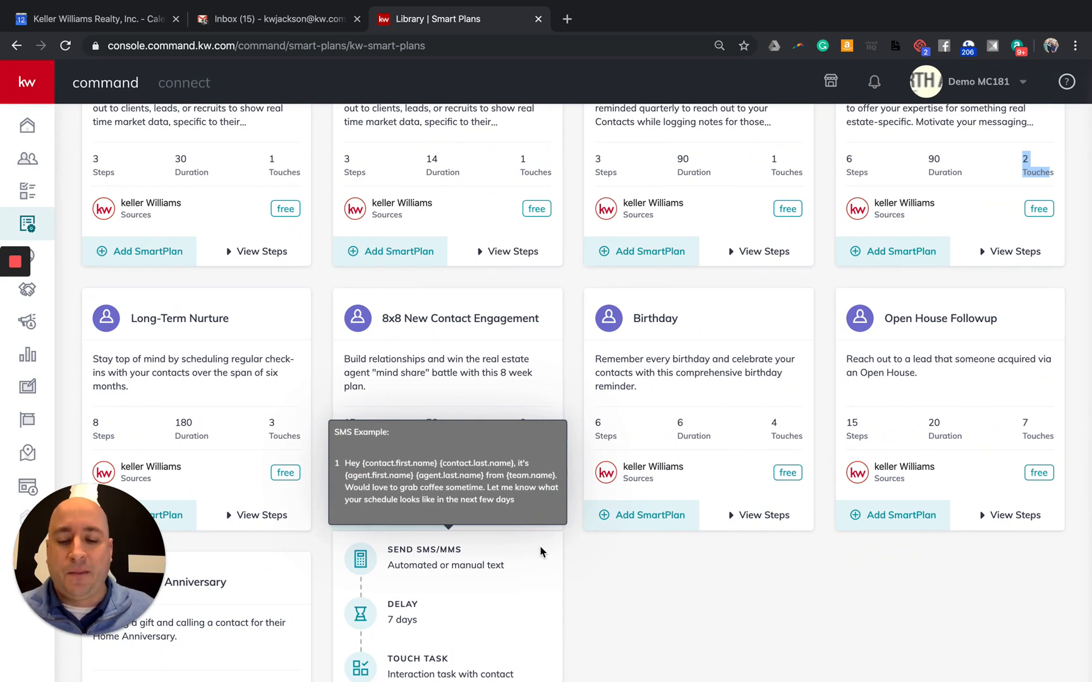
left_click(573, 563)
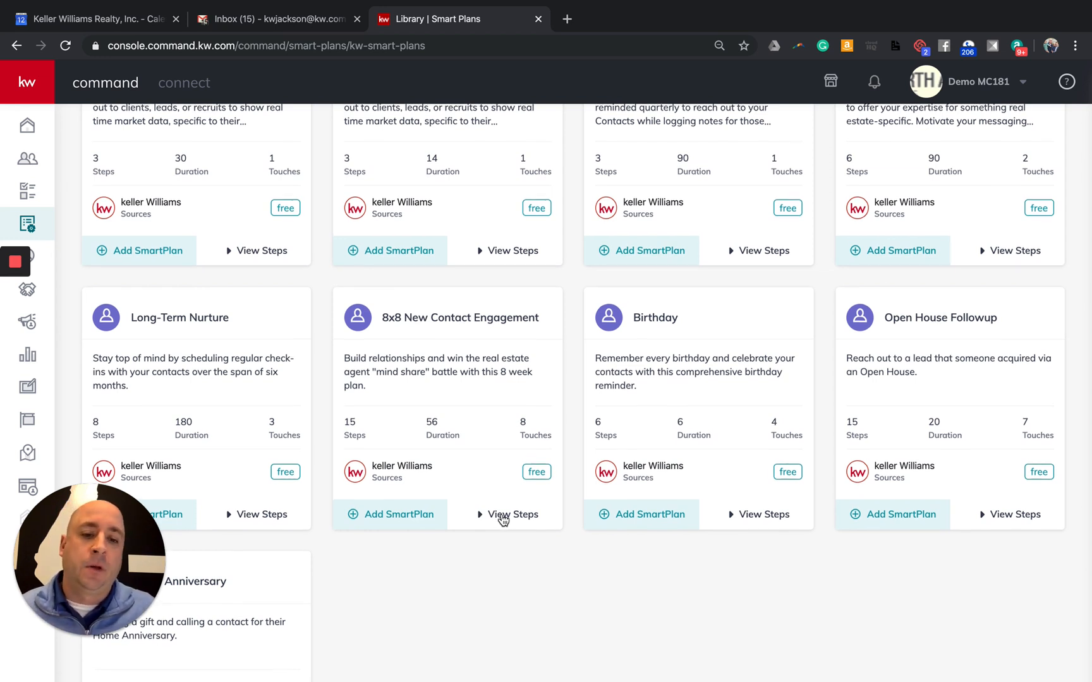
scroll(502, 518, "down", 1)
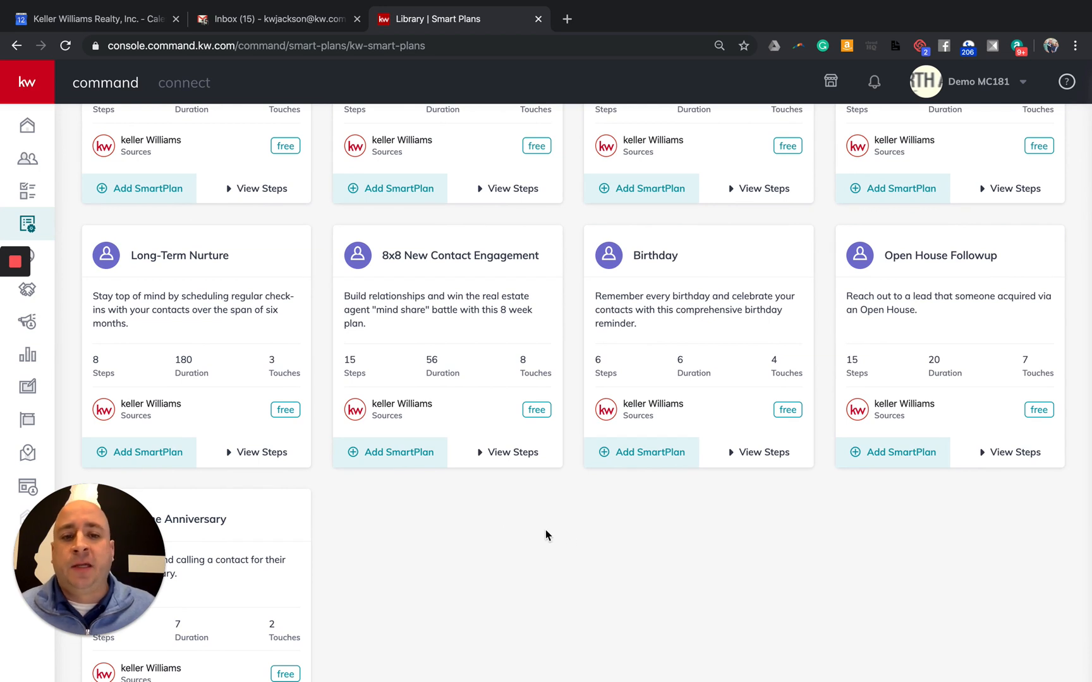
left_click(762, 453)
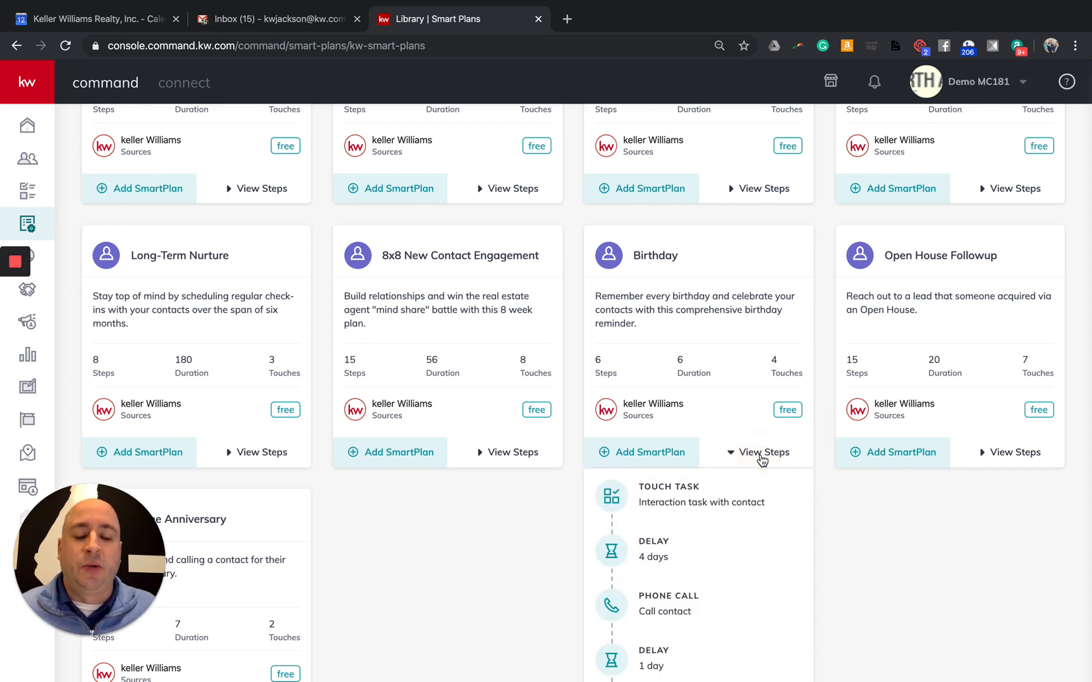
scroll(761, 461, "down", 2)
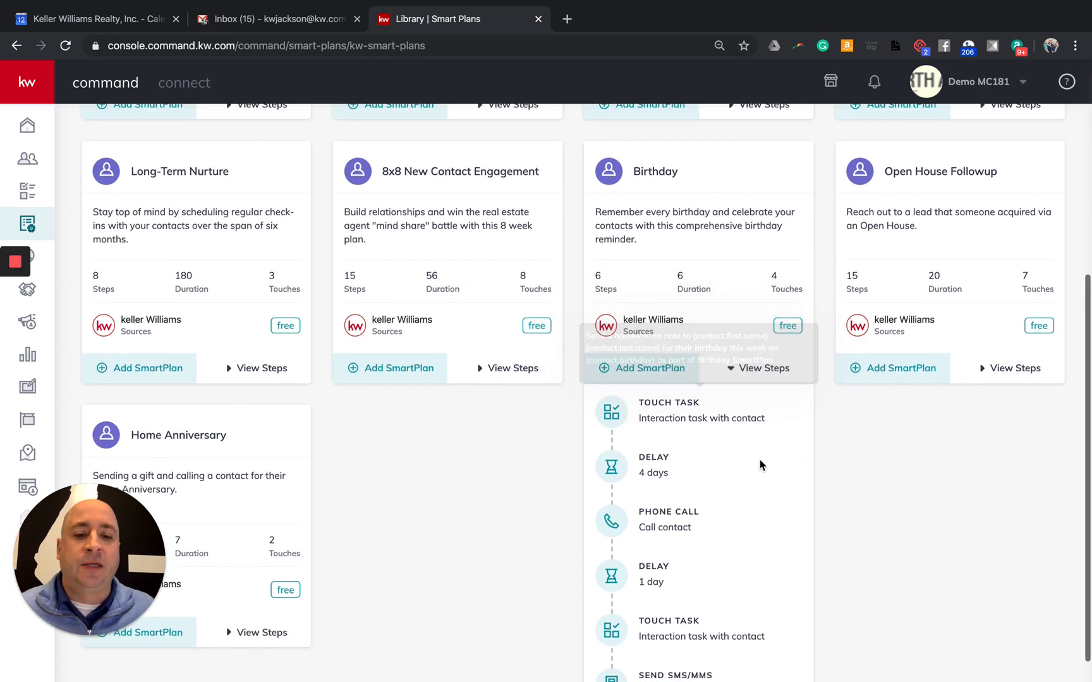
scroll(760, 463, "down", 1)
mouse_move(701, 387)
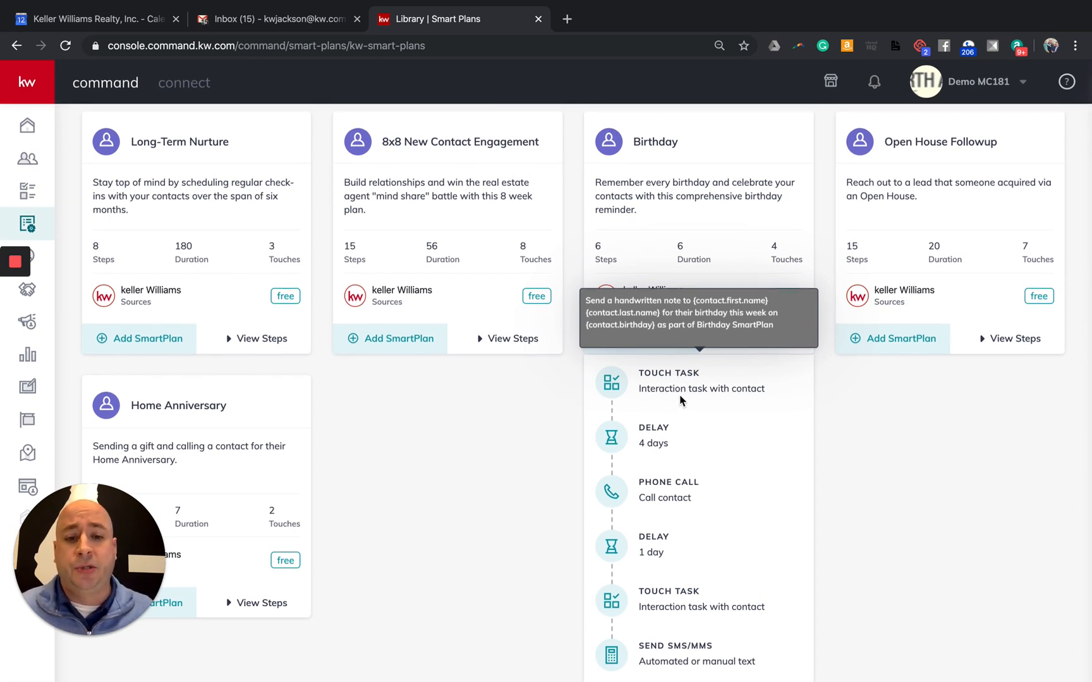
scroll(732, 444, "down", 1)
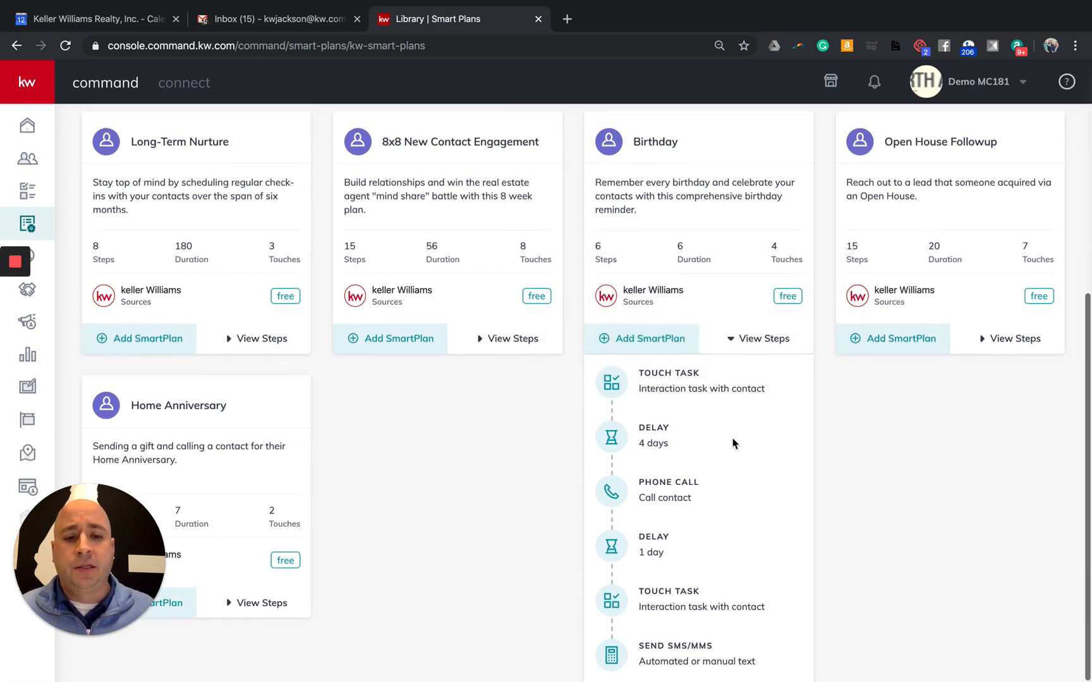
mouse_move(671, 491)
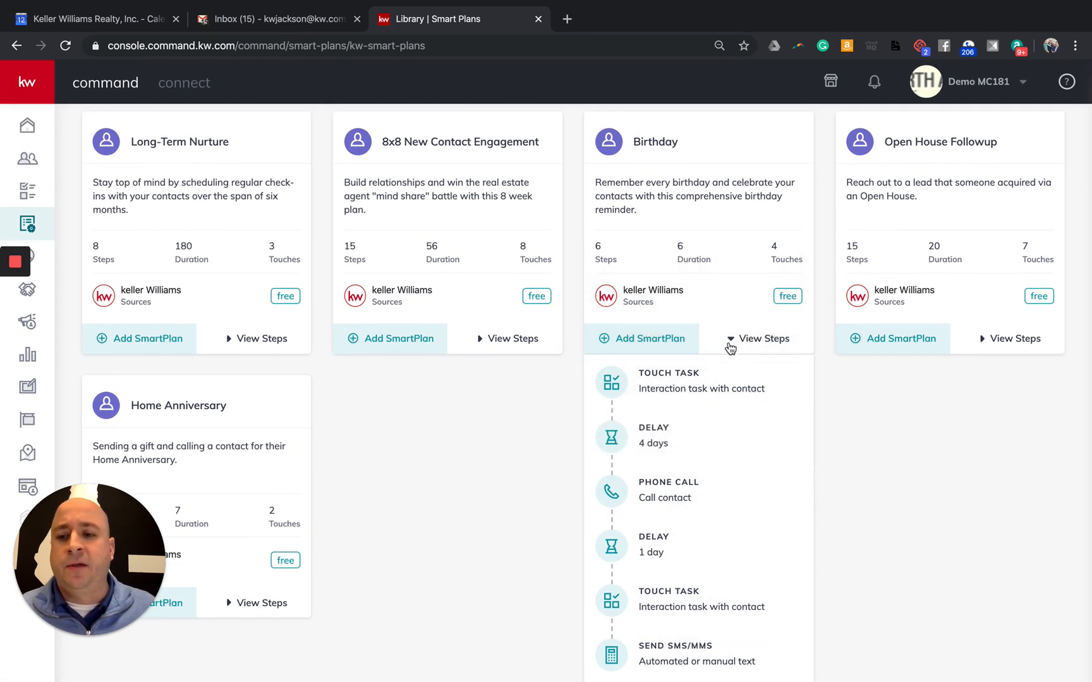
left_click(767, 343)
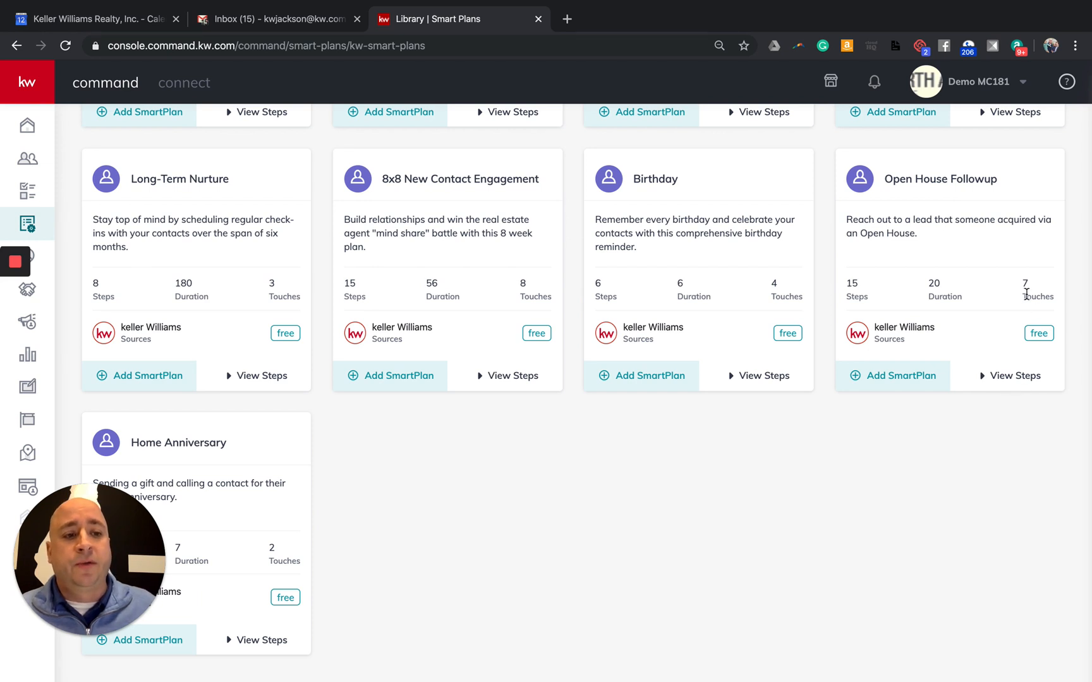
Expand and scroll through the Open House Followup plan's steps
left_click(992, 377)
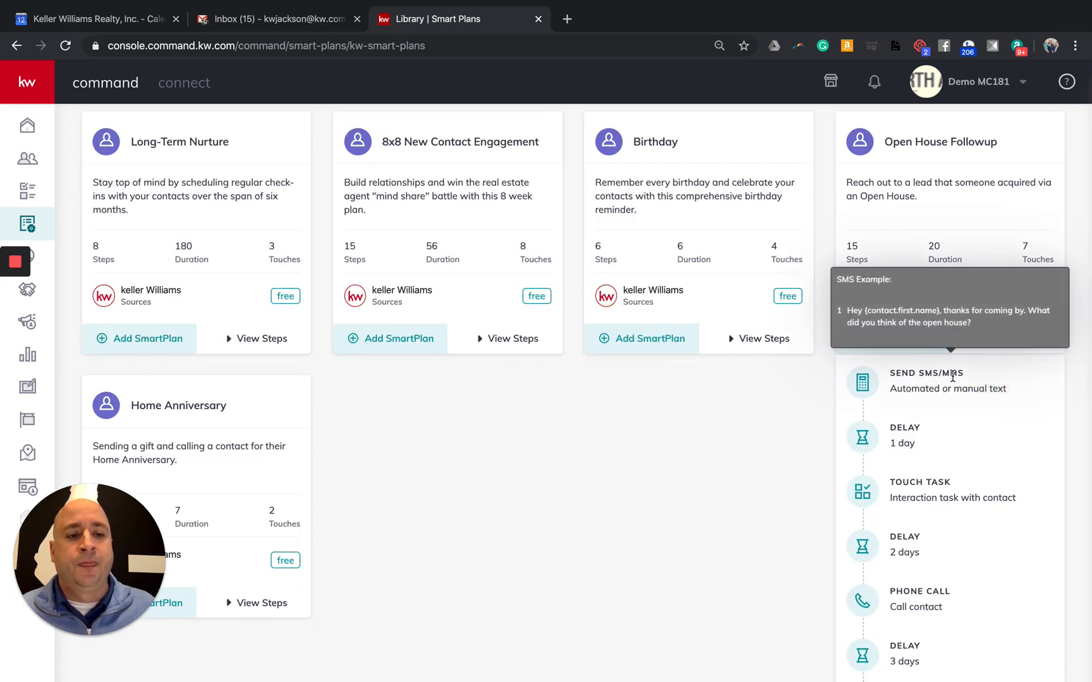
scroll(894, 392, "down", 2)
mouse_move(929, 352)
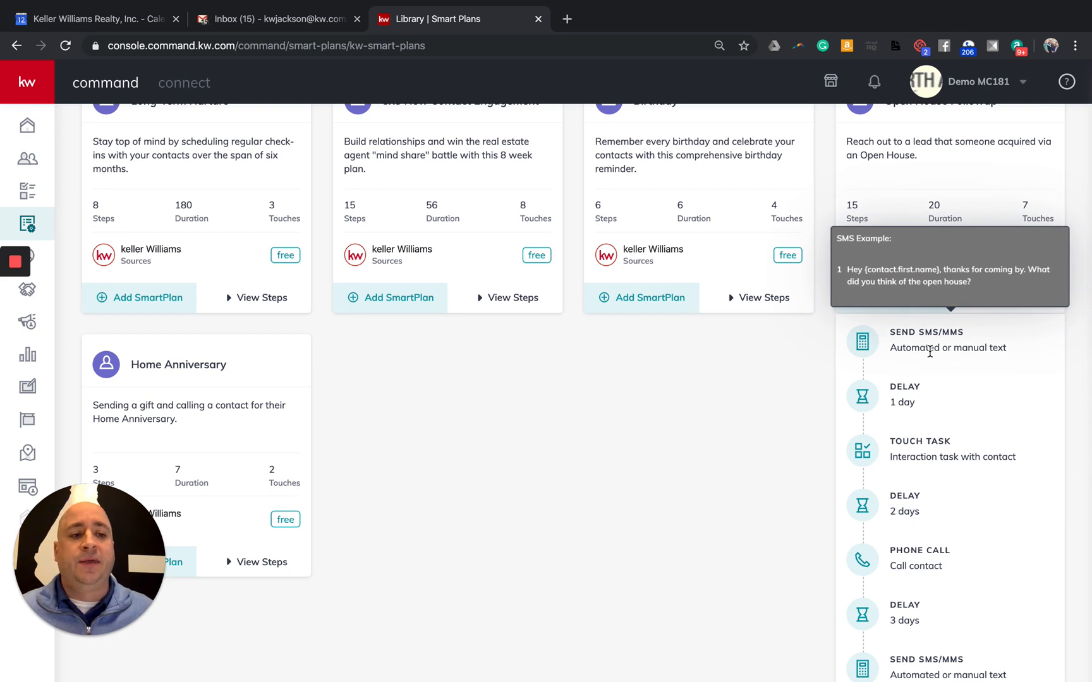
scroll(938, 436, "up", 1)
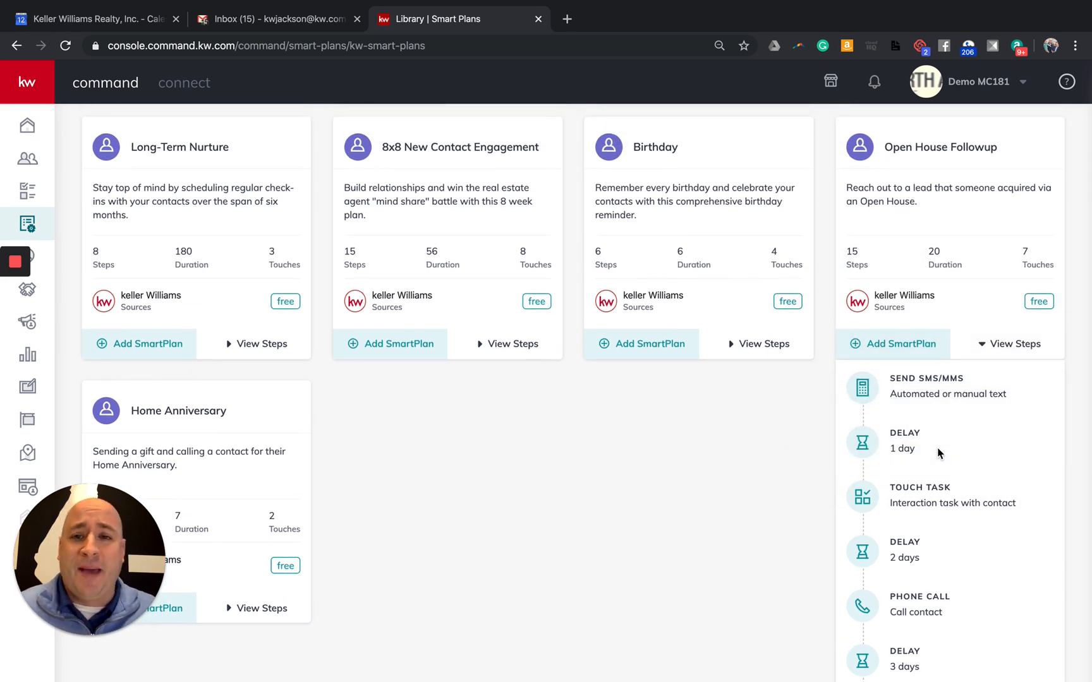
scroll(938, 452, "down", 1)
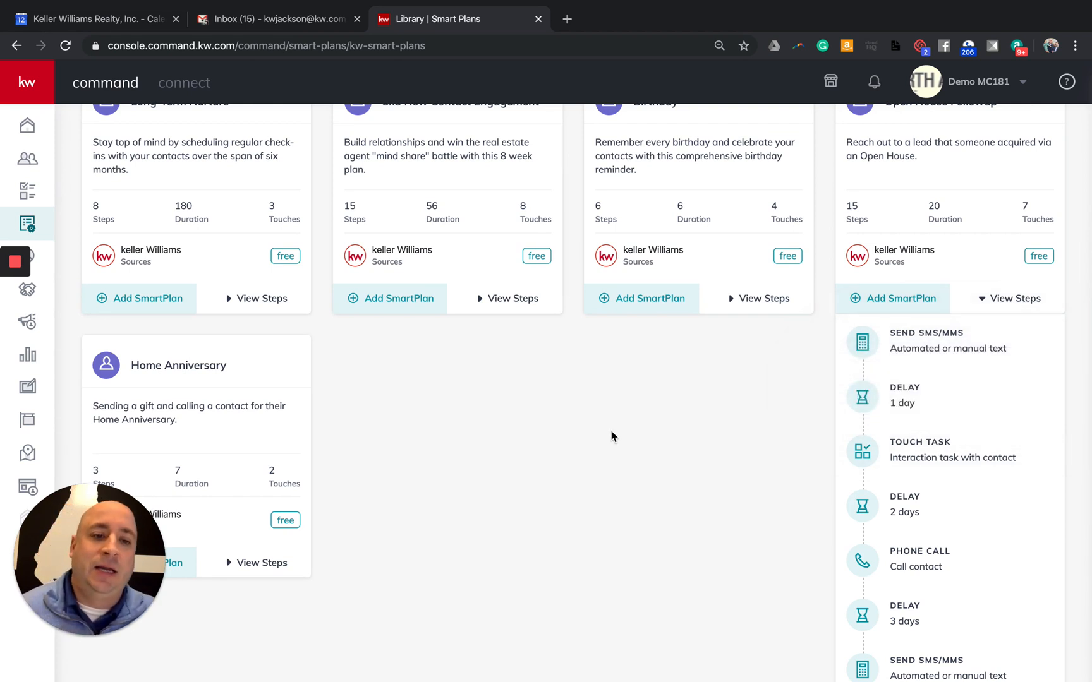
scroll(611, 434, "down", 3)
mouse_move(922, 404)
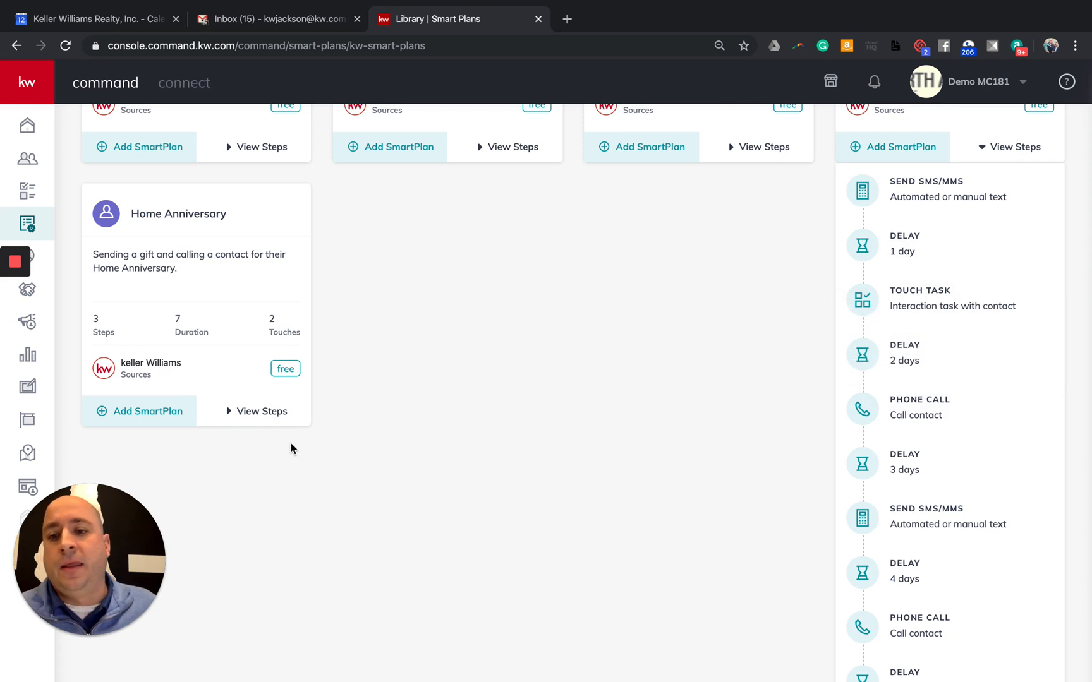
Preview Home Anniversary's three steps, then collapse it and Open House Followup
left_click(255, 415)
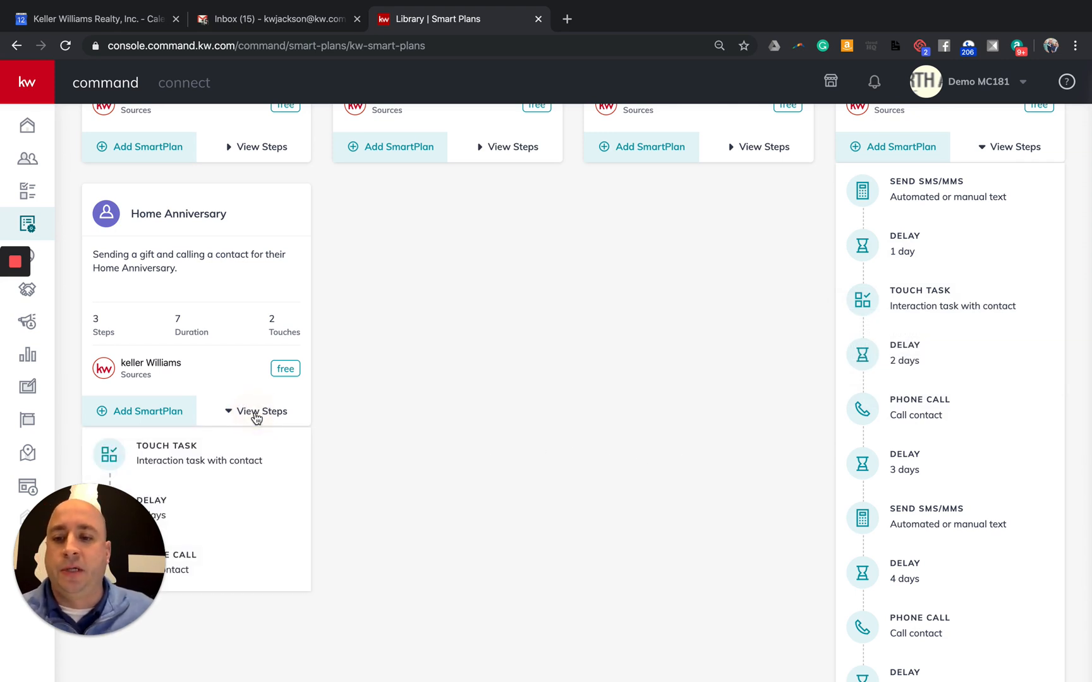
scroll(258, 415, "down", 2)
mouse_move(179, 367)
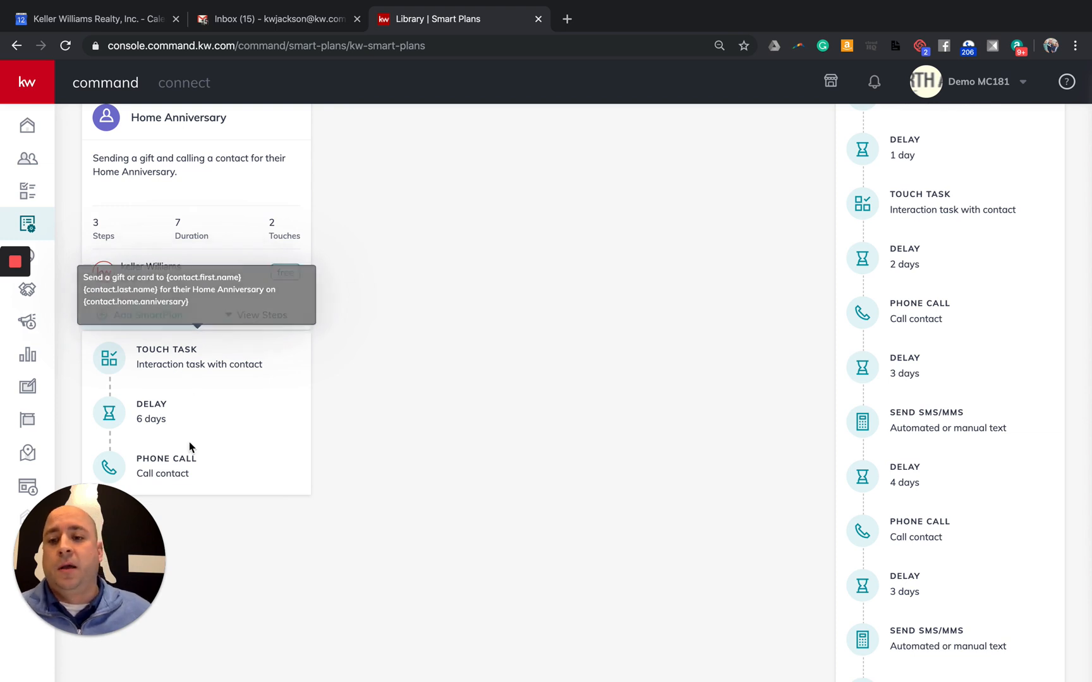
mouse_move(180, 467)
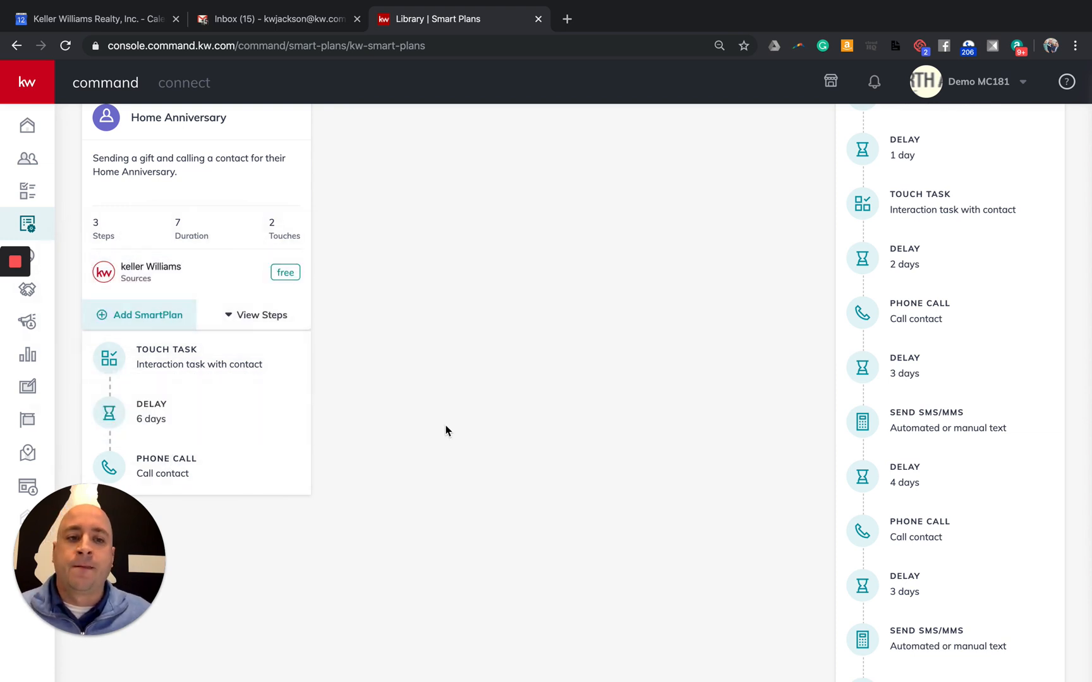
scroll(451, 444, "up", 5)
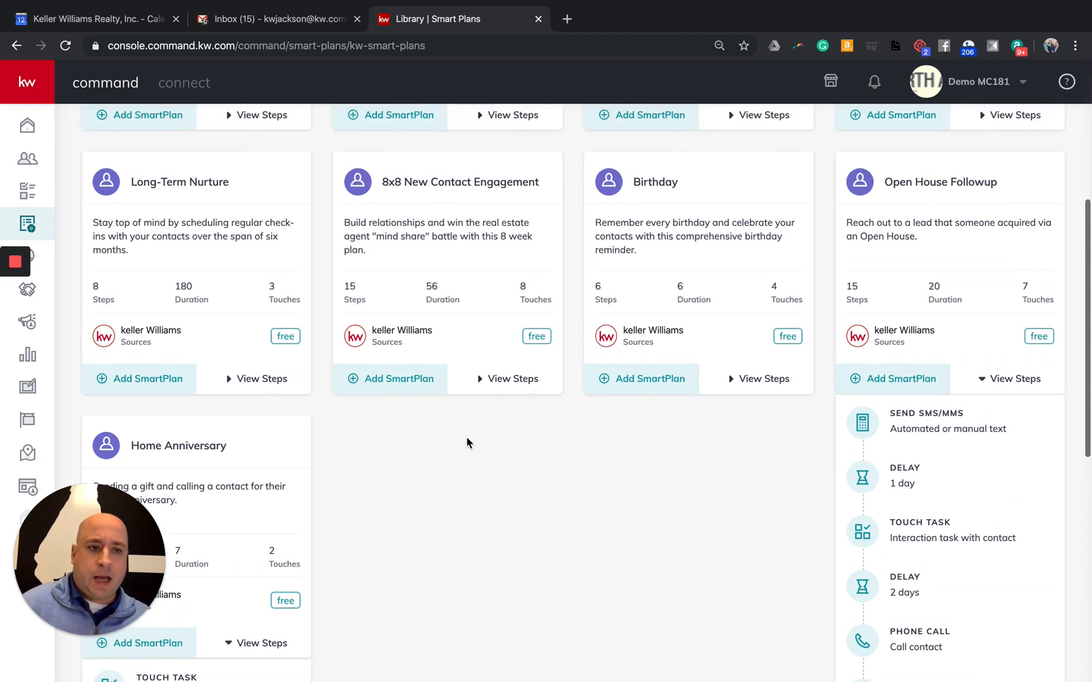
scroll(319, 519, "down", 3)
left_click(259, 468)
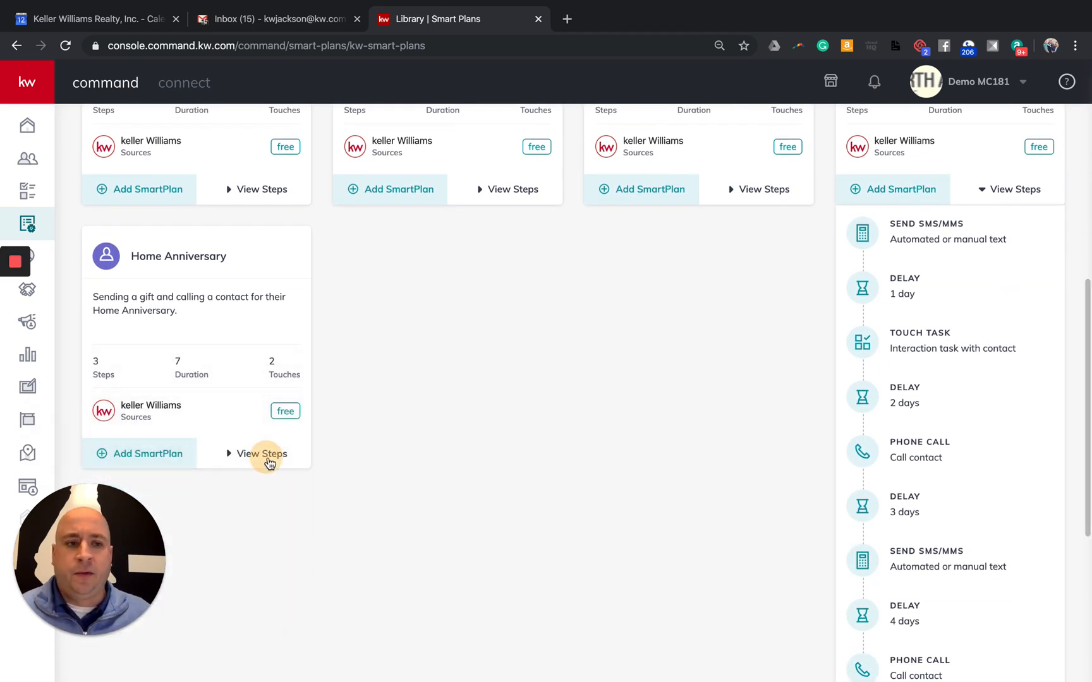
left_click(1031, 192)
scroll(745, 544, "up", 3)
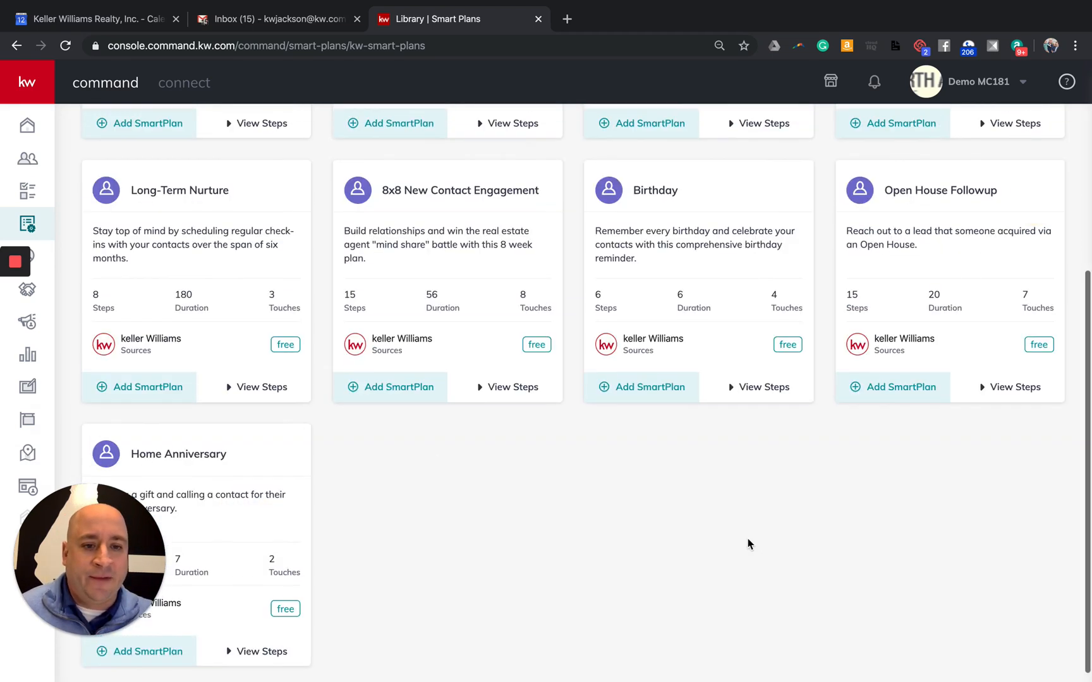
scroll(531, 594, "down", 3)
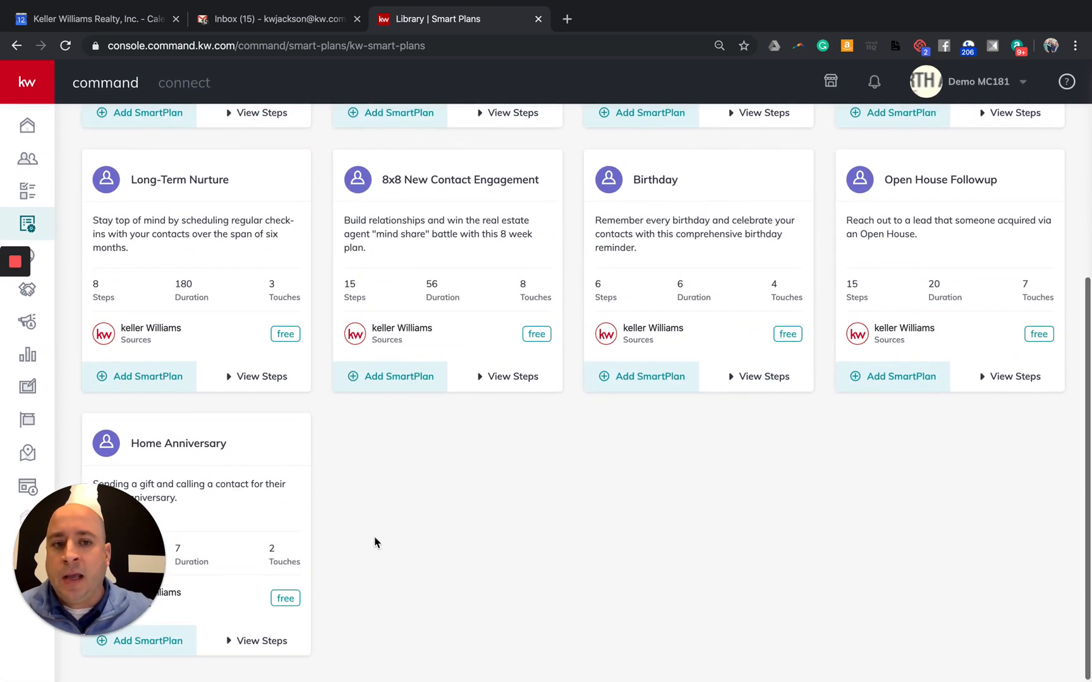
scroll(377, 542, "up", 5)
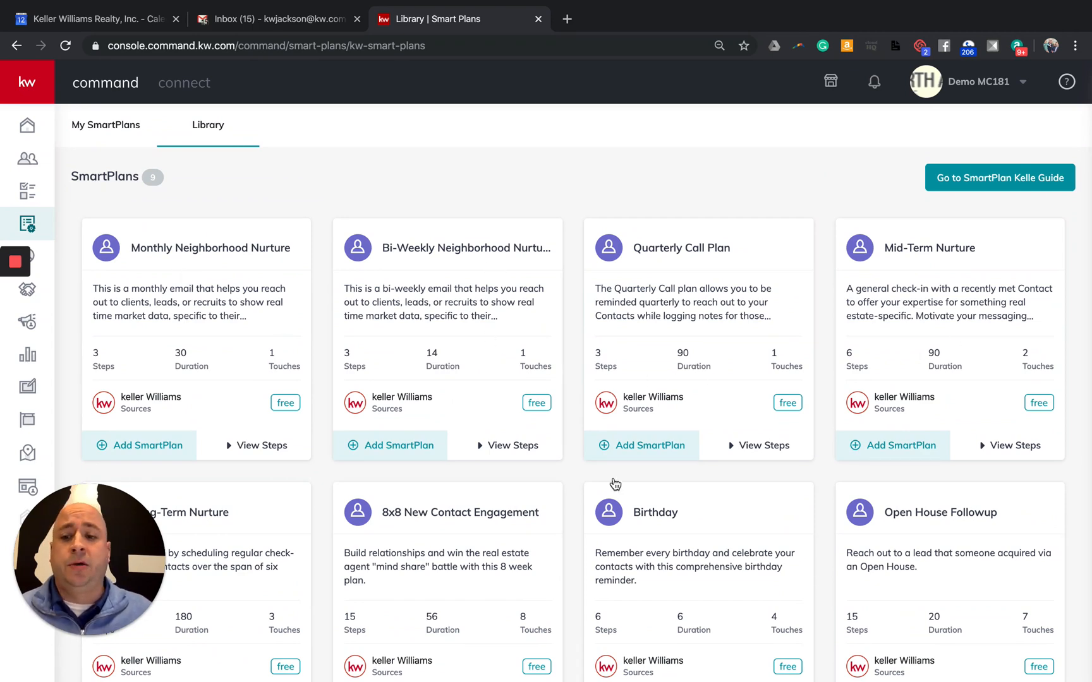
scroll(261, 545, "down", 1)
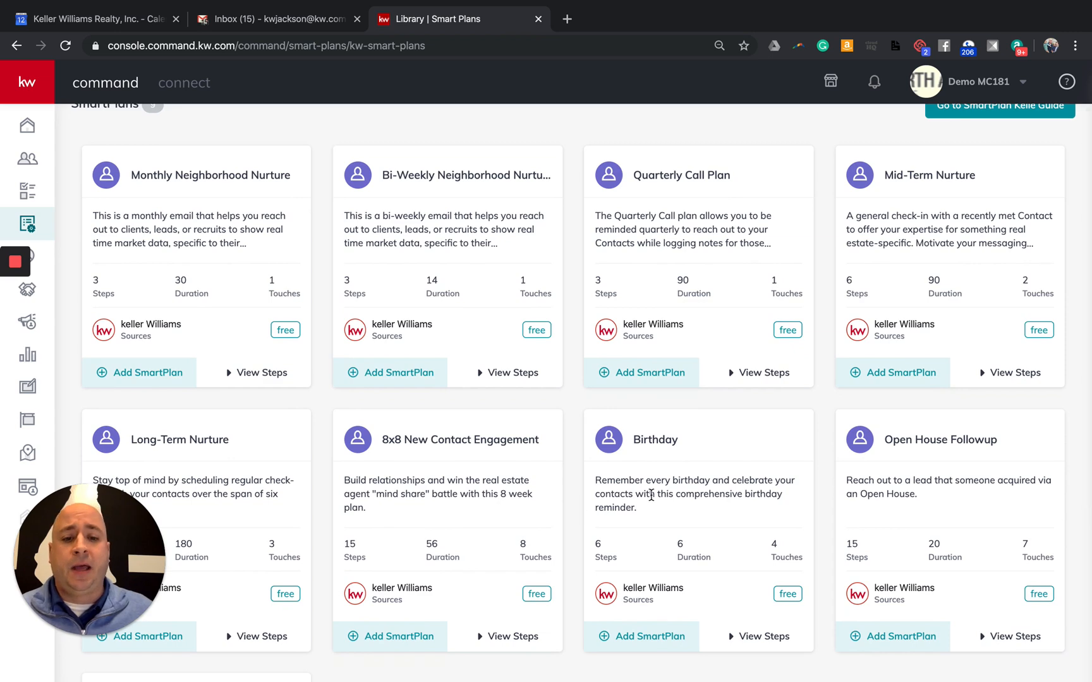
scroll(651, 495, "down", 2)
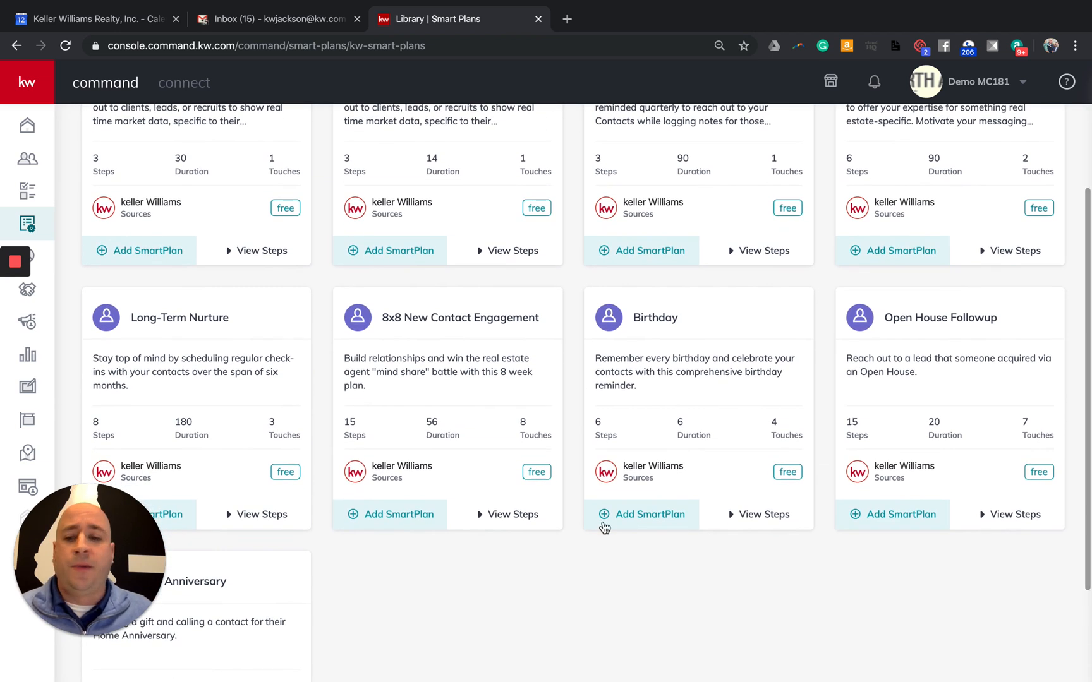
scroll(241, 547, "down", 2)
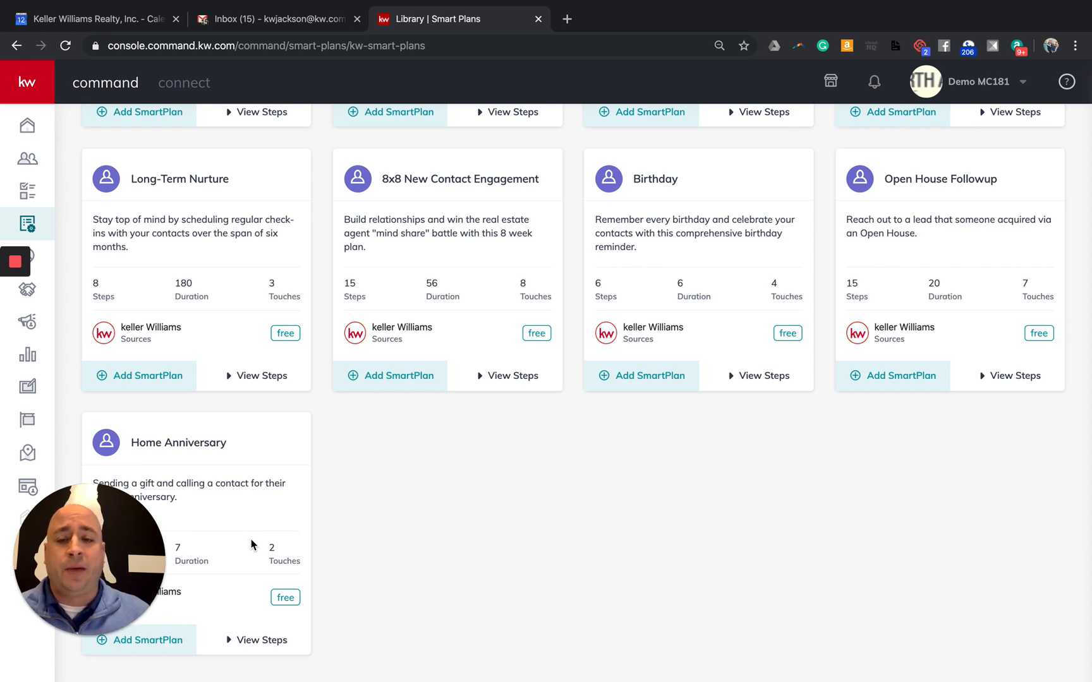
scroll(240, 584, "up", 3)
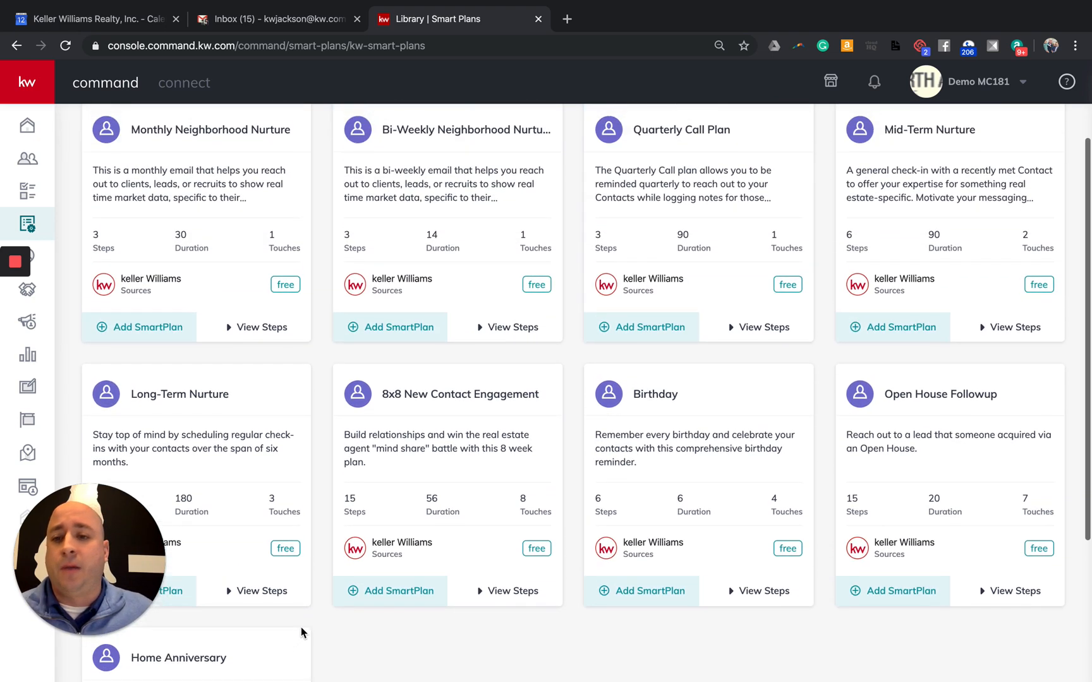
scroll(301, 627, "up", 1)
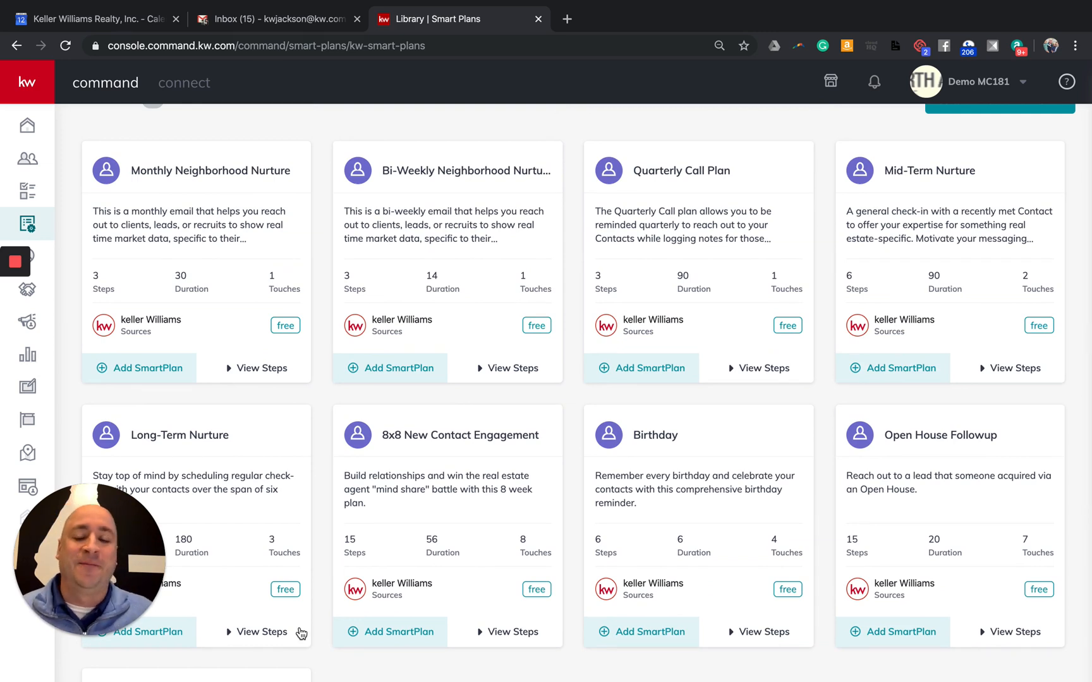
scroll(301, 633, "up", 2)
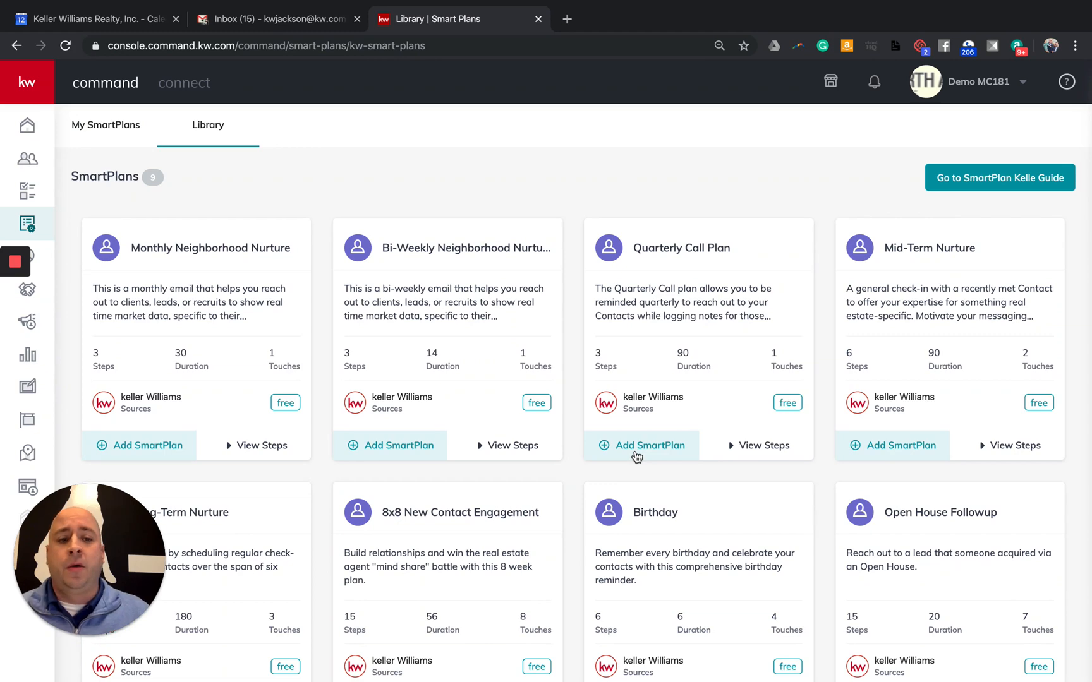
scroll(329, 430, "down", 1)
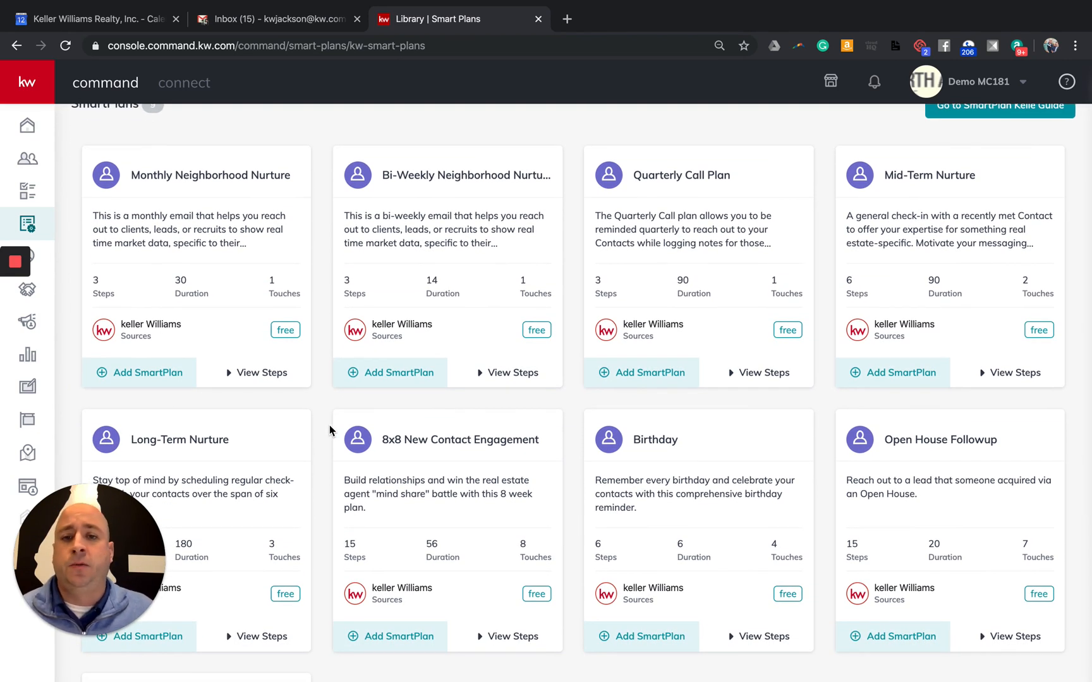
scroll(329, 430, "down", 1)
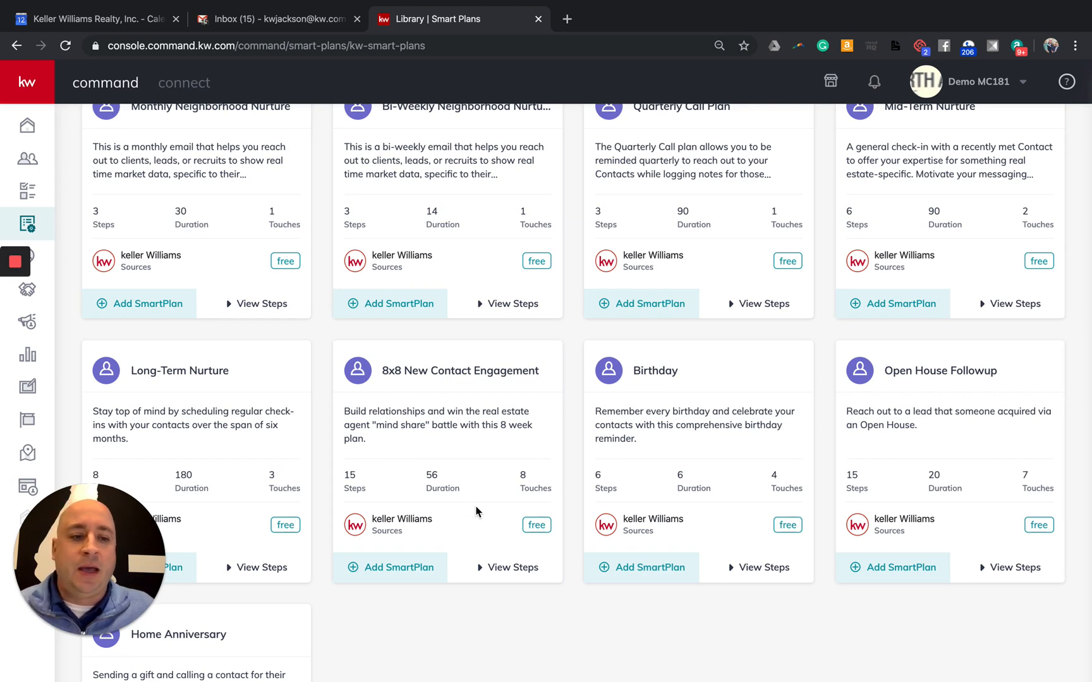
scroll(475, 512, "down", 1)
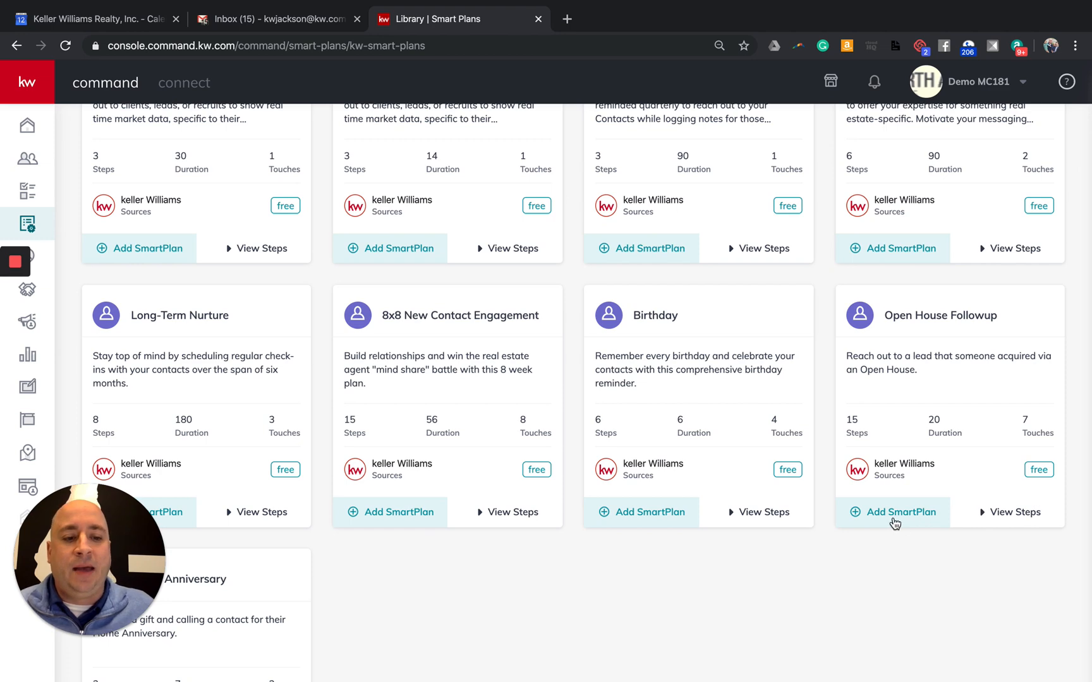
scroll(824, 526, "up", 2)
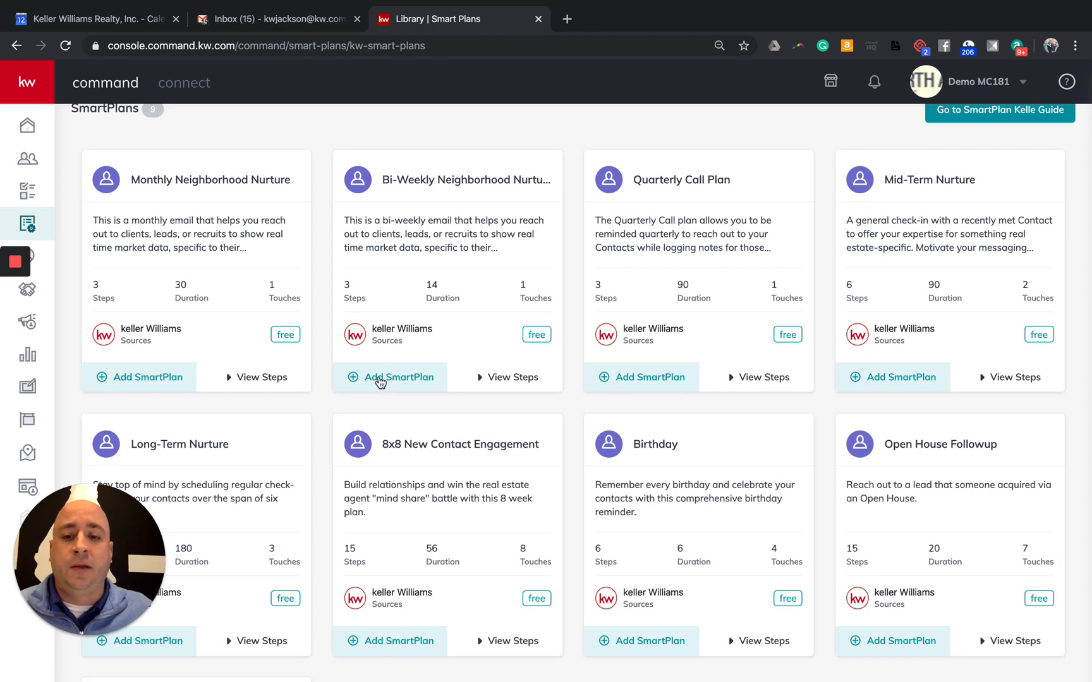
Add Bi-Weekly Neighborhood Nurture to My SmartPlans with the plan name BWNN
left_click(397, 378)
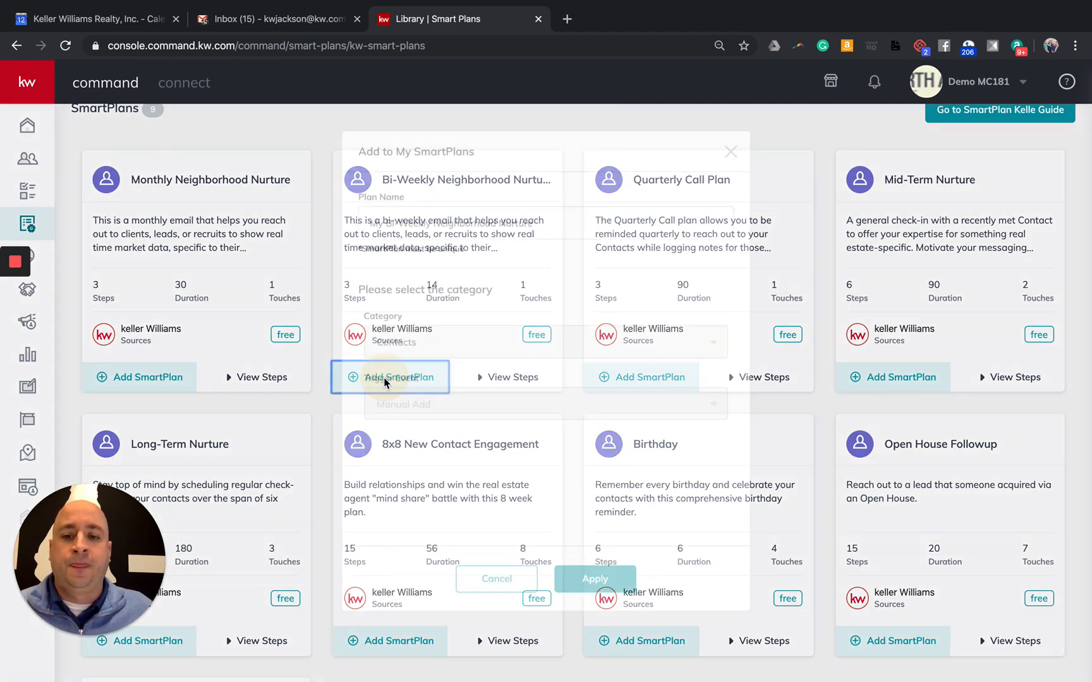
triple_click(554, 229)
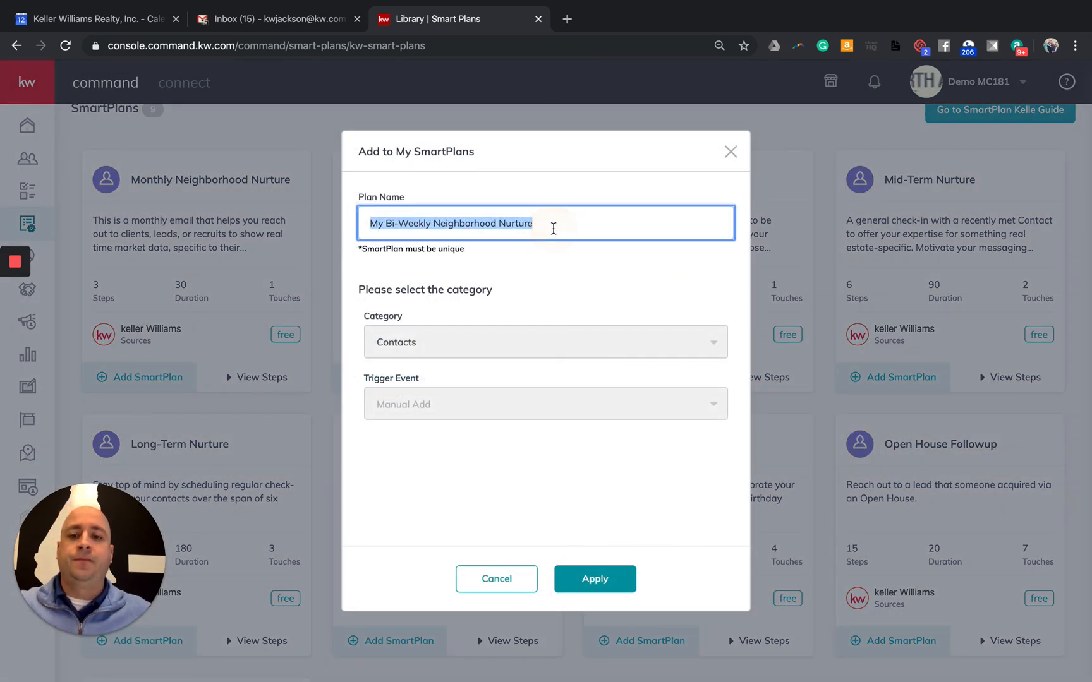
type("Bi-")
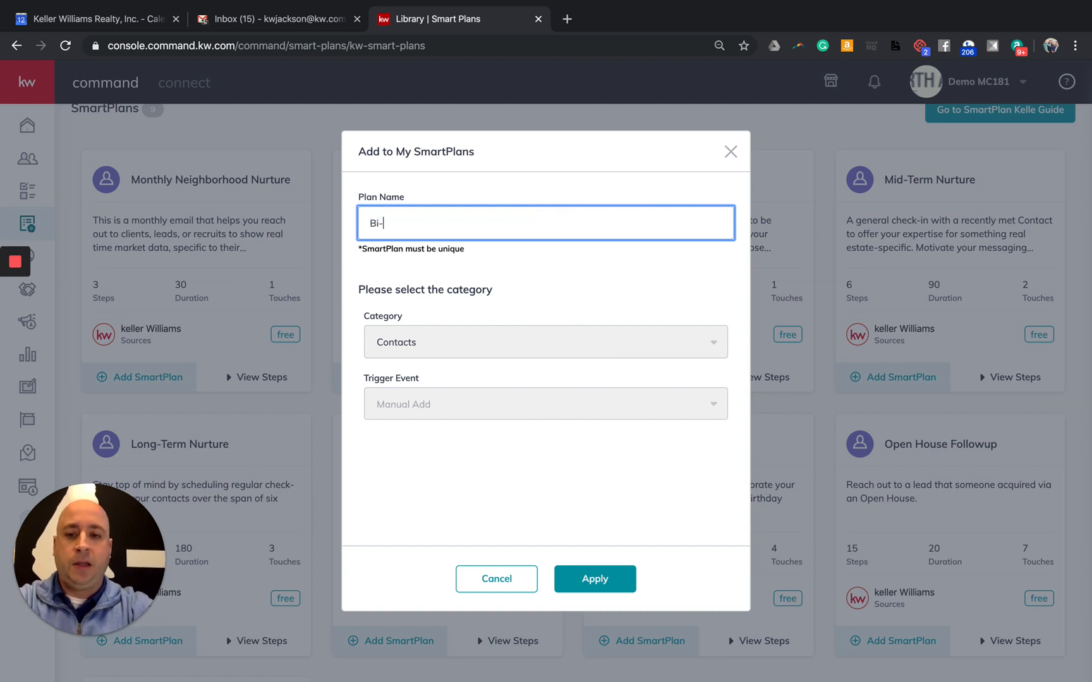
key("BackSpace")
type("WMNN")
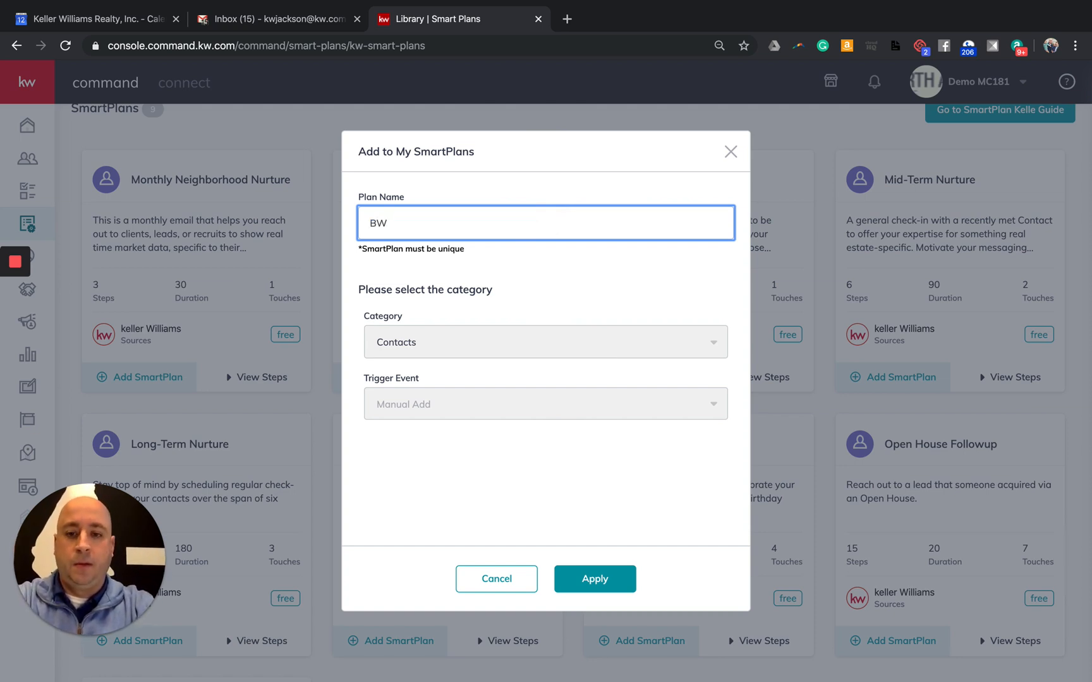
key("BackSpace")
key("BackSpace")
key("BackSpace")
type("NN")
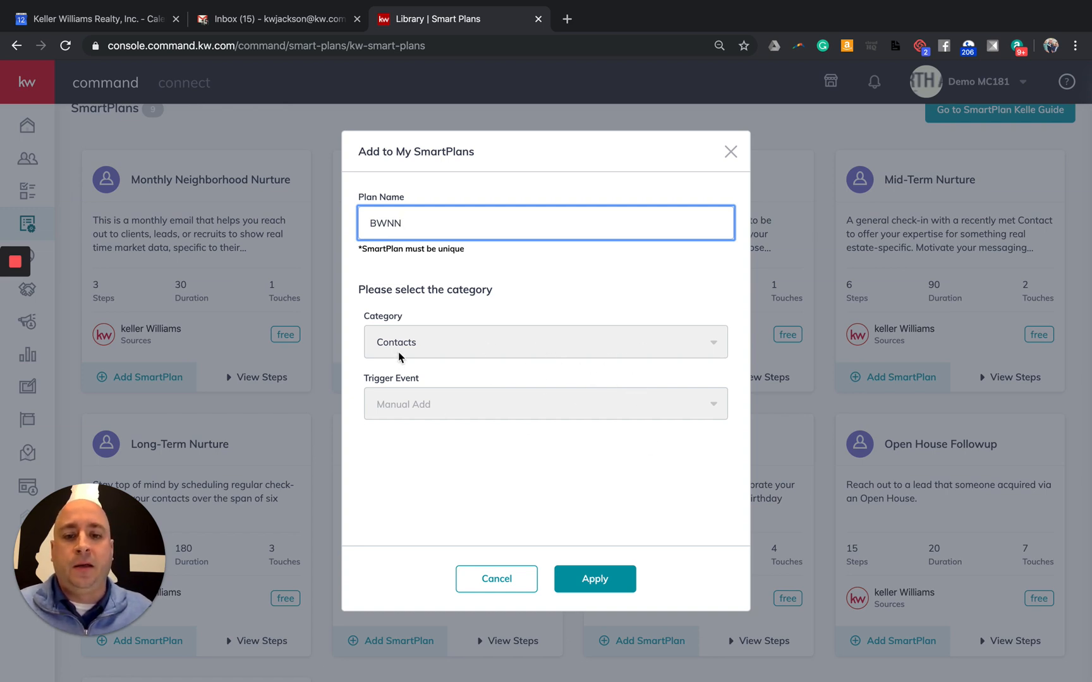
left_click(600, 587)
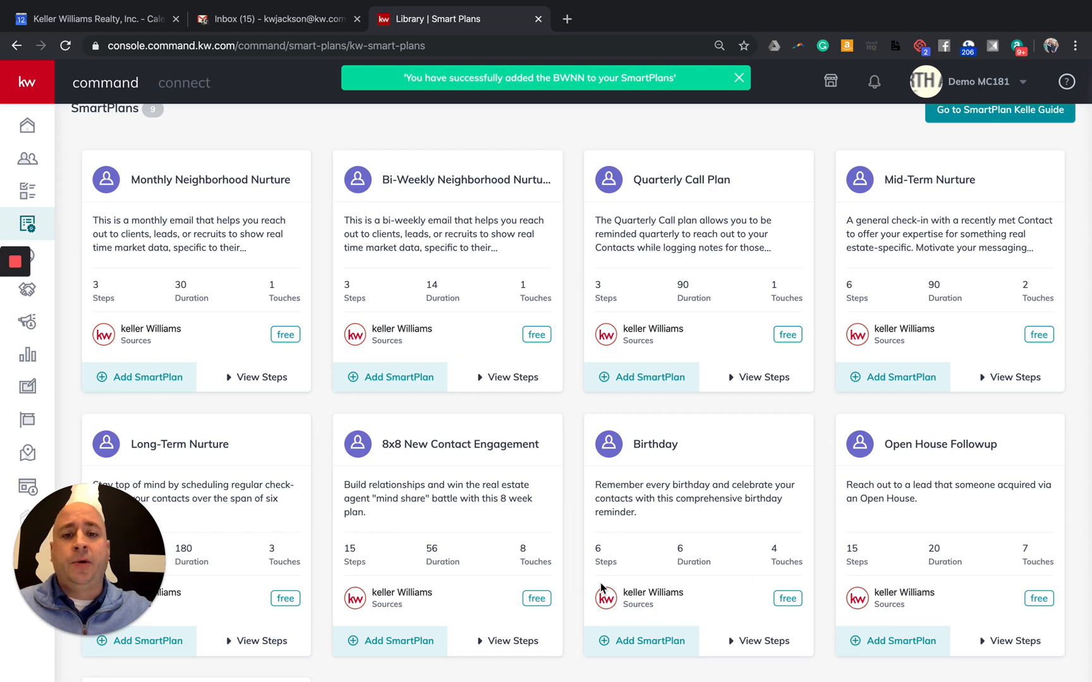
scroll(523, 589, "up", 2)
left_click(100, 122)
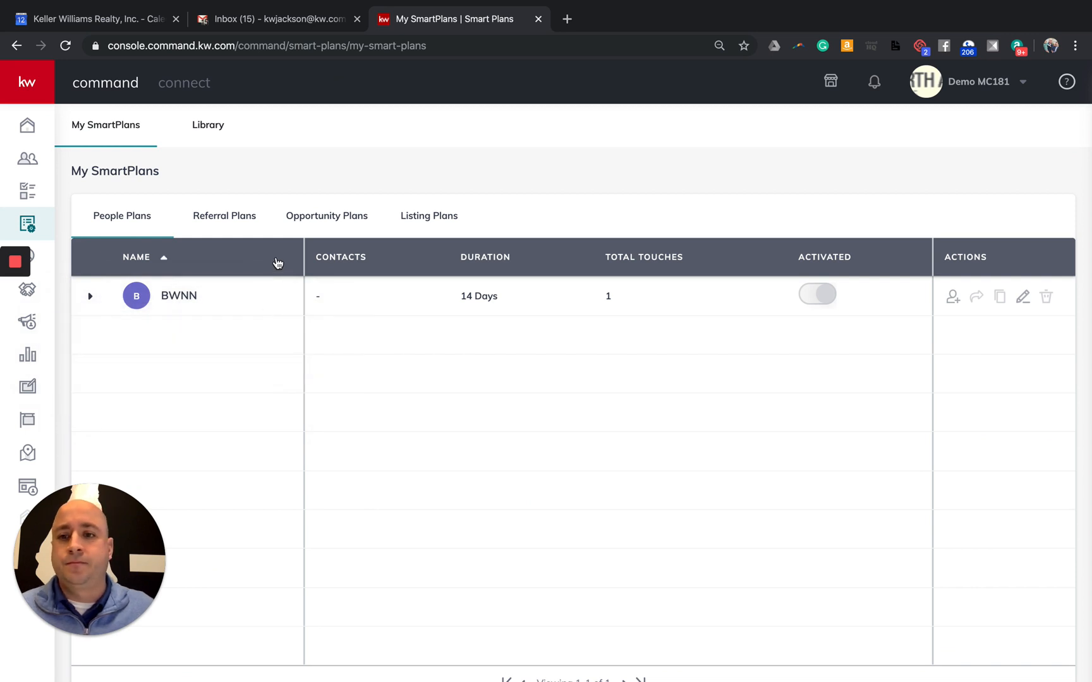
left_click(208, 128)
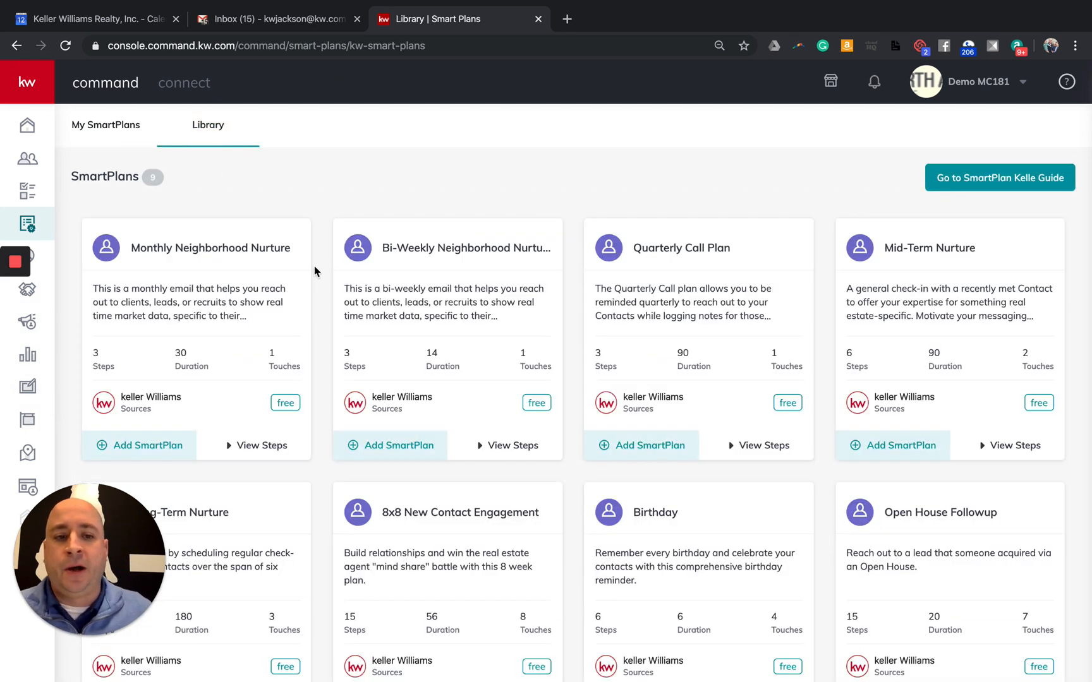
scroll(466, 270, "down", 4)
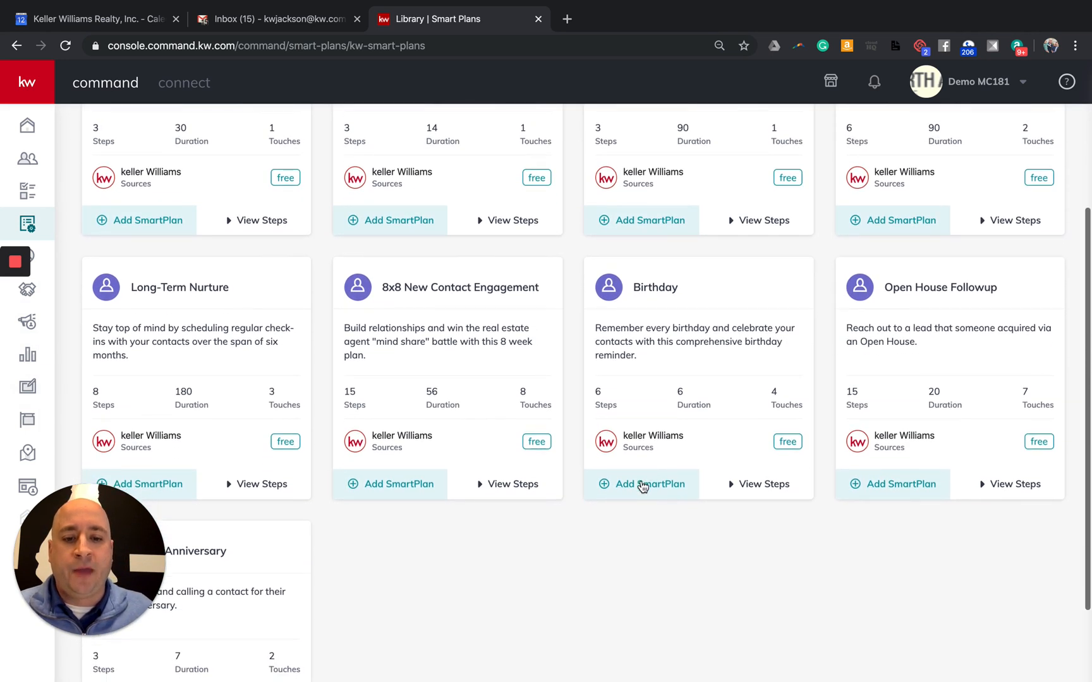
Add the Birthday plan to My SmartPlans renamed as My Birthdays
left_click(641, 487)
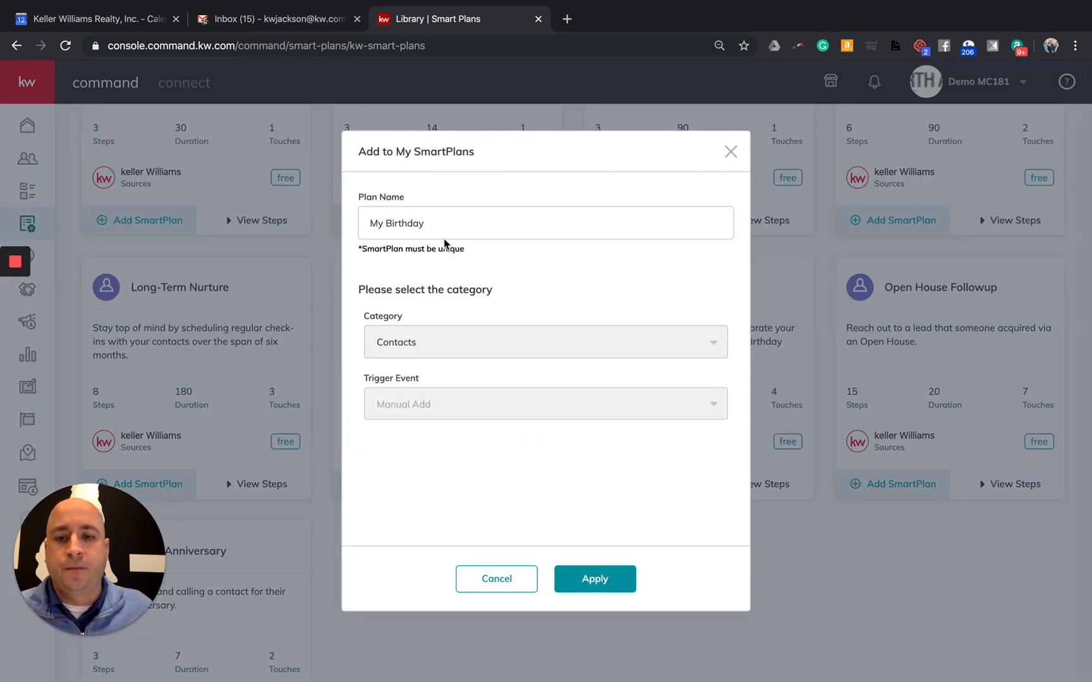
left_click(428, 226)
triple_click(430, 226)
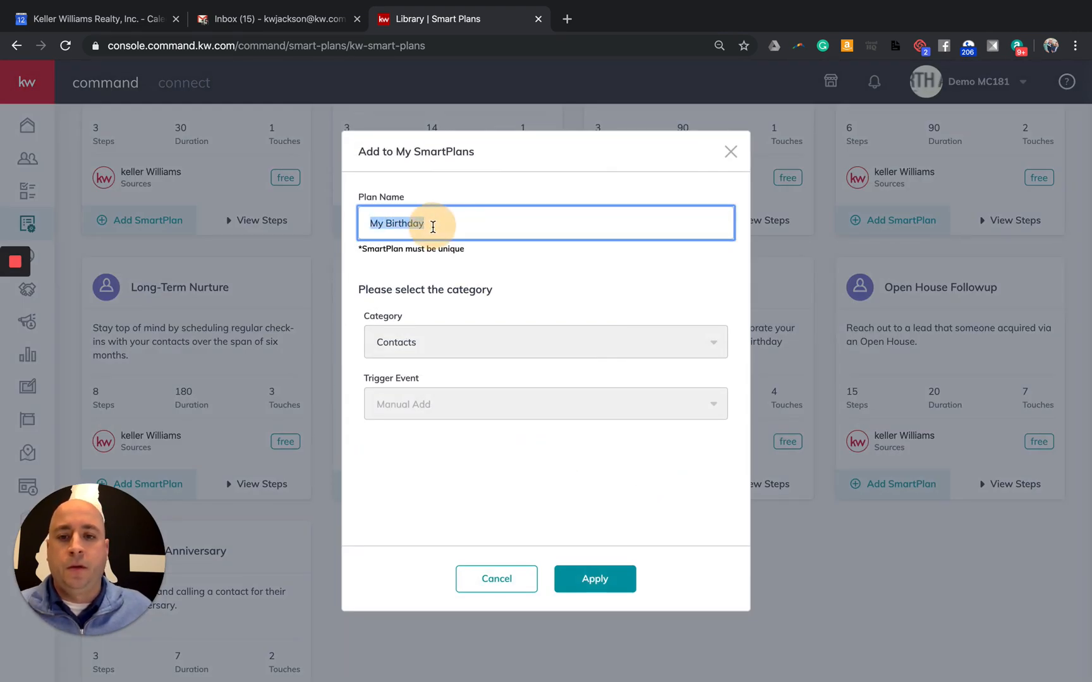
left_click(510, 225)
type("s")
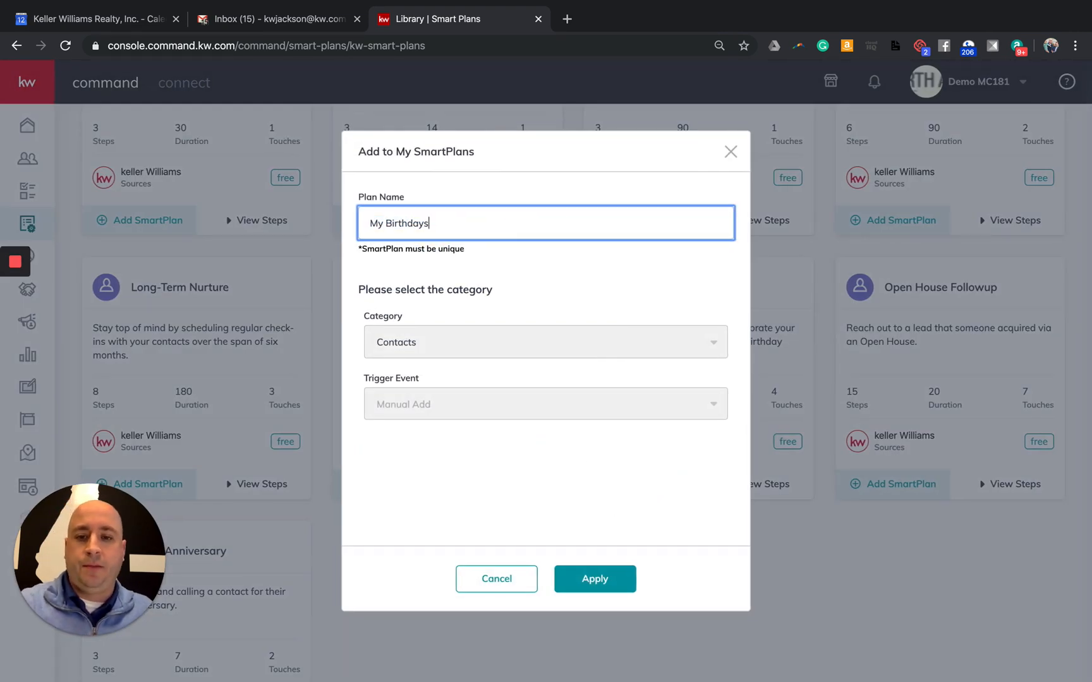
left_click(611, 584)
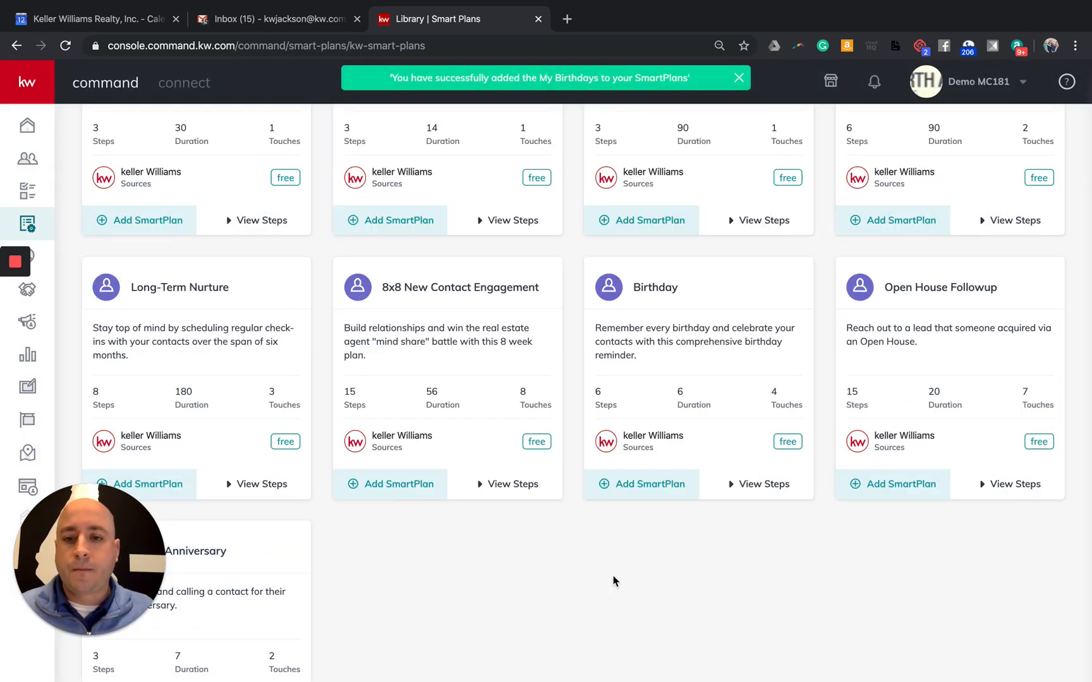
Add Home Anniversary as My Home Anniversary and view the three People Plans
scroll(613, 580, "down", 3)
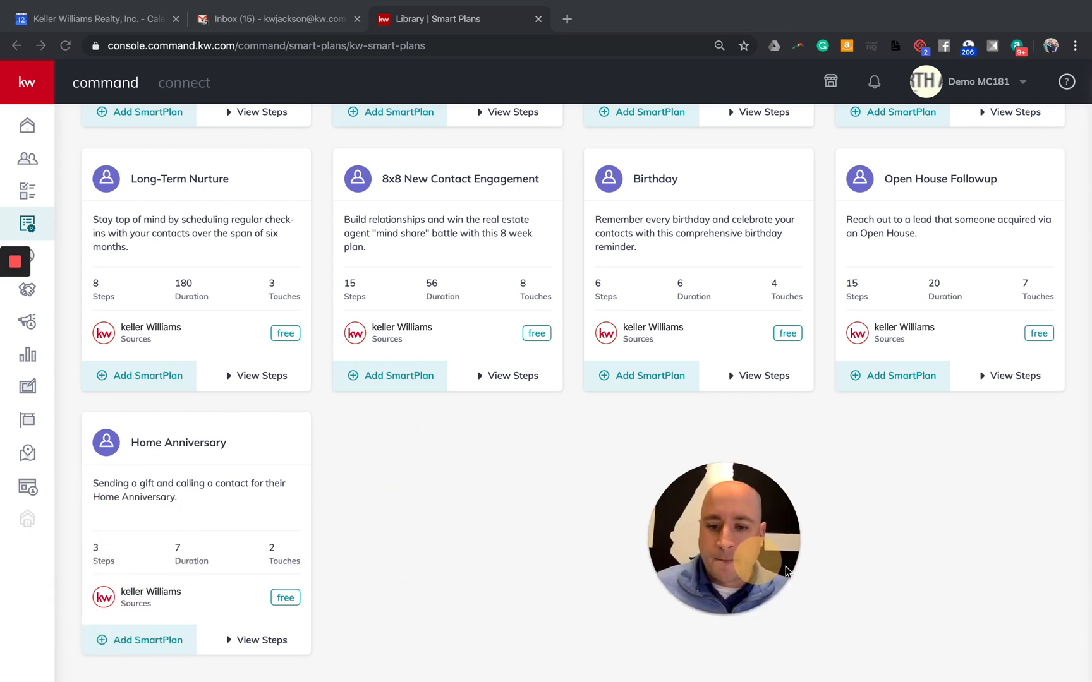
left_click(134, 644)
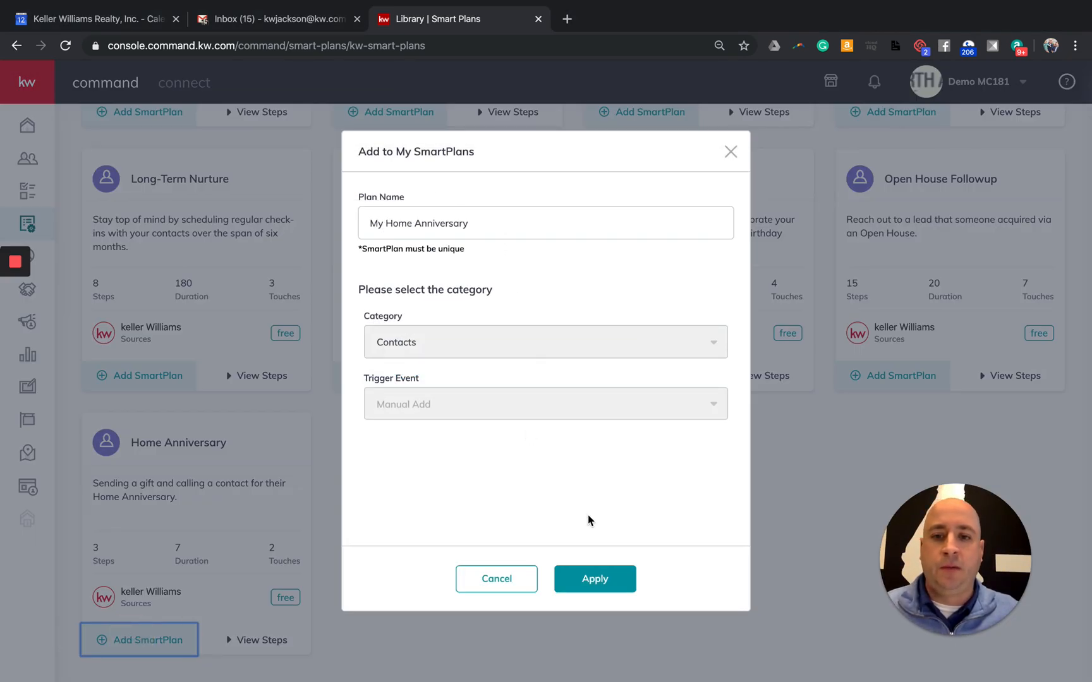
left_click(595, 579)
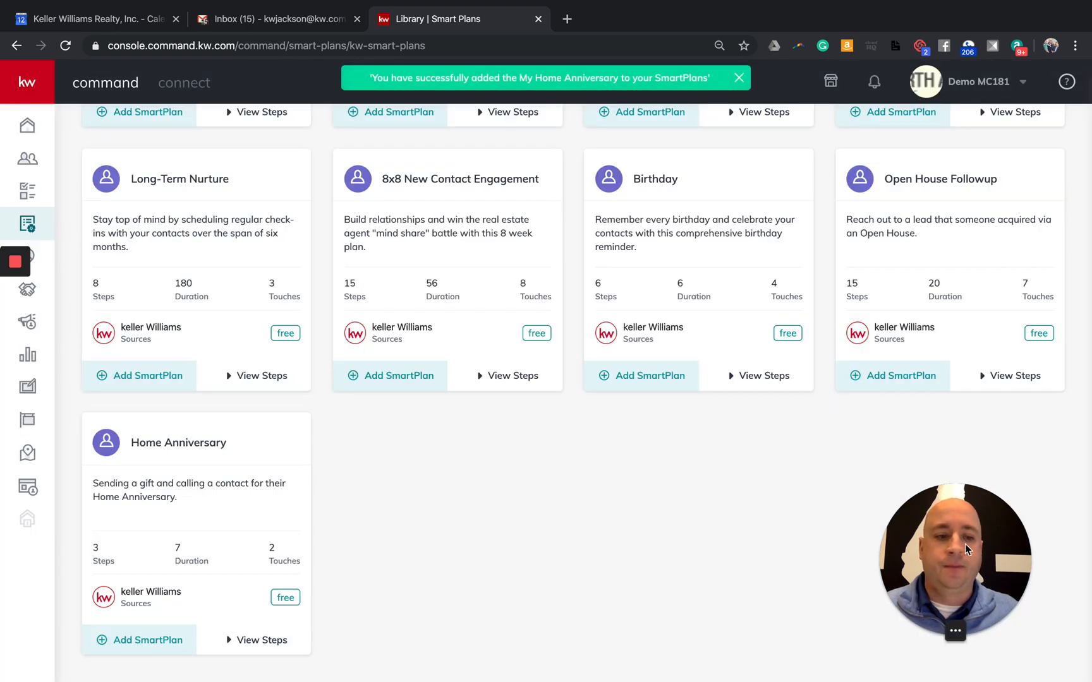
left_click_drag(965, 574, 107, 575)
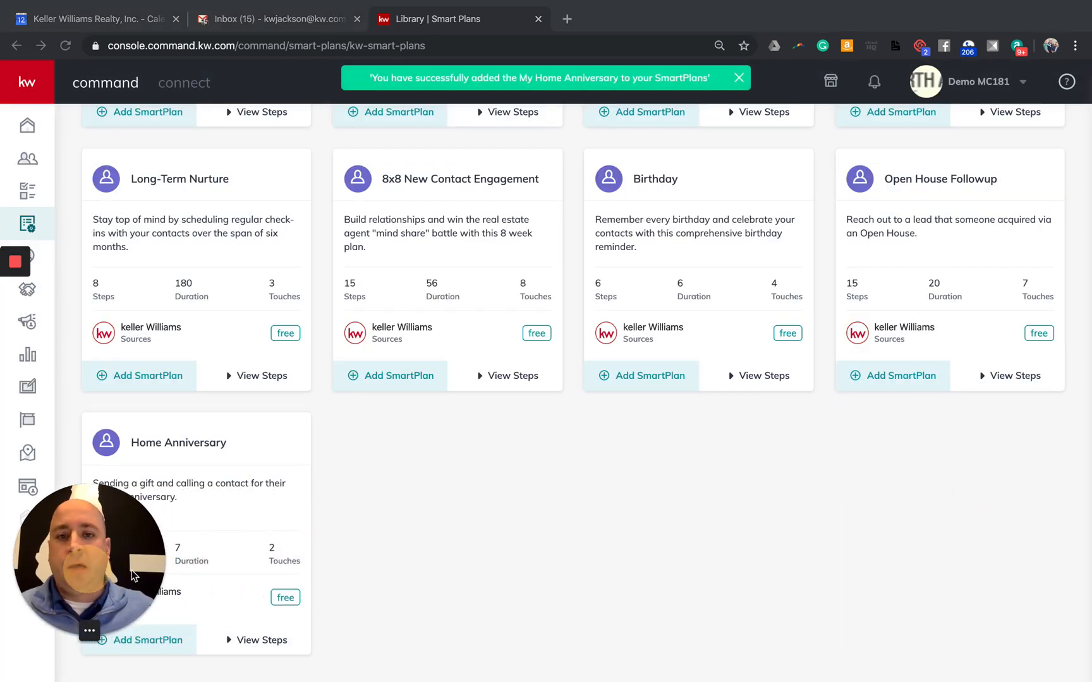
scroll(290, 417, "up", 5)
left_click(104, 131)
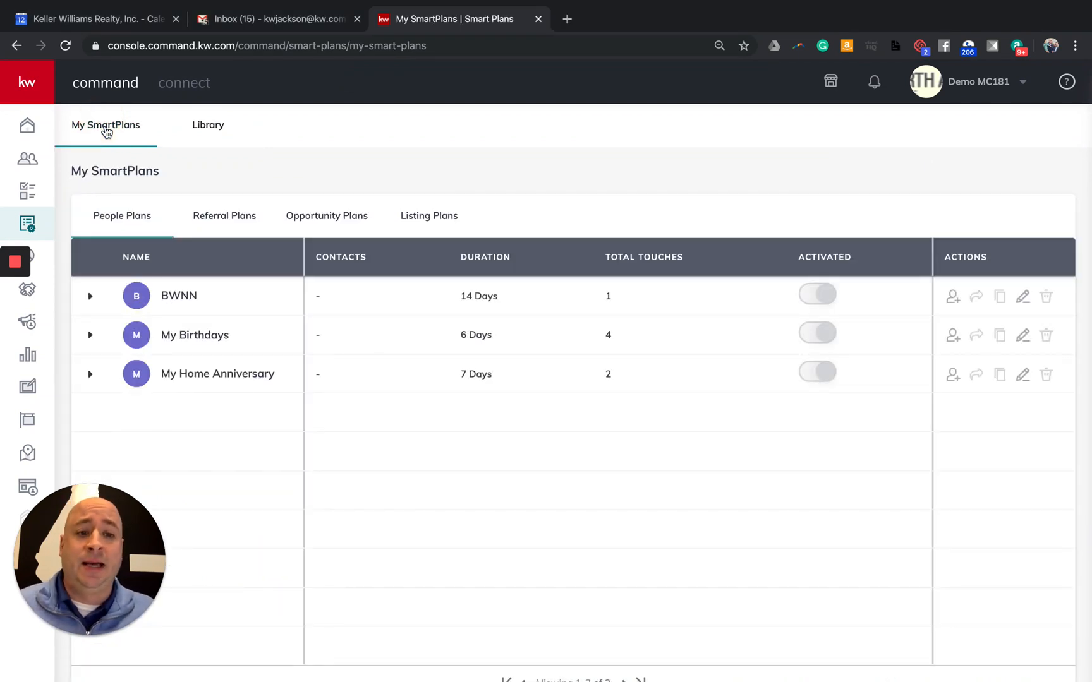
After reviewing the BWNN, My Birthdays and My Home Anniversary plans, go to the 503-contact list
mouse_move(170, 295)
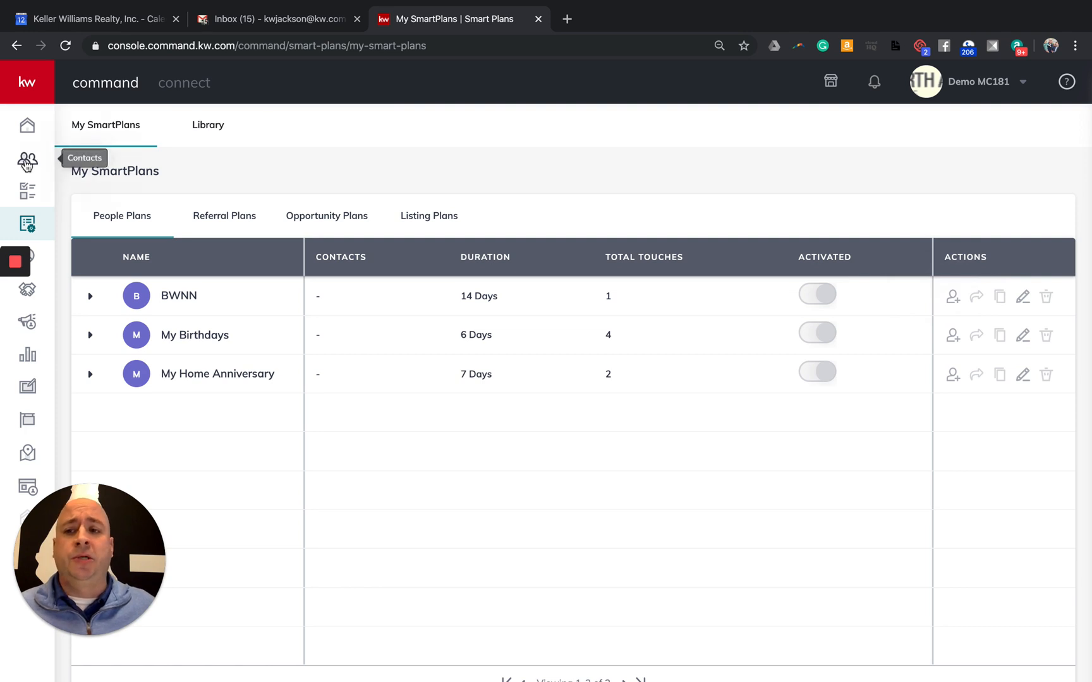
left_click(27, 163)
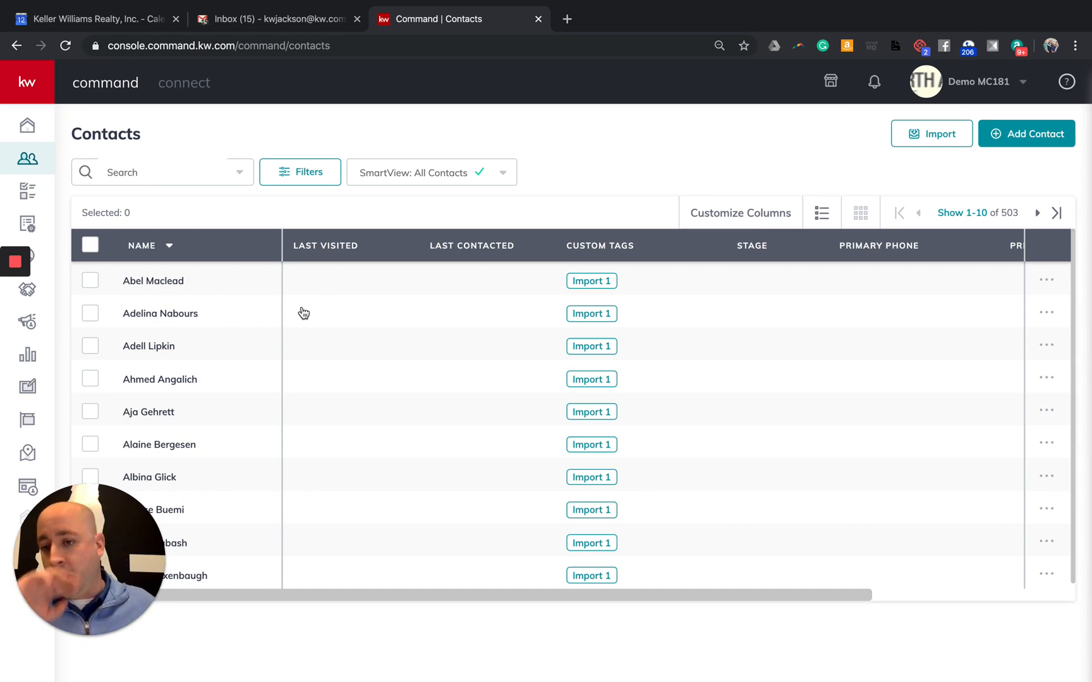
Open the first contact's detail page and scroll through its empty email, phone and address fields
left_click(160, 287)
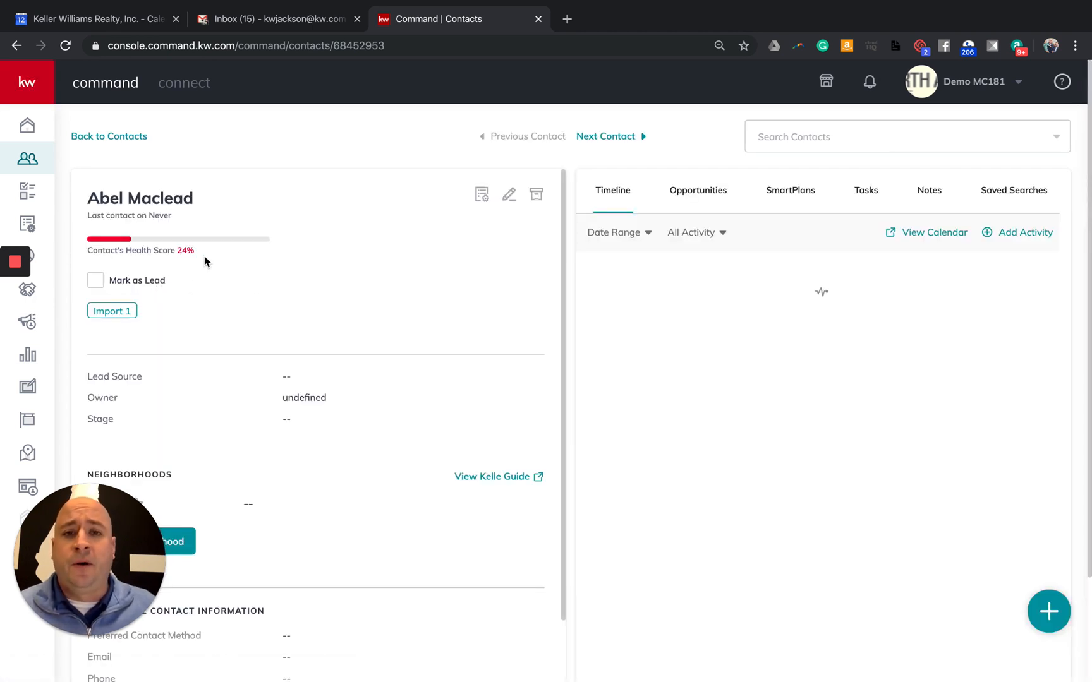
scroll(264, 265, "down", 3)
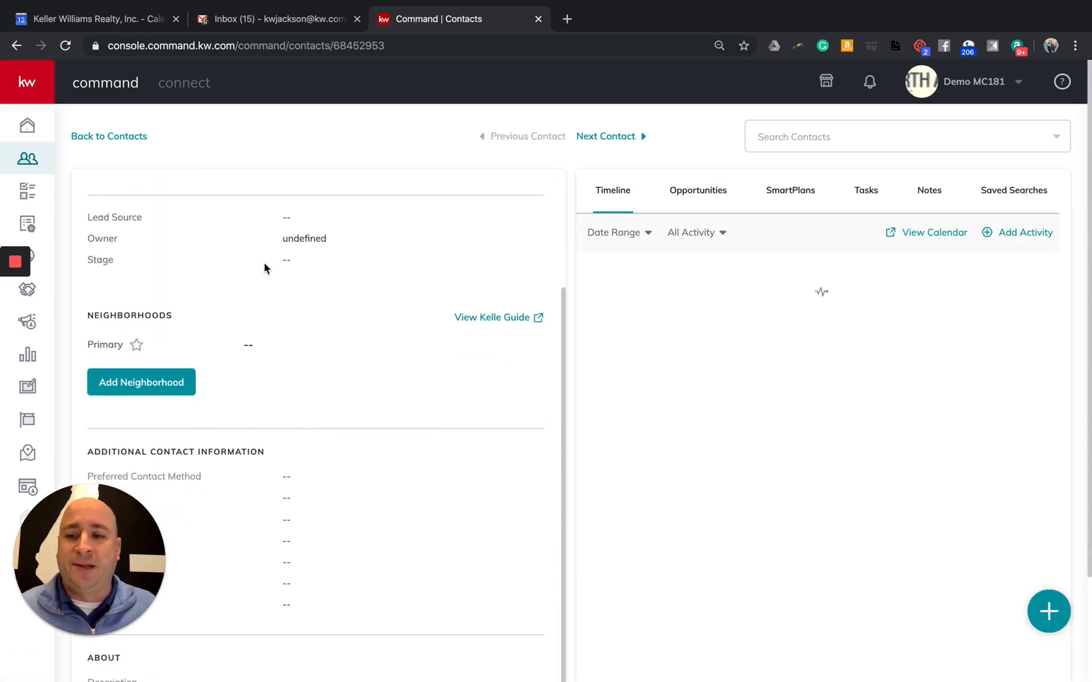
scroll(268, 268, "down", 3)
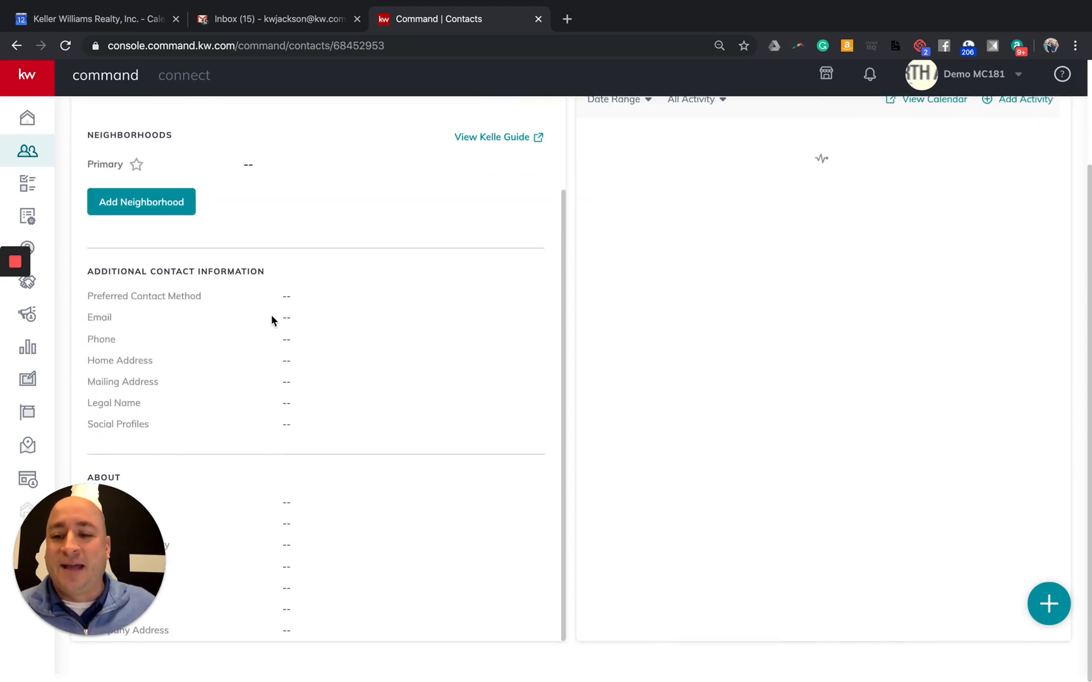
scroll(269, 309, "down", 1)
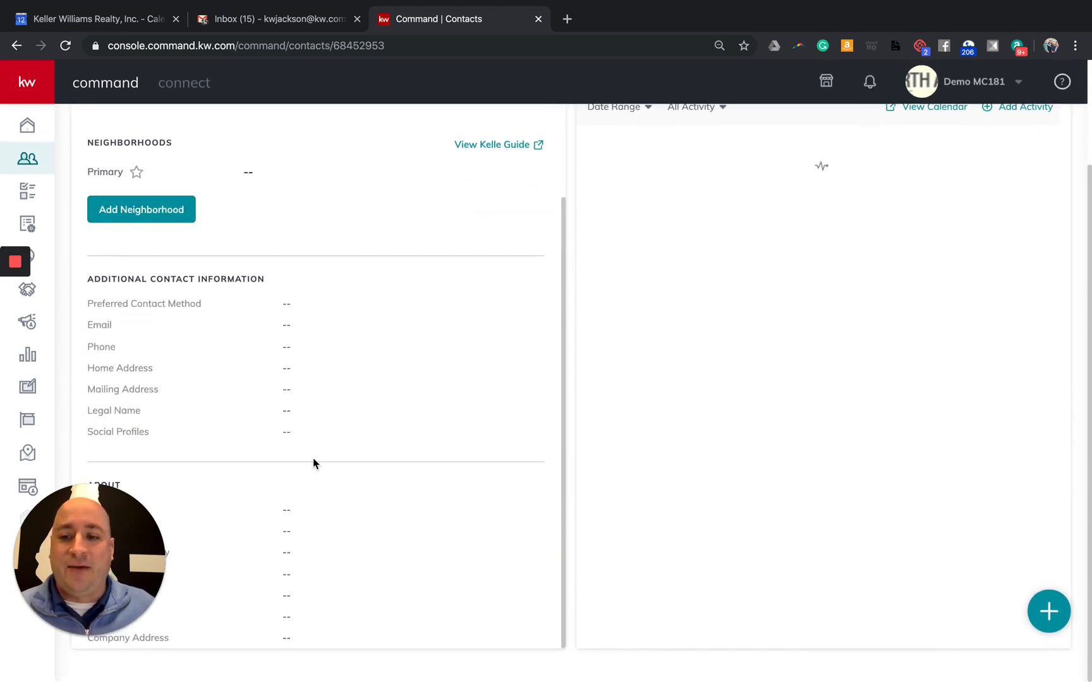
scroll(367, 511, "up", 6)
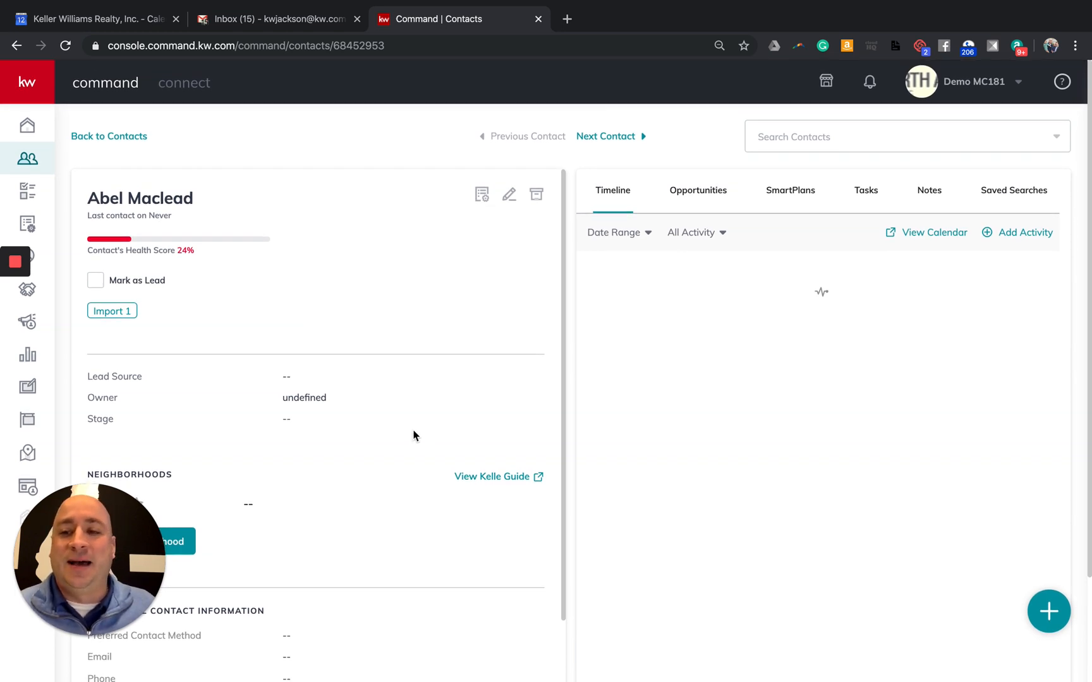
Edit the contact to add a primary email address and mobile phone number, then save
left_click(510, 195)
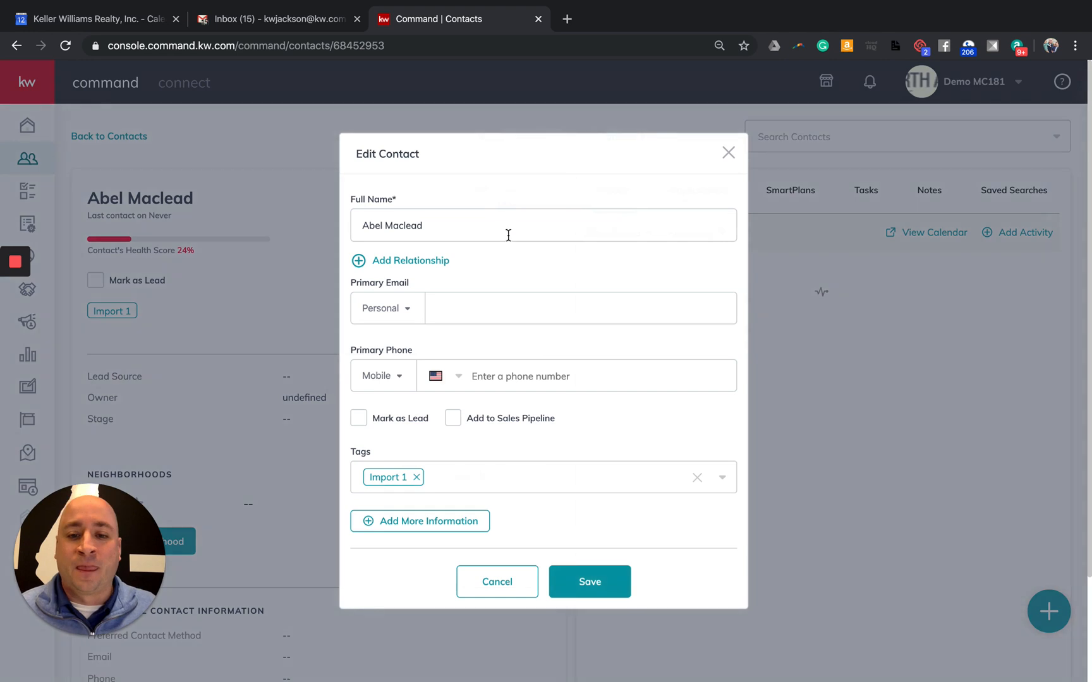
left_click(513, 311)
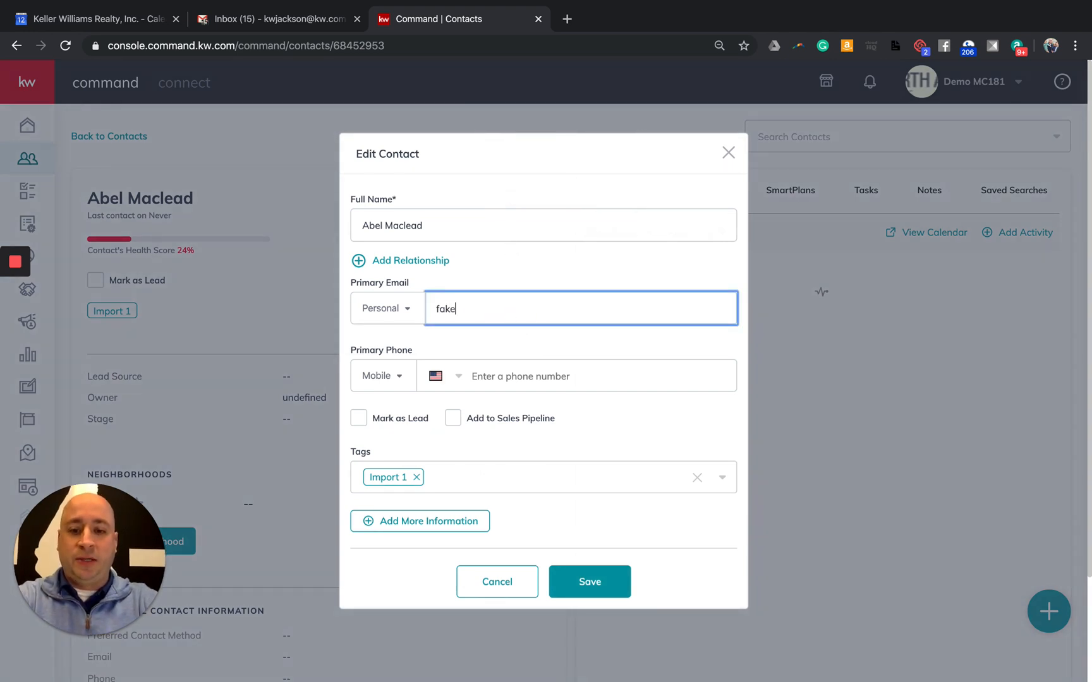
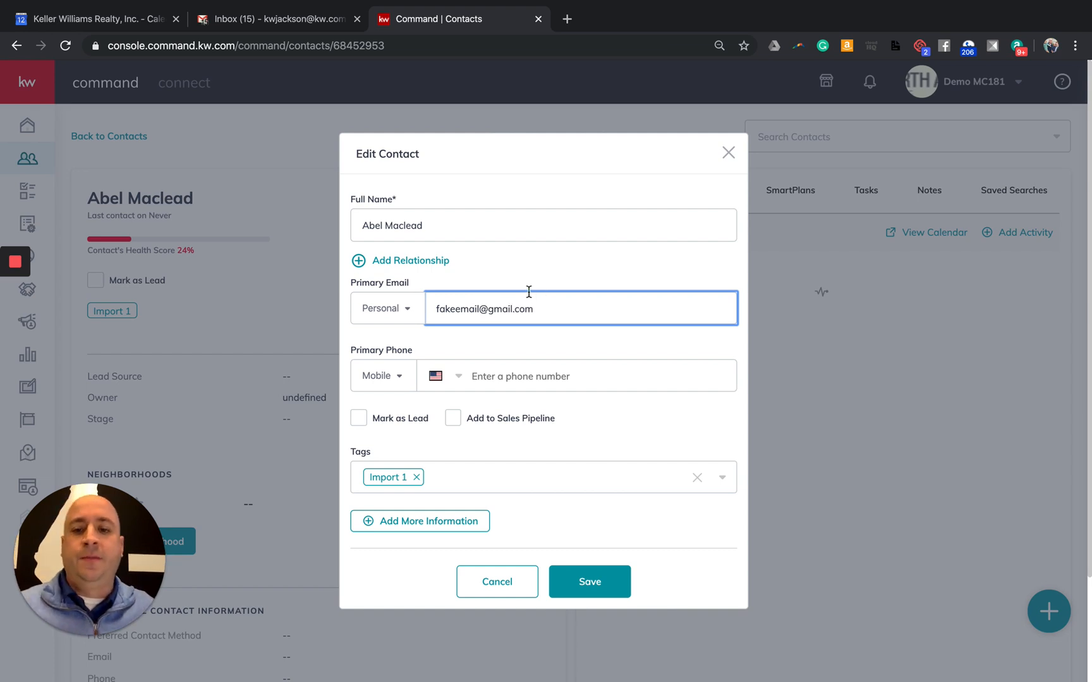
left_click(539, 375)
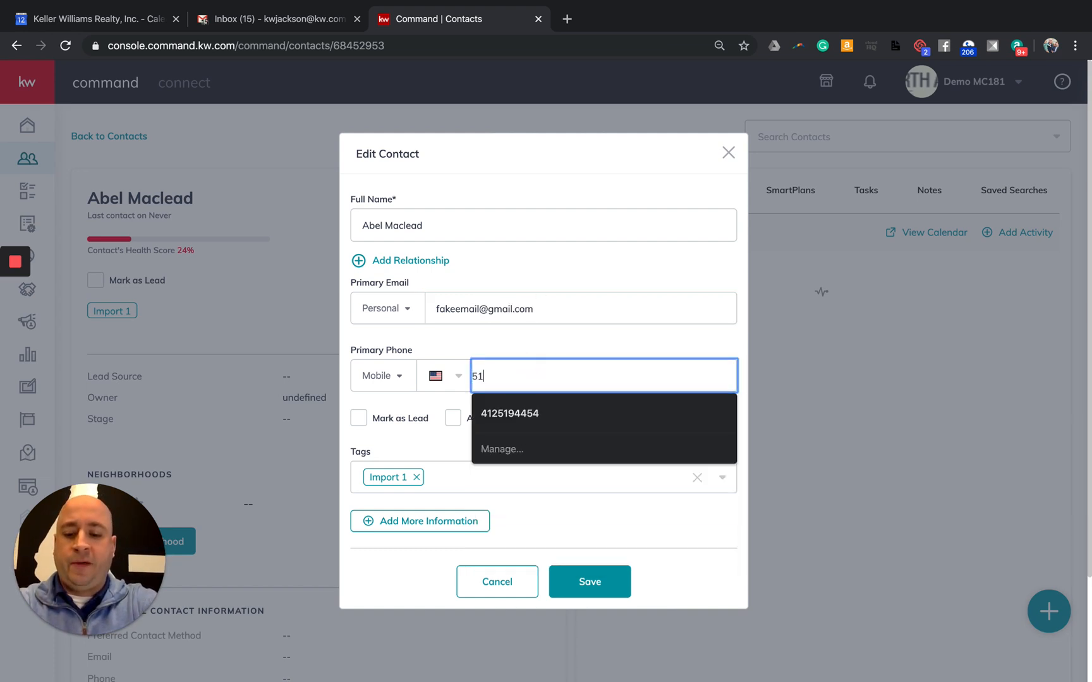
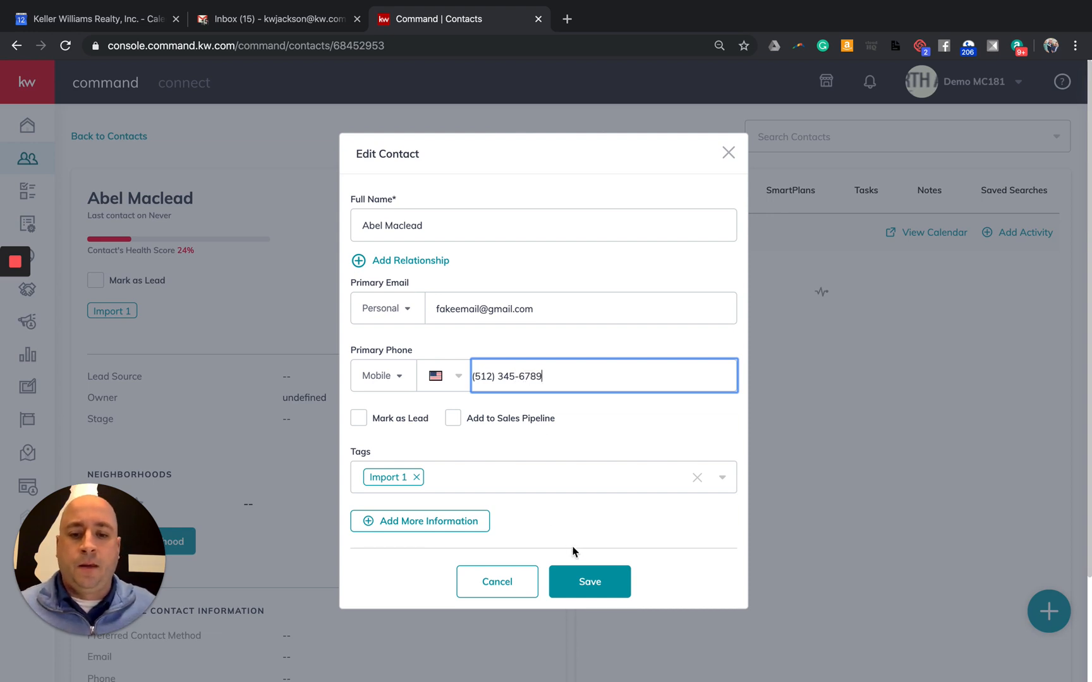
left_click(596, 576)
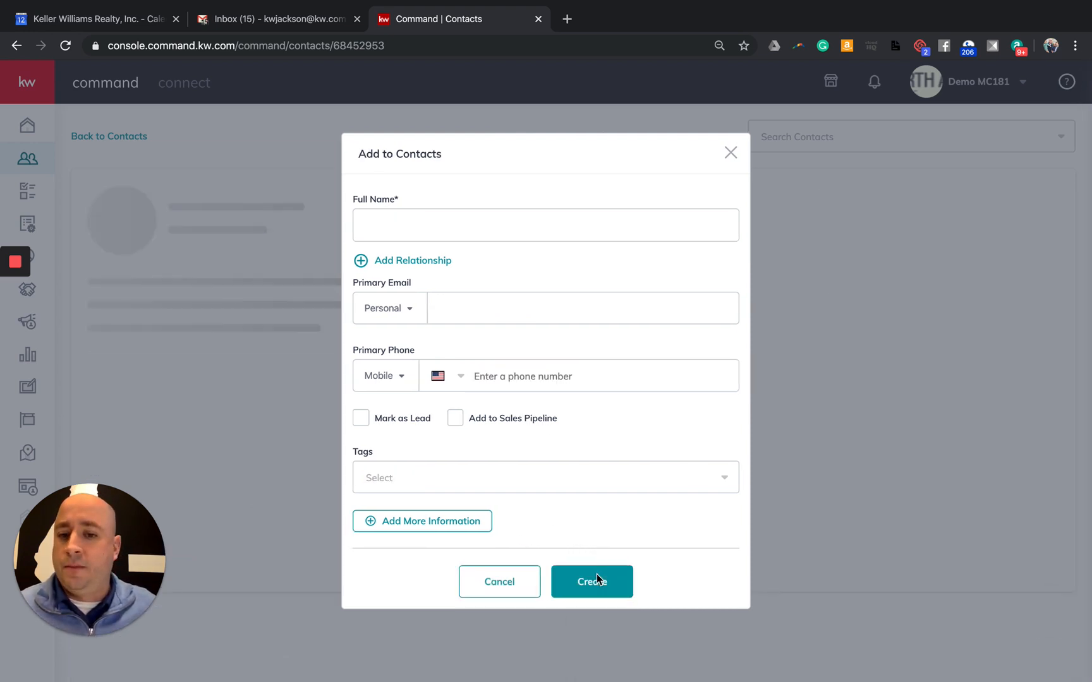
scroll(494, 349, "down", 1)
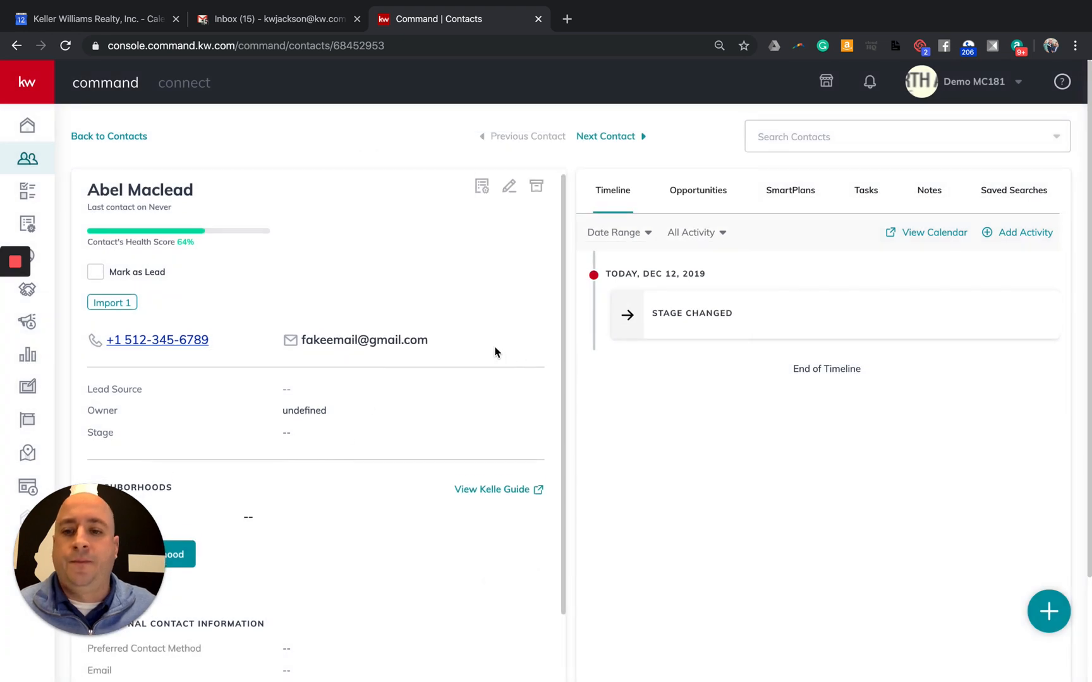
scroll(495, 352, "down", 1)
scroll(495, 352, "up", 2)
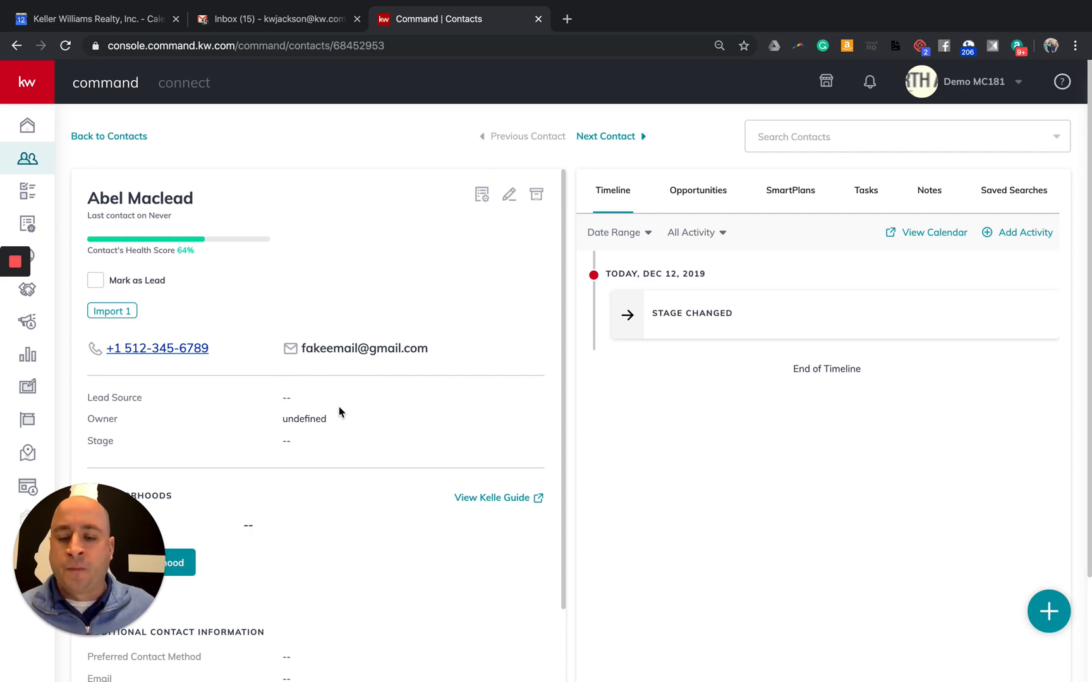
scroll(376, 414, "down", 4)
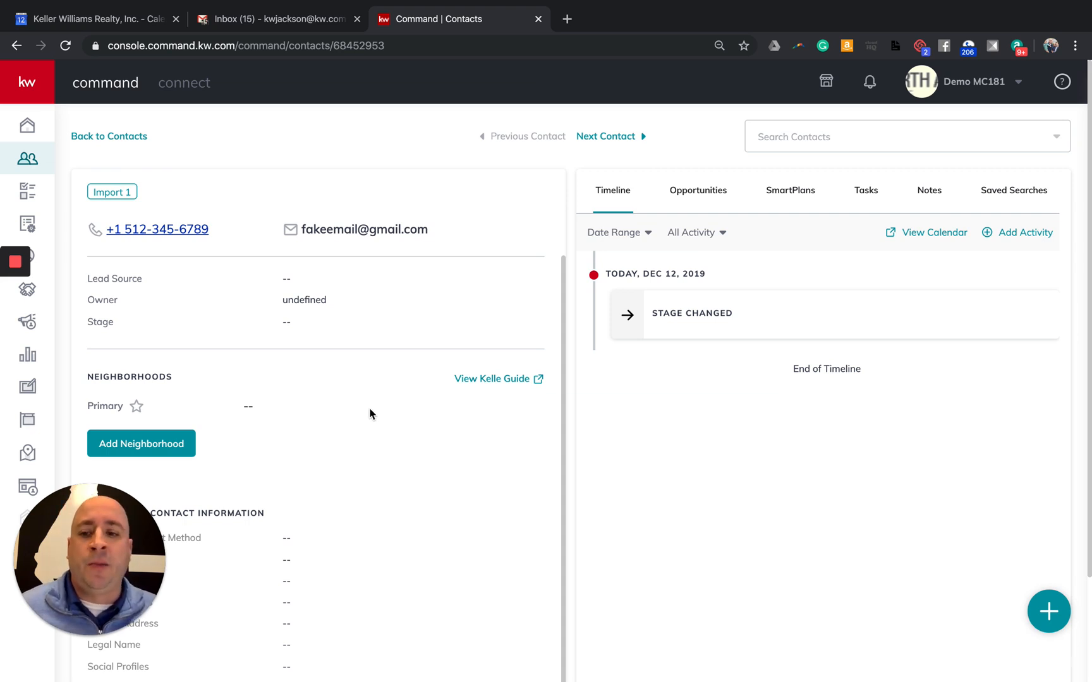
scroll(371, 410, "down", 1)
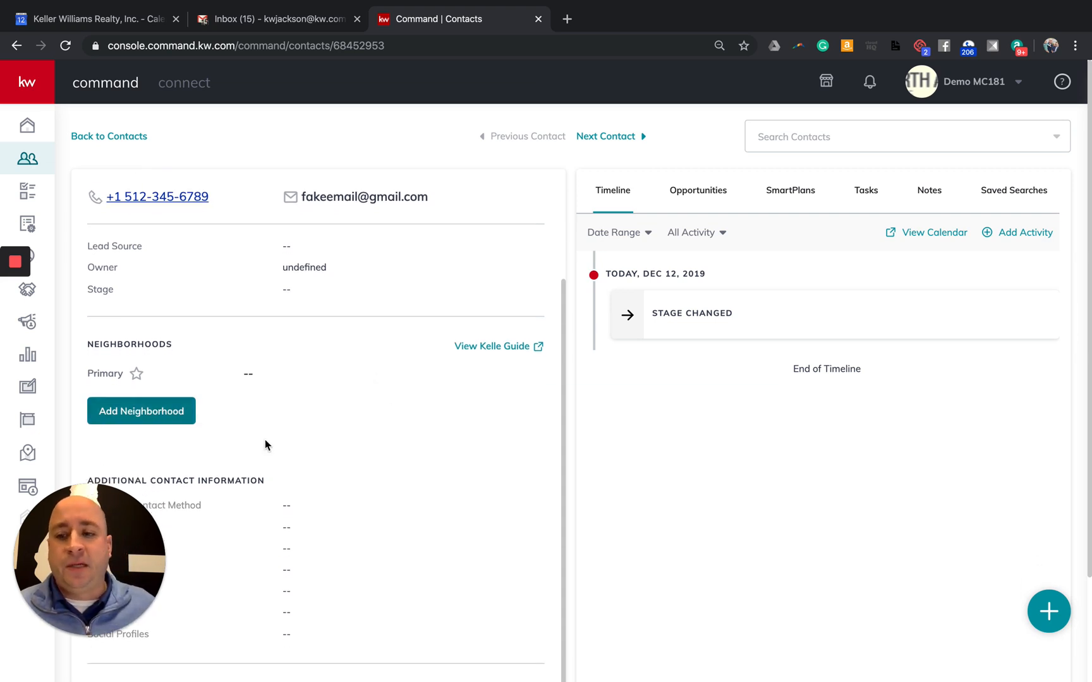
scroll(288, 436, "up", 4)
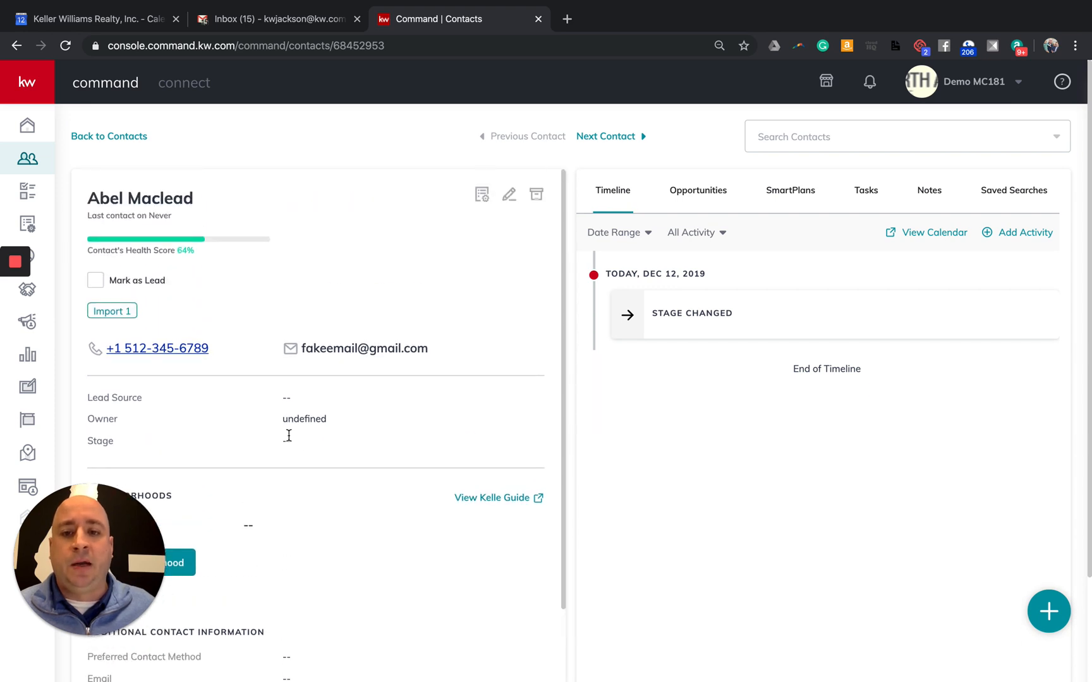
left_click(509, 192)
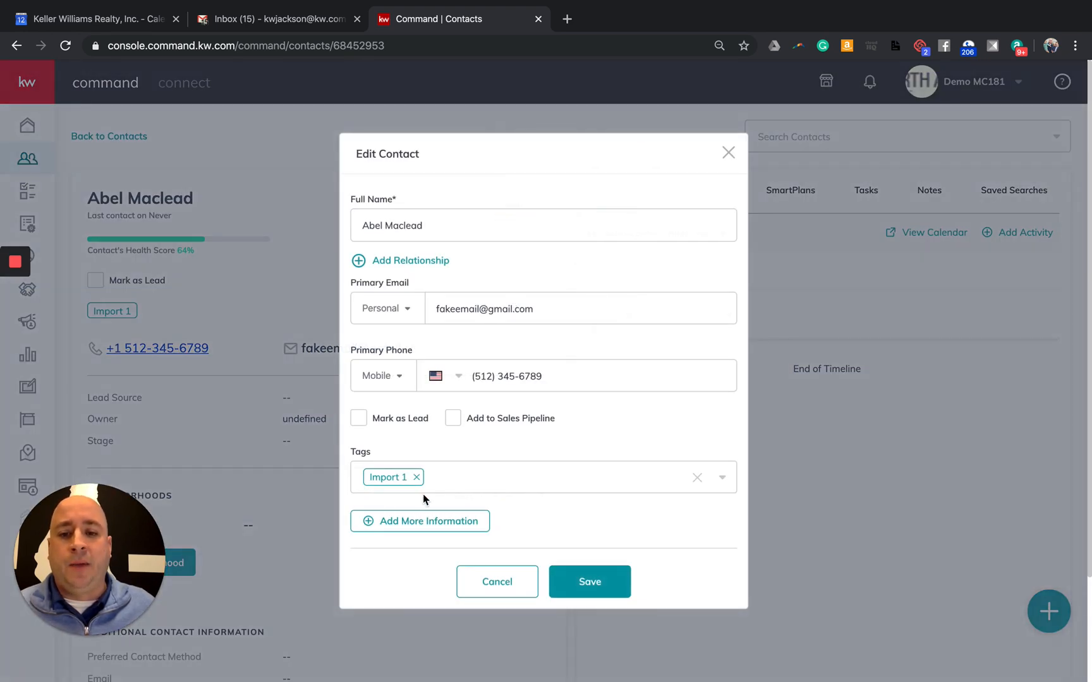
left_click(432, 523)
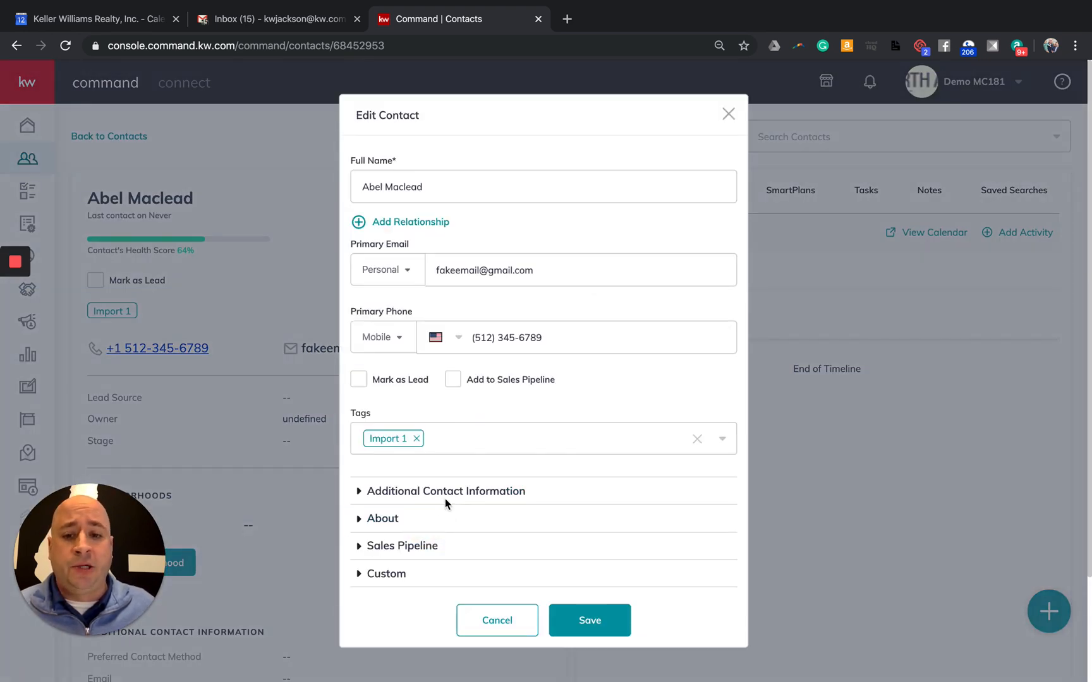
left_click(409, 494)
scroll(427, 505, "down", 1)
scroll(427, 505, "down", 4)
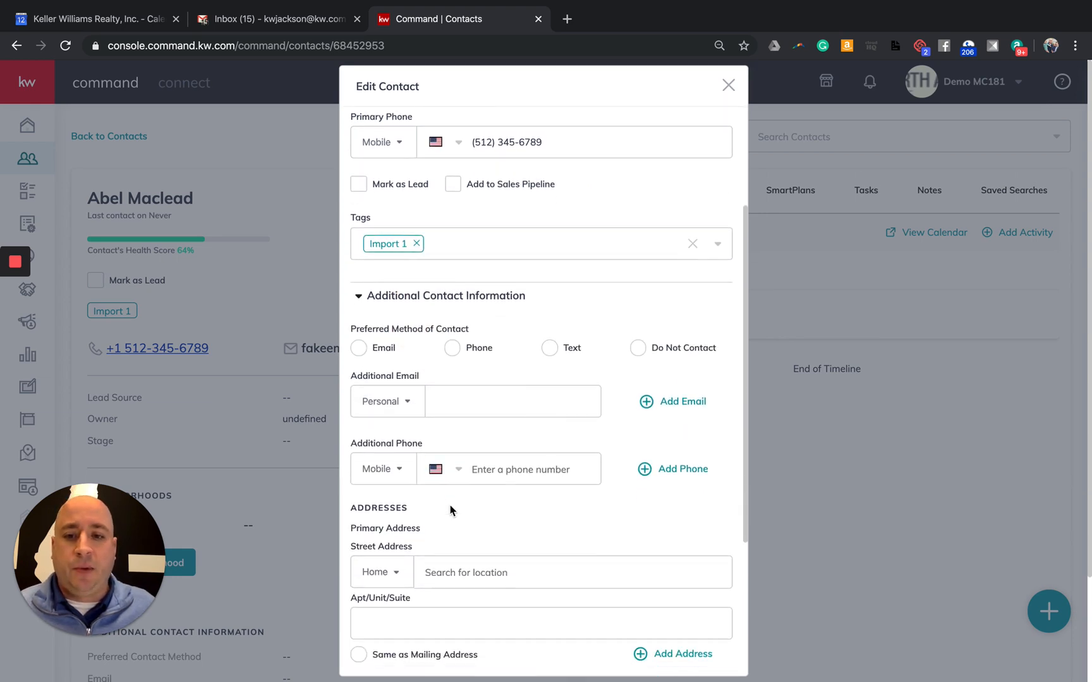
left_click(474, 465)
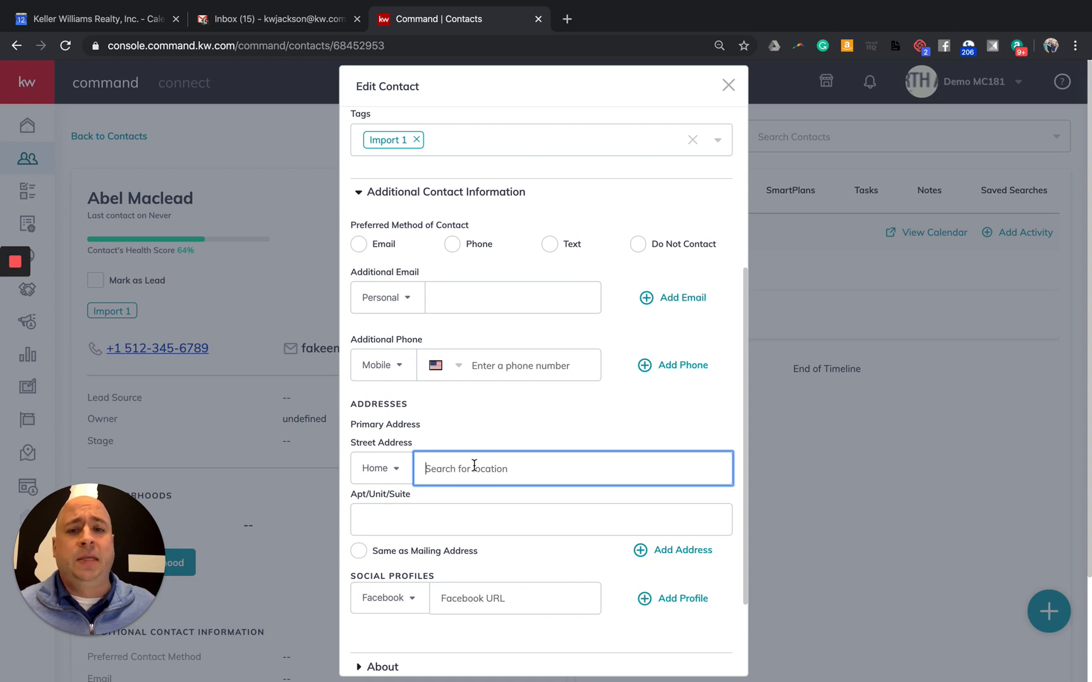
left_click(725, 86)
Search for and add Breckenridge (Alpharetta, GA) as the contact's neighborhood
scroll(341, 367, "down", 4)
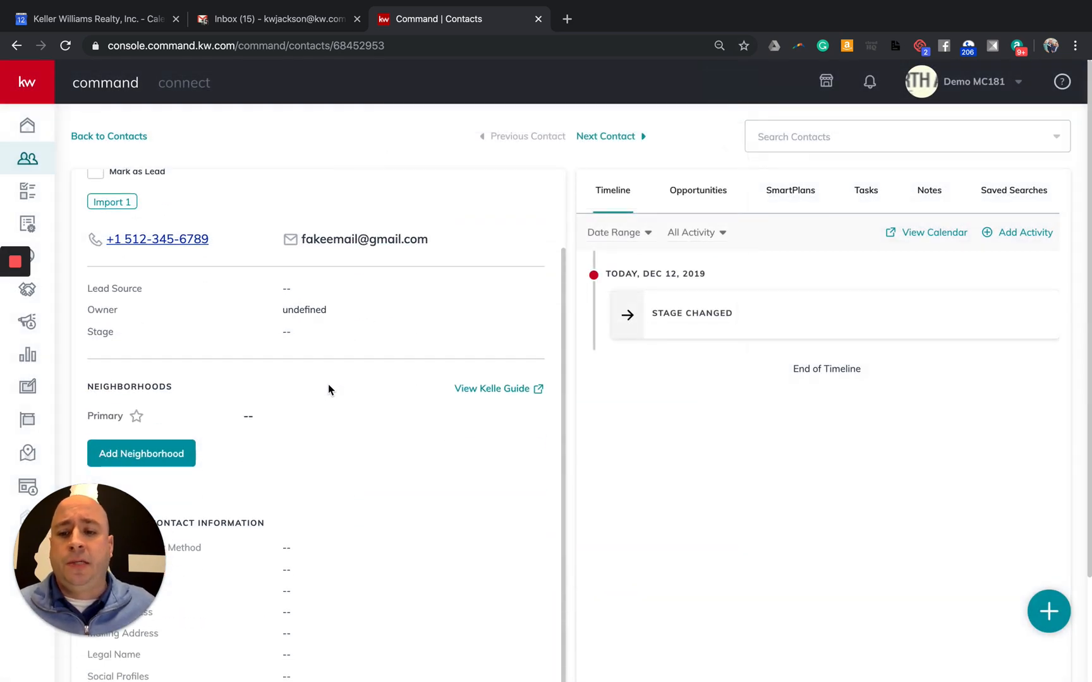
left_click(146, 345)
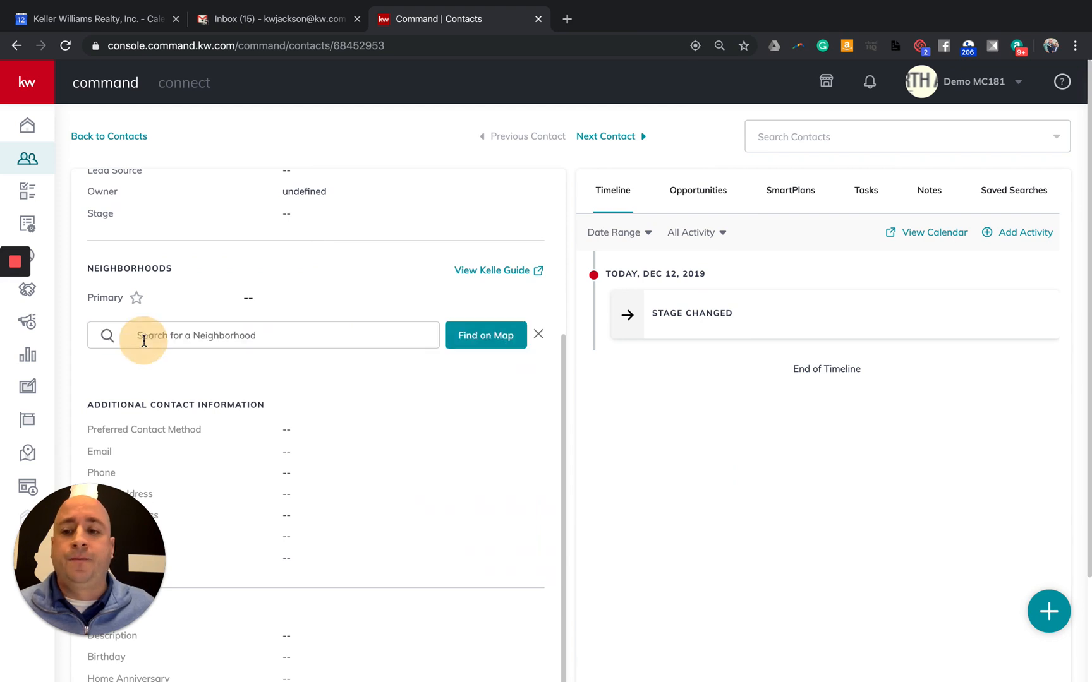
left_click(234, 337)
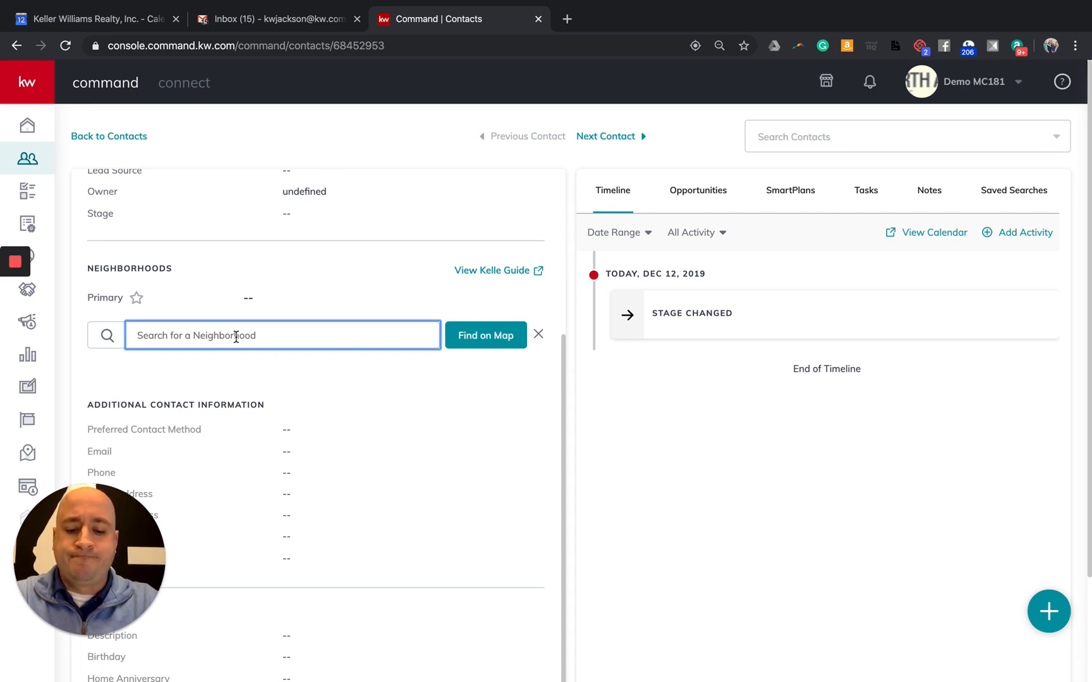
type("Br")
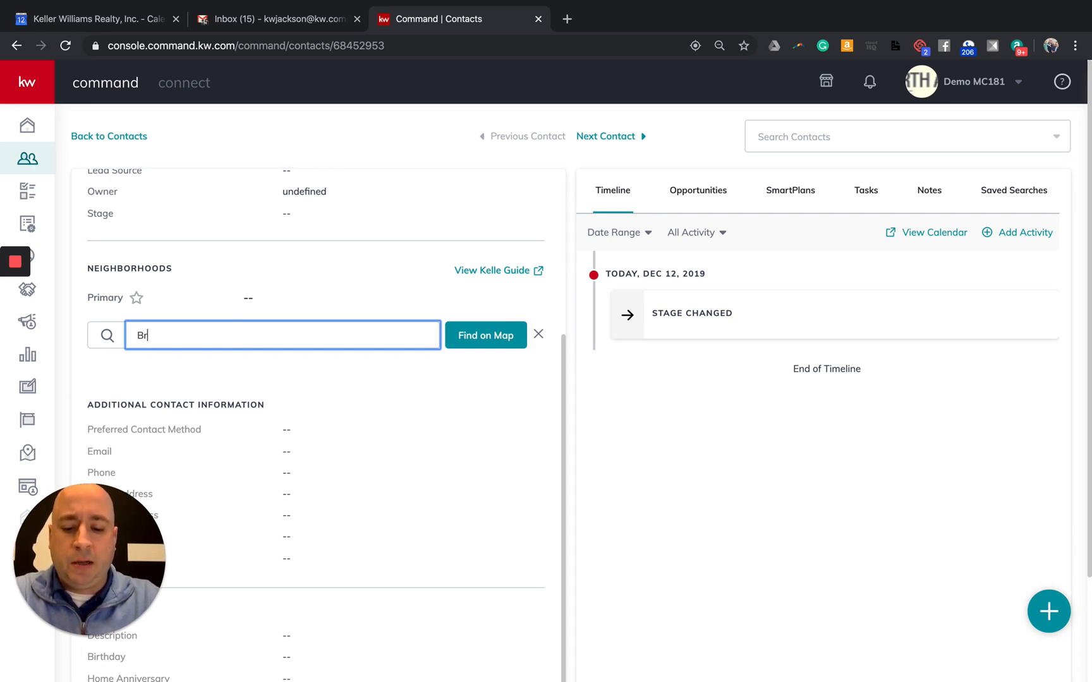
type("eckin")
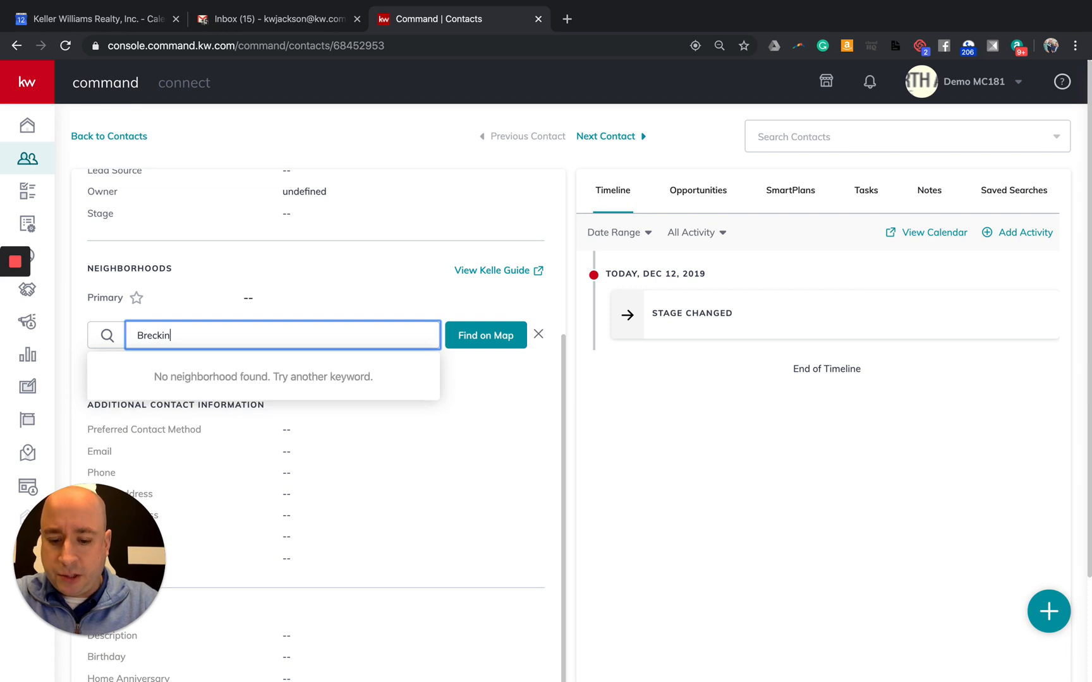
type("g")
key("BackSpace")
key("BackSpace")
key("BackSpace")
type("en")
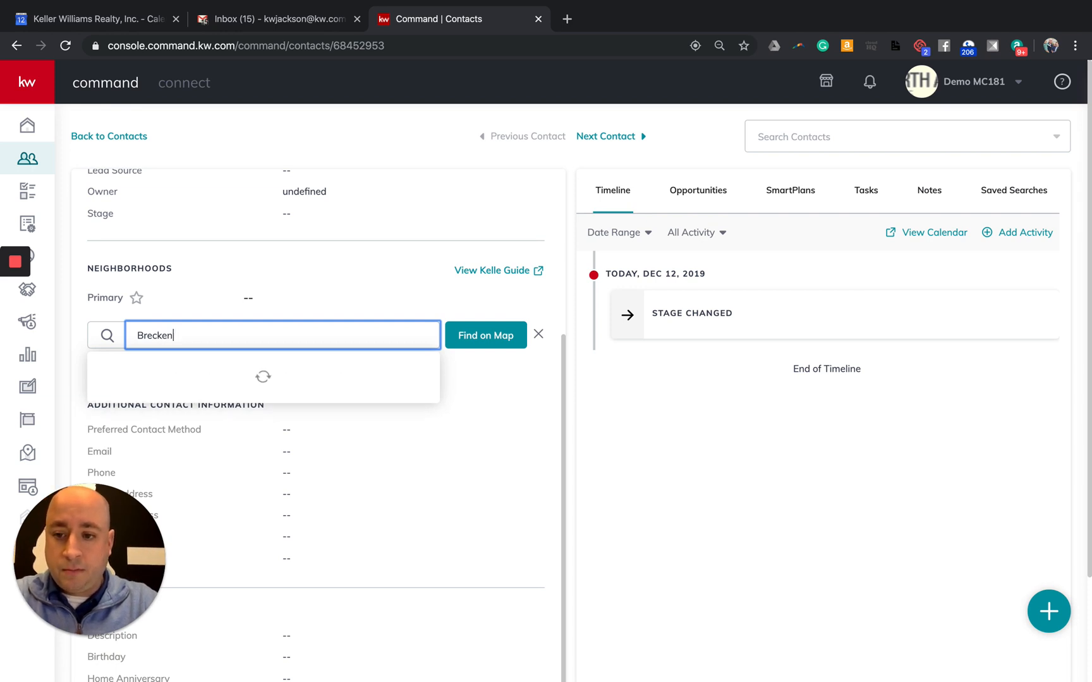
type("ridge")
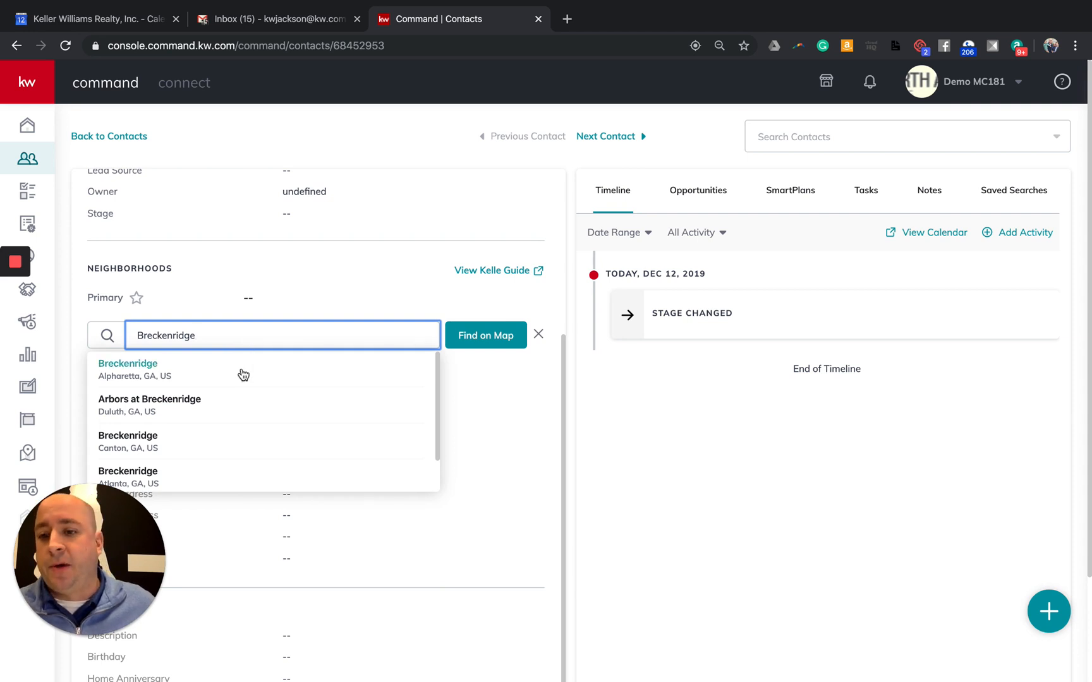
left_click(134, 377)
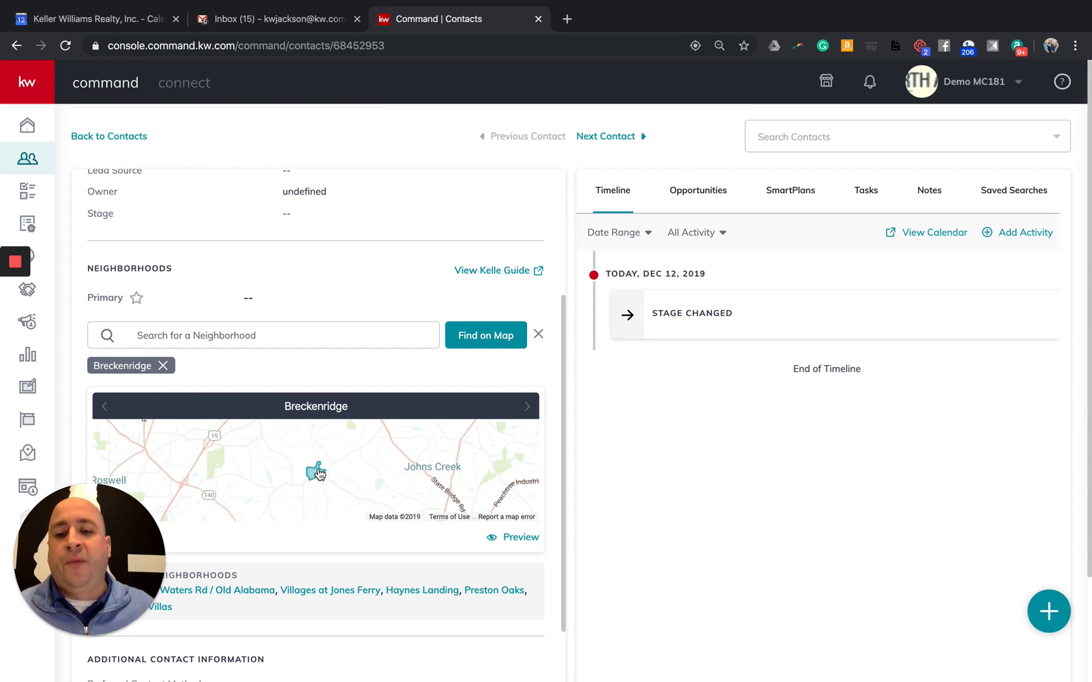
Add the suggested neighborhoods Madison Park and Villages at Jones Ferry to the contact
scroll(319, 472, "down", 3)
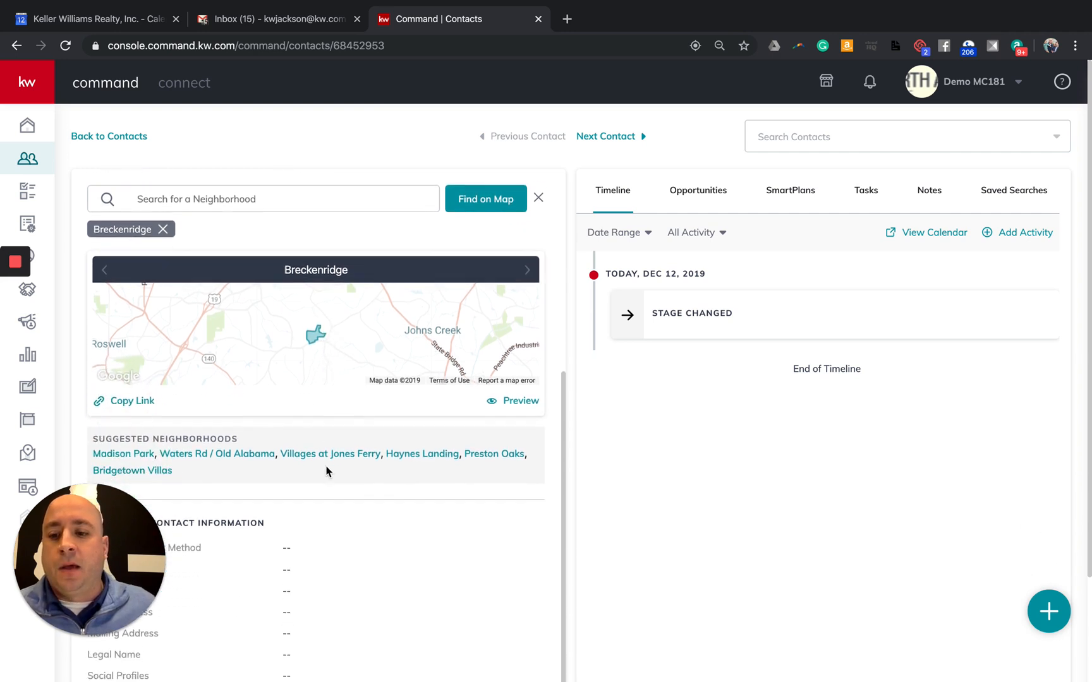
scroll(325, 470, "down", 1)
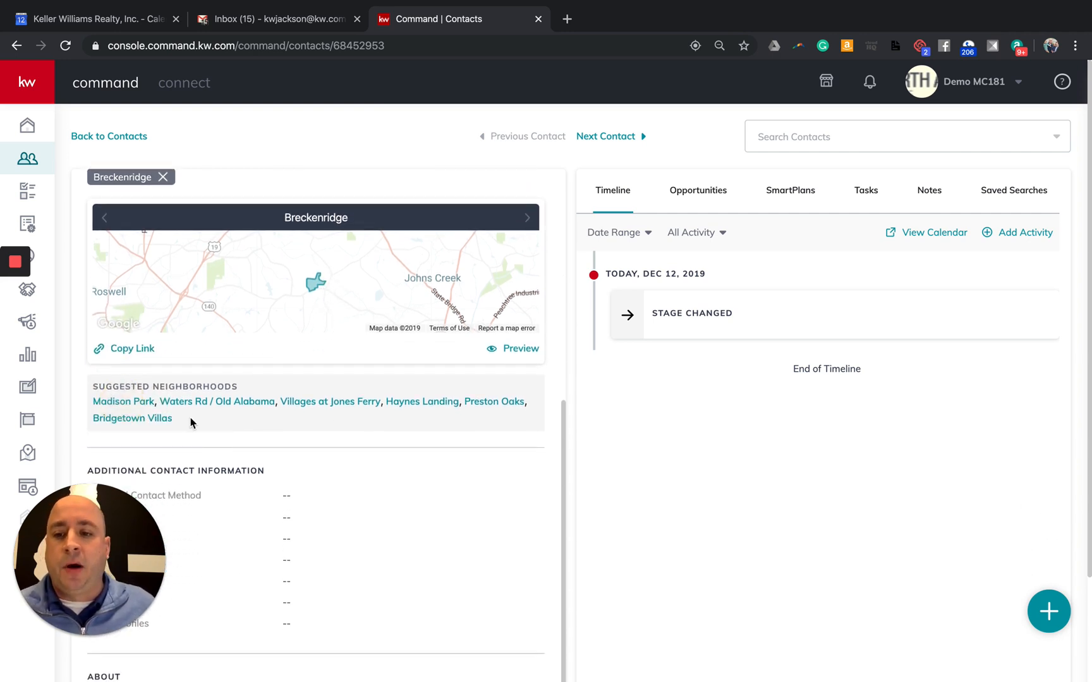
left_click(124, 401)
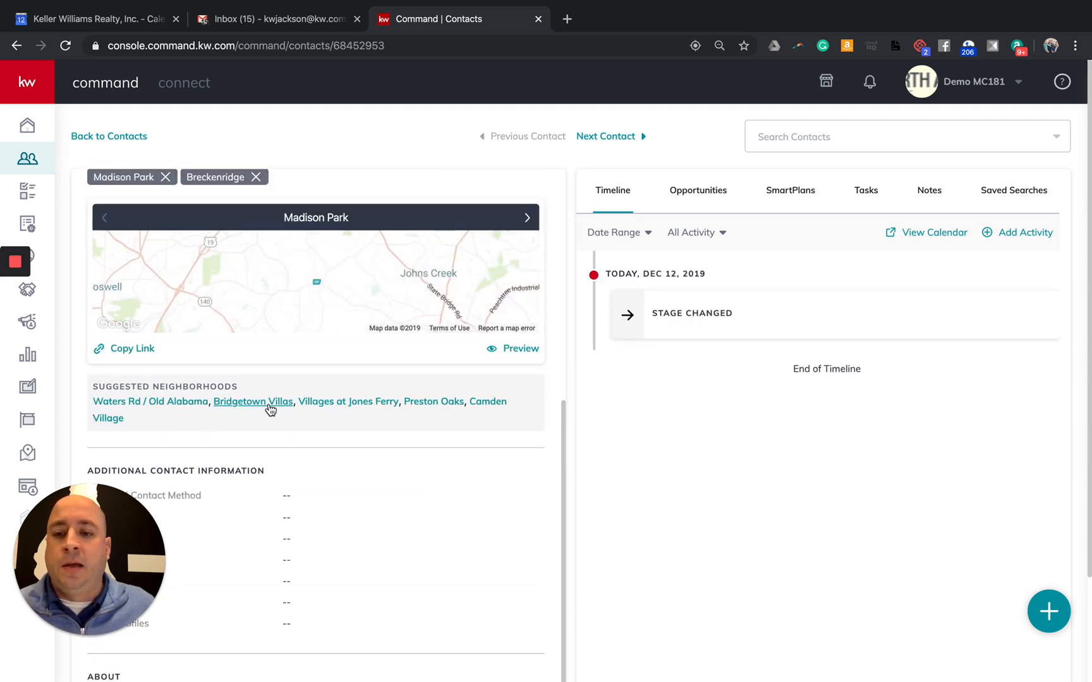
left_click(324, 403)
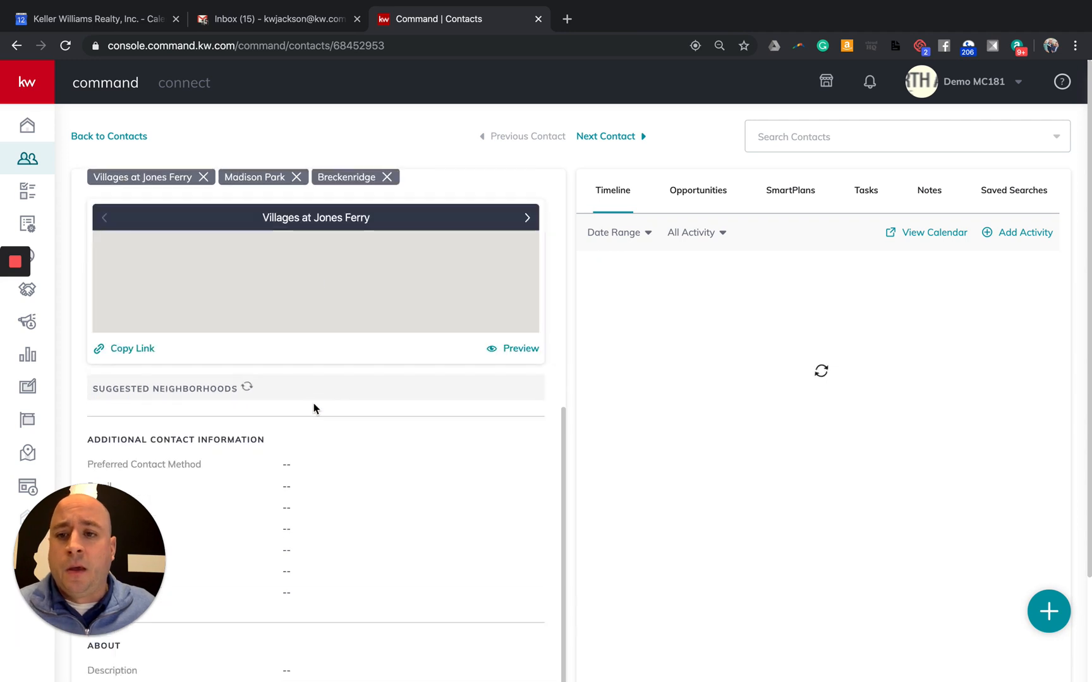
scroll(328, 405, "up", 2)
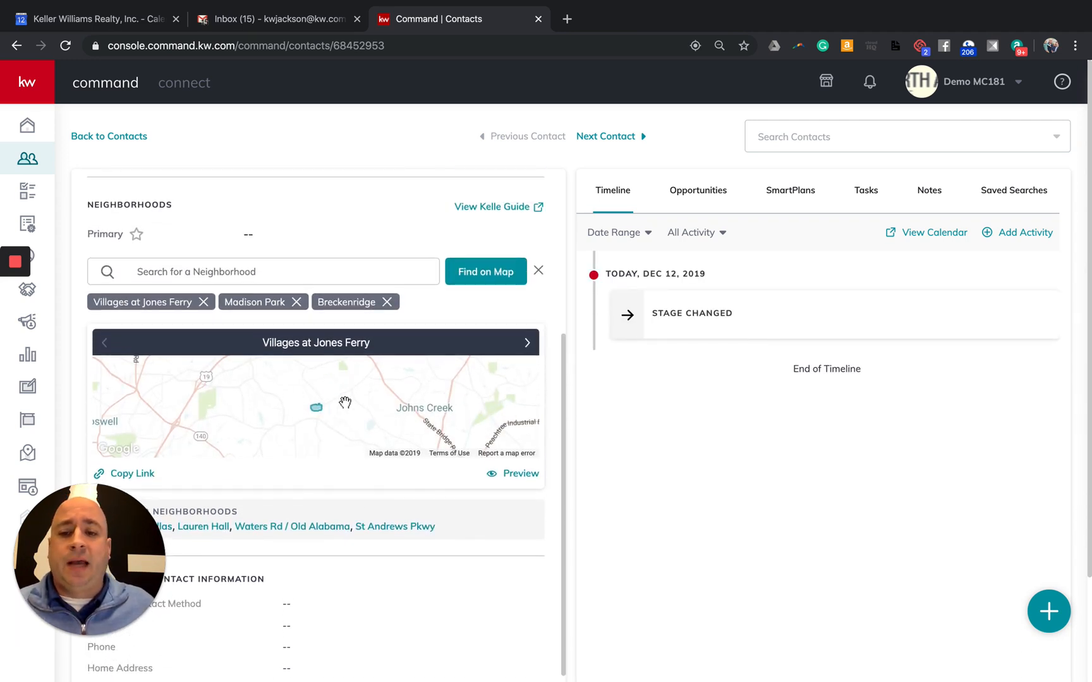
Open the Find on Map neighborhood picker and pan toward the Atlanta area
left_click(501, 270)
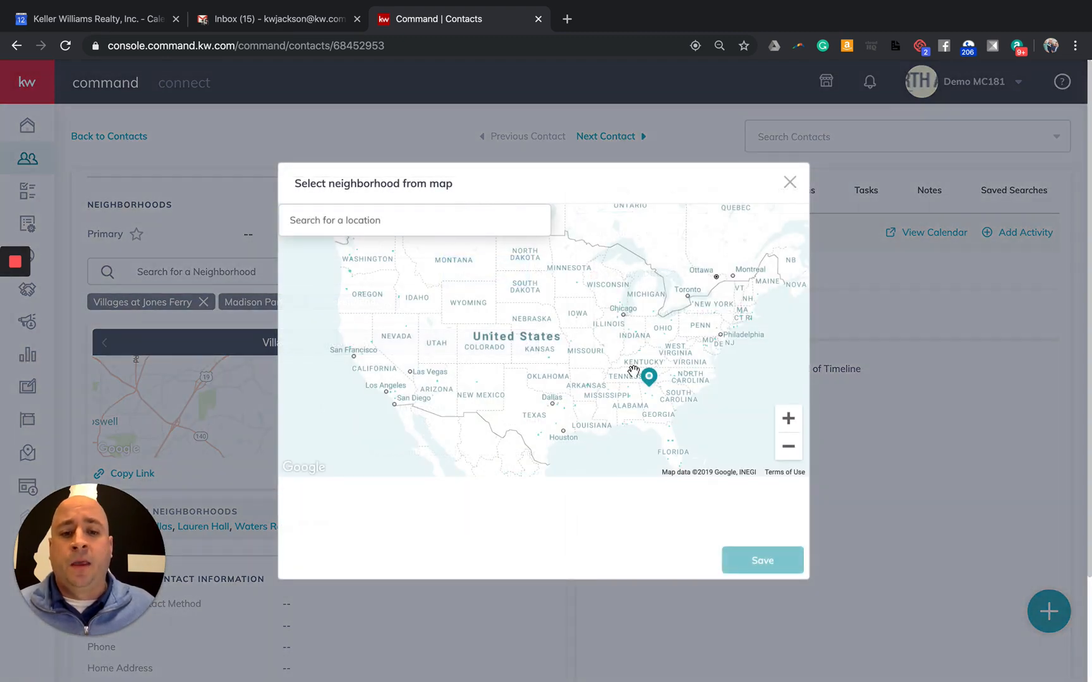
left_click(788, 424)
left_click(788, 425)
left_click(788, 424)
left_click_drag(623, 392, 373, 318)
left_click_drag(670, 414, 466, 341)
left_click_drag(575, 378, 565, 376)
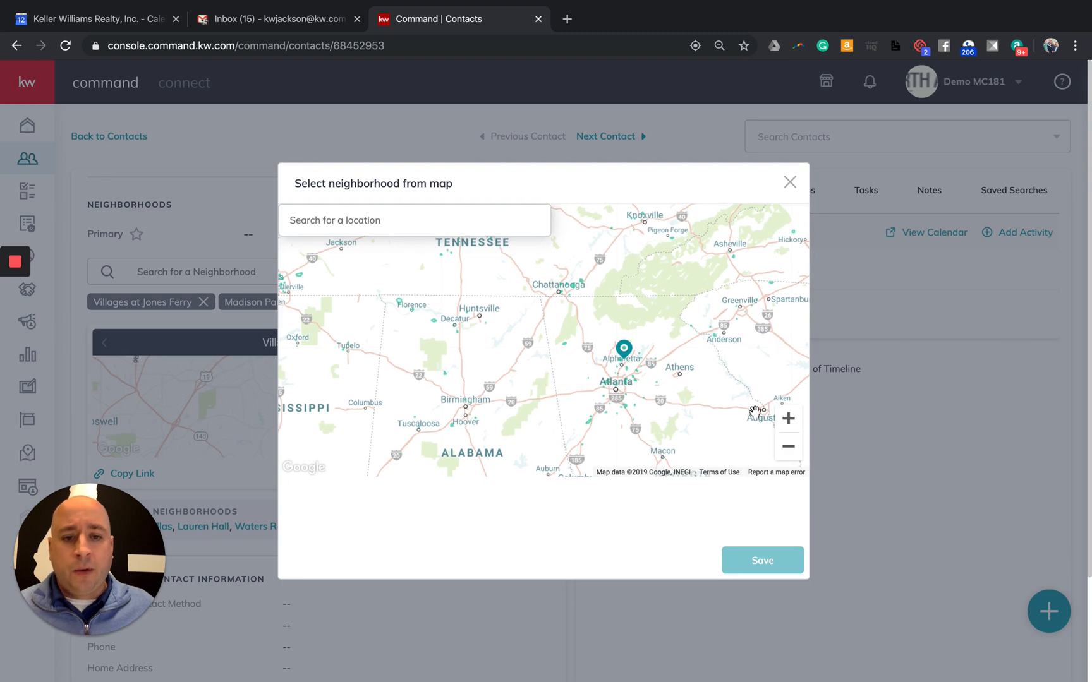
Zoom in and centre the map on Alpharetta near Milton to show neighborhood outlines
left_click(789, 419)
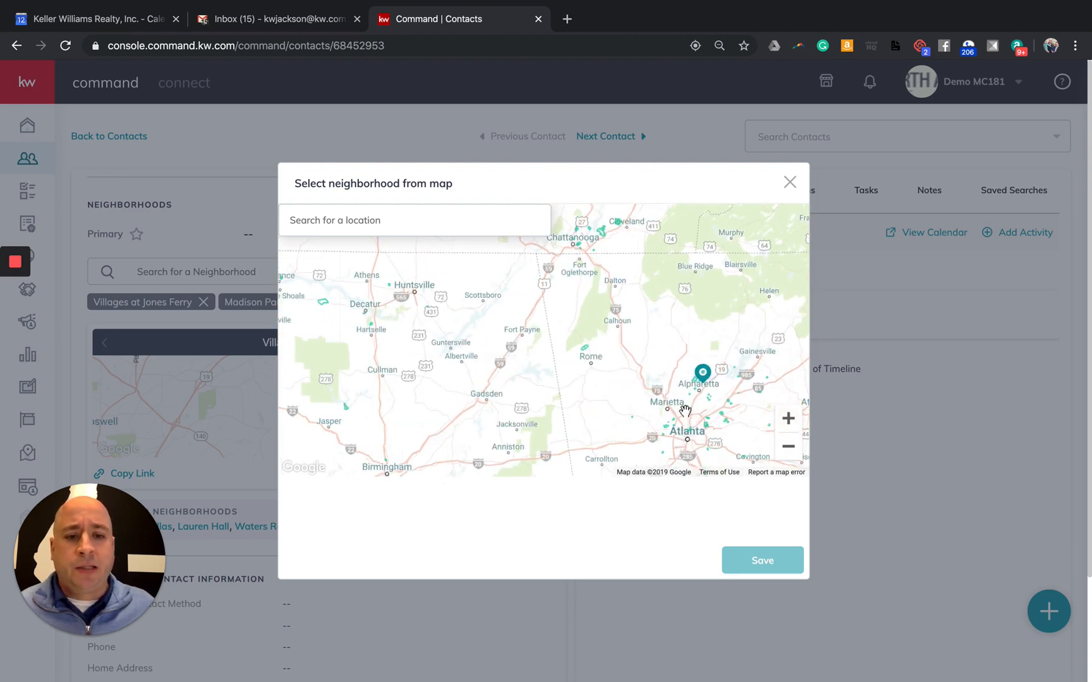
left_click_drag(588, 399, 538, 403)
left_click(788, 419)
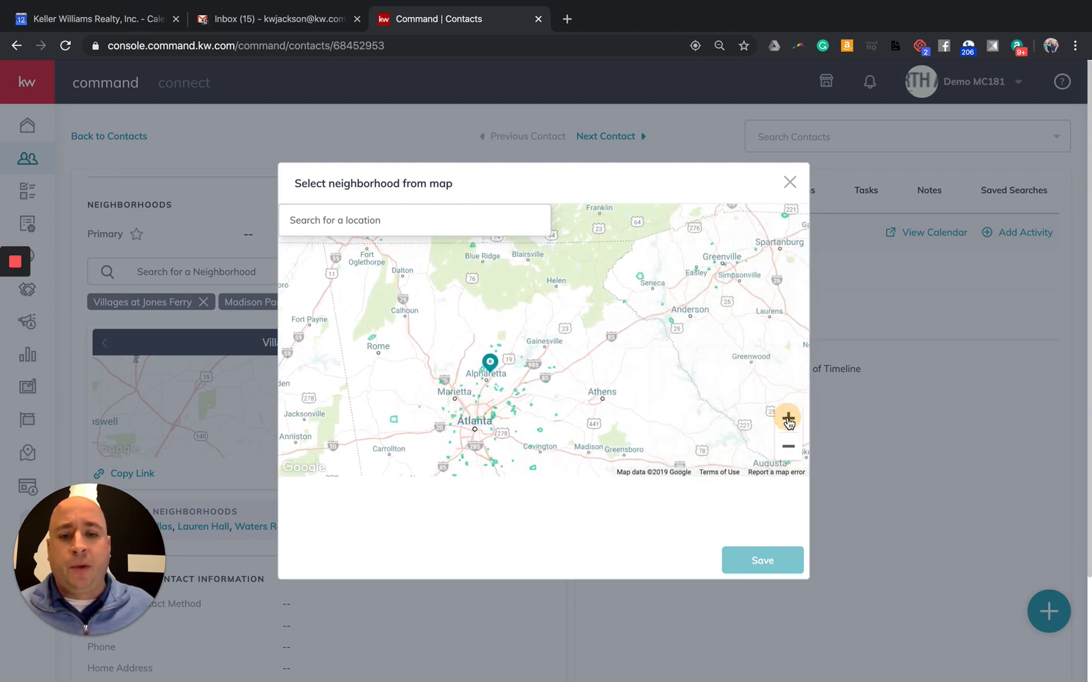
left_click(789, 421)
left_click_drag(509, 389, 623, 336)
left_click_drag(557, 375, 578, 355)
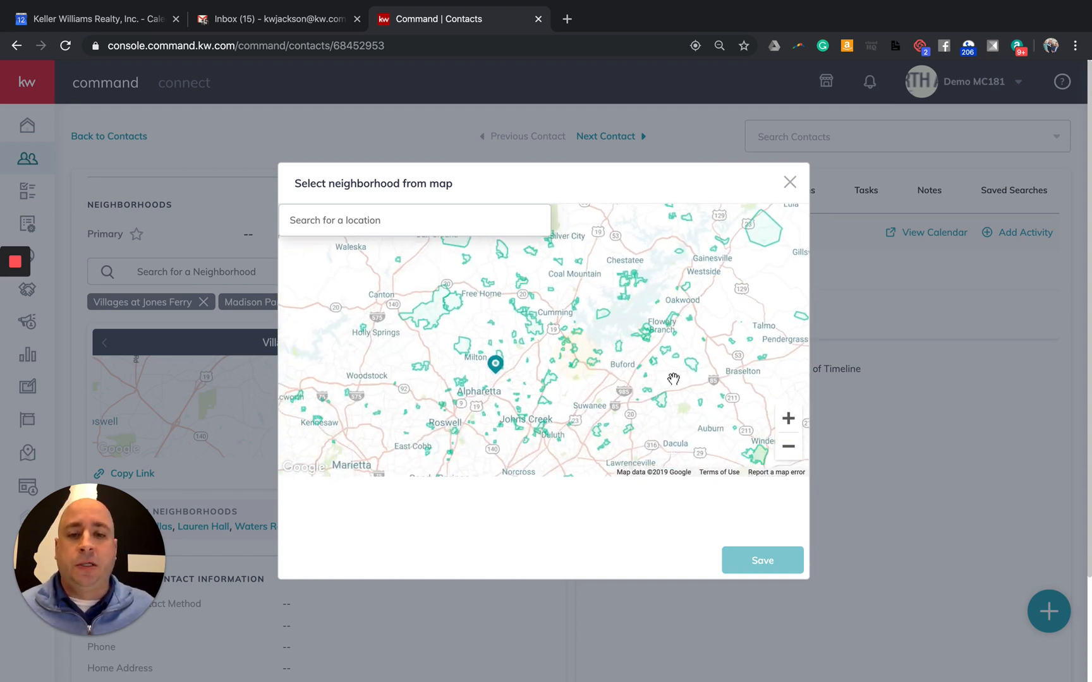
left_click(787, 419)
left_click(787, 419)
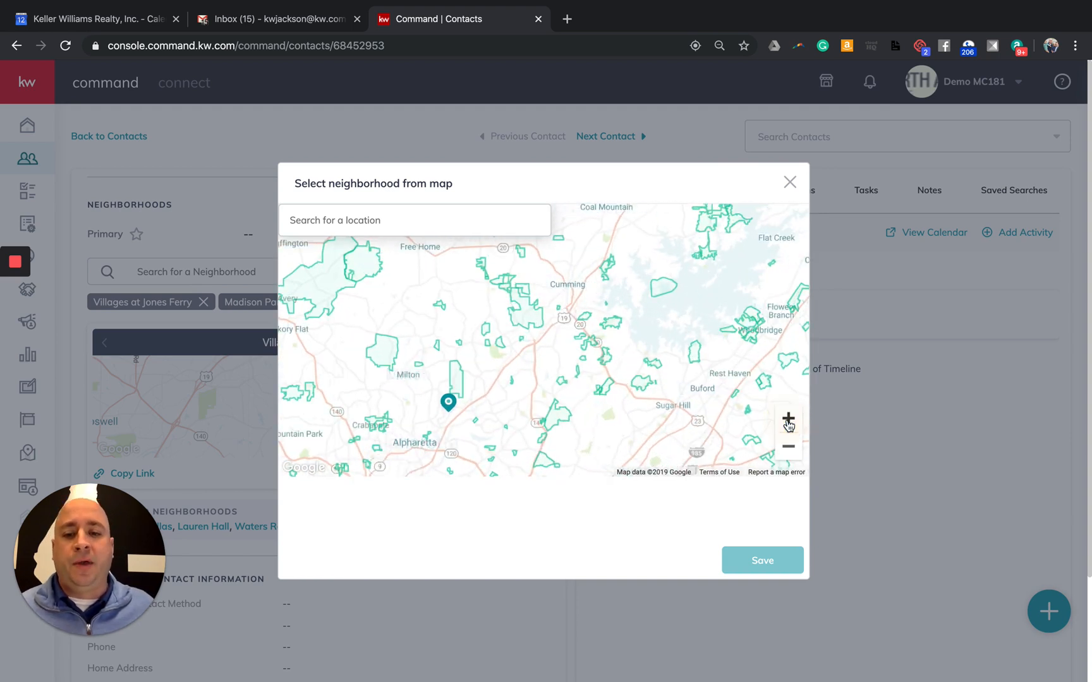
left_click_drag(489, 360, 505, 328)
left_click_drag(496, 371, 516, 347)
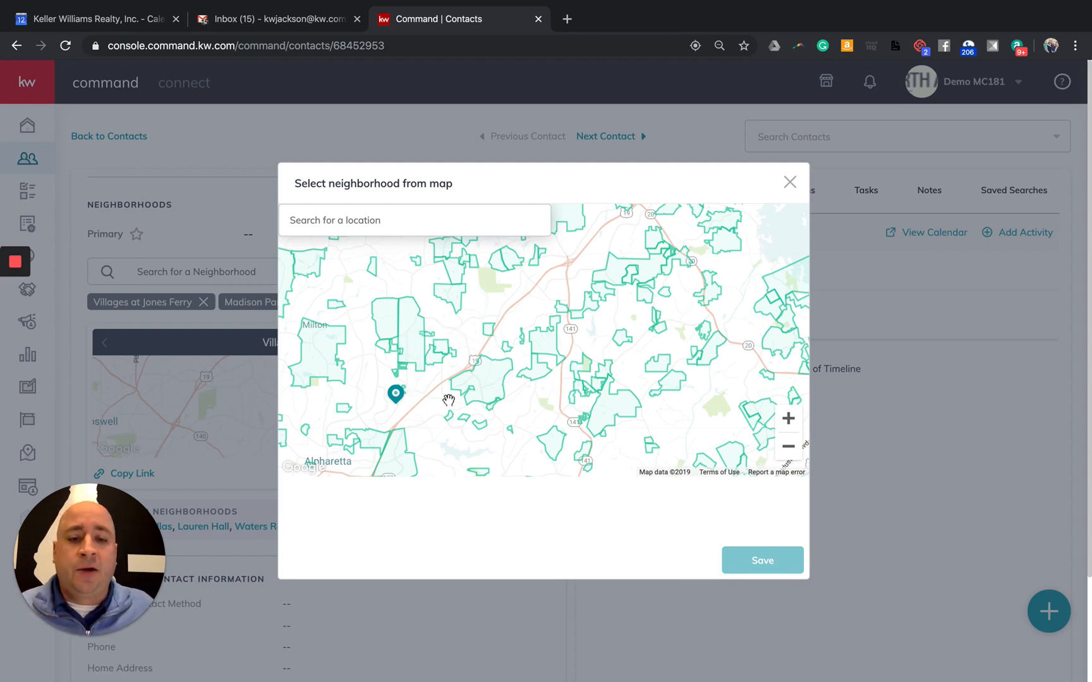
Select White Pines Creek, Haygood and Cypress Court on the map
left_click(410, 352)
left_click(319, 338)
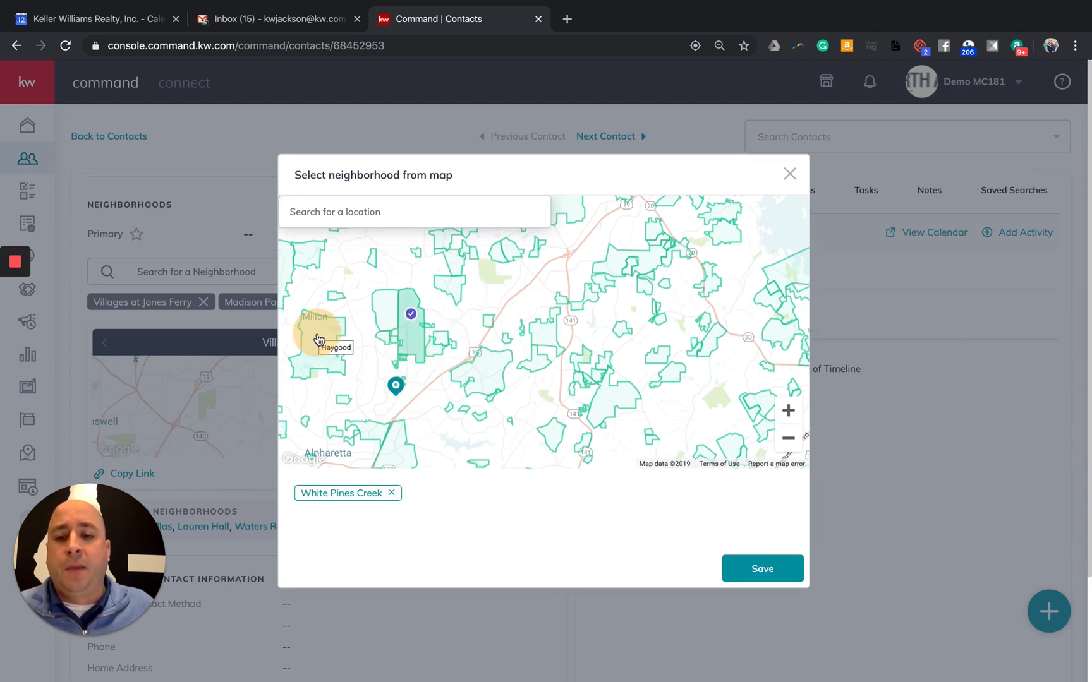
left_click(408, 452)
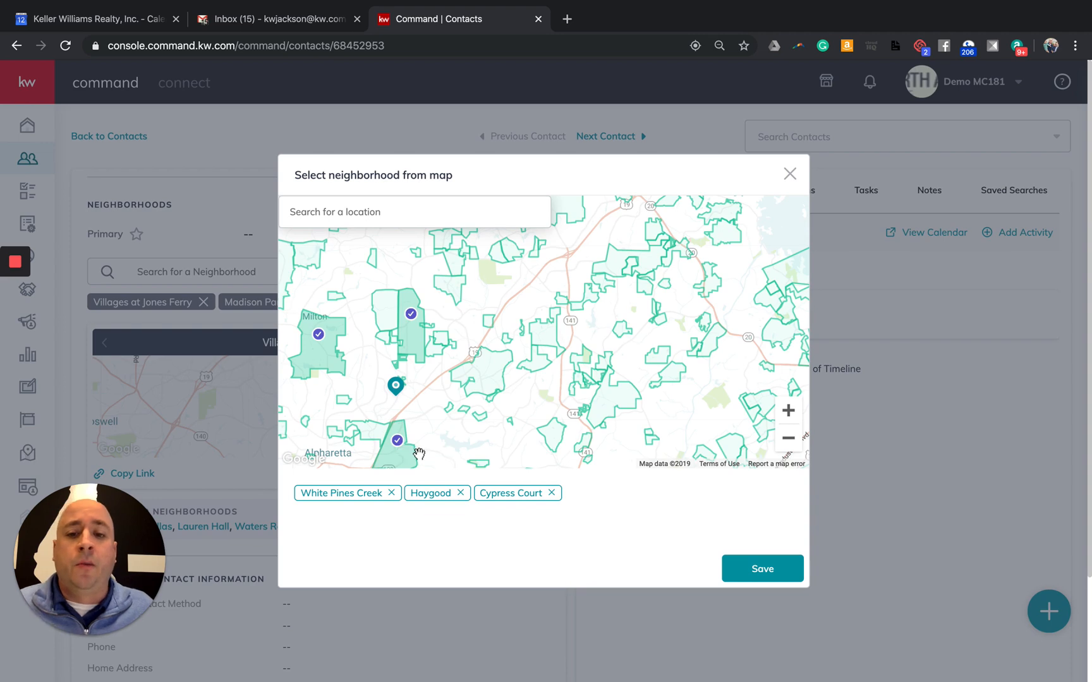
Zoom the map out over Georgia and the Carolinas to the eastern United States
left_click(790, 444)
left_click(791, 444)
left_click(790, 443)
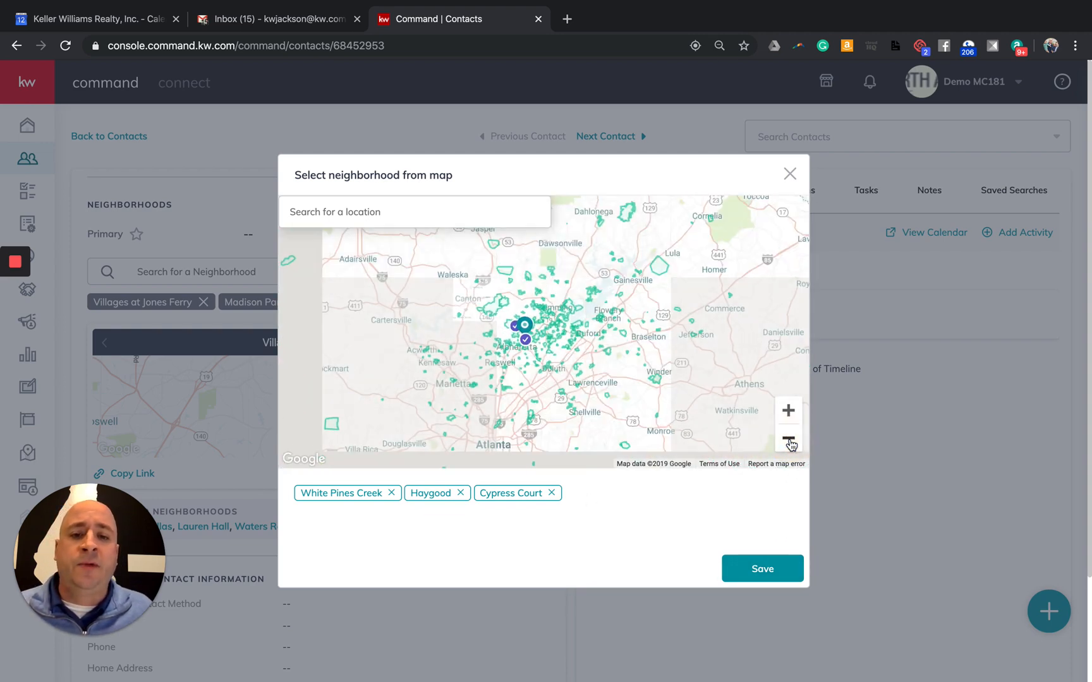
left_click(791, 444)
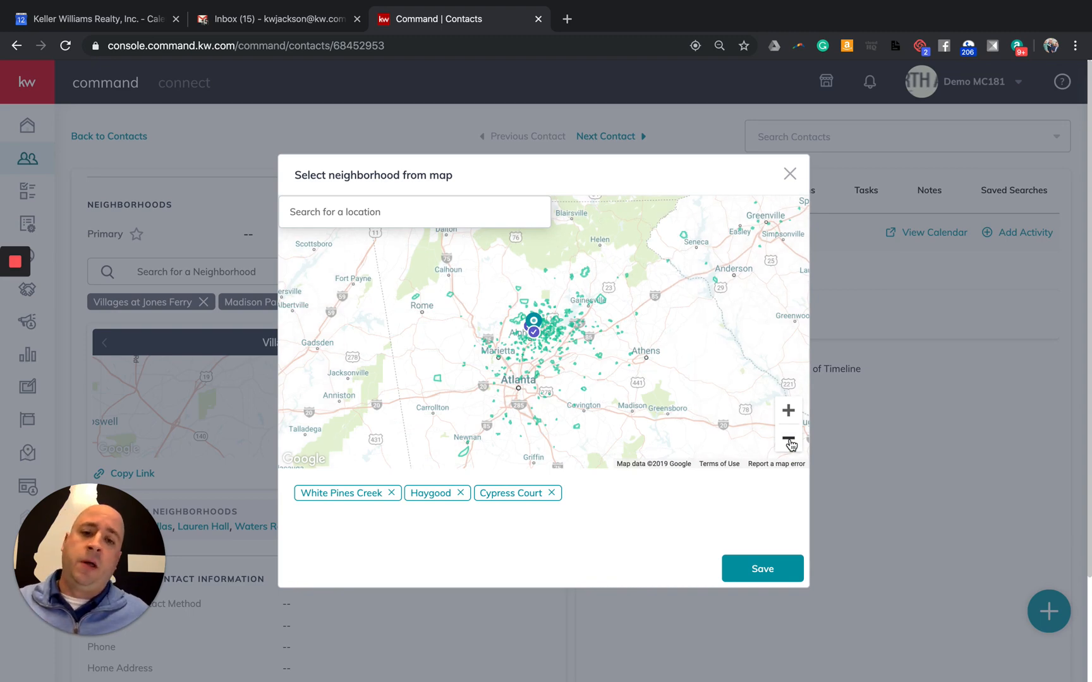
left_click(790, 443)
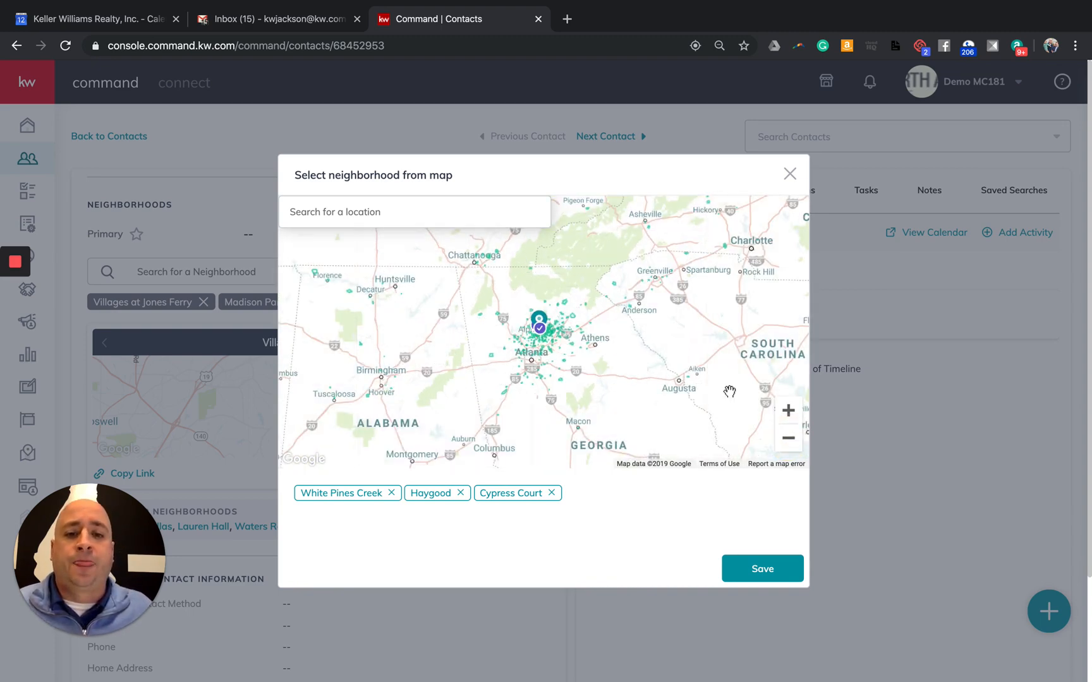
left_click_drag(637, 428, 570, 450)
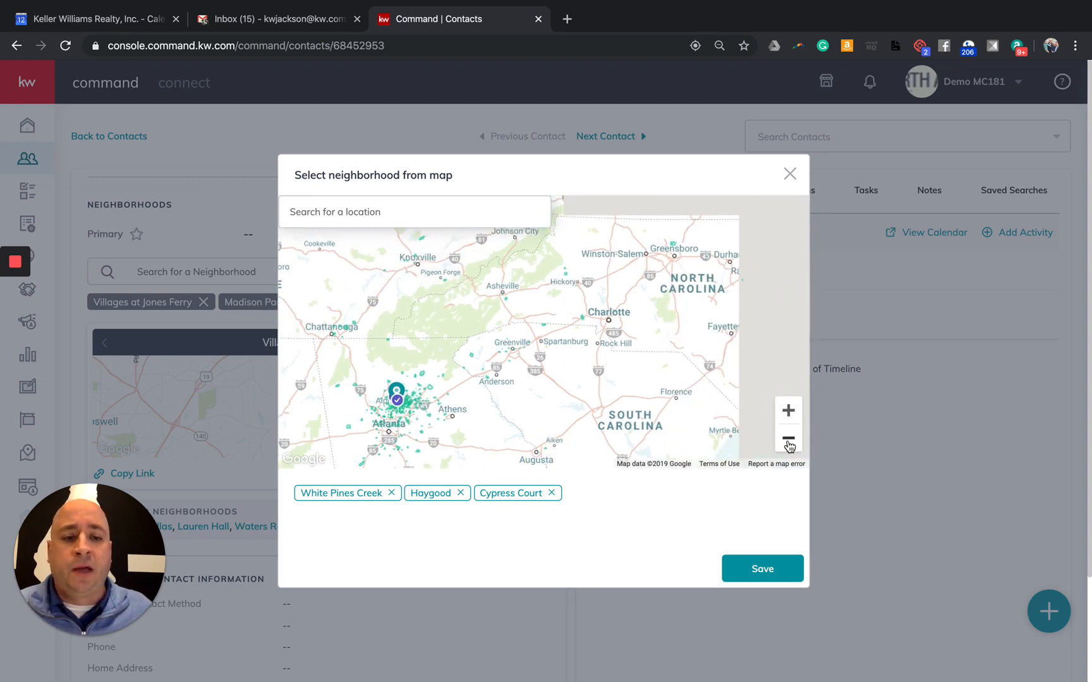
left_click(788, 438)
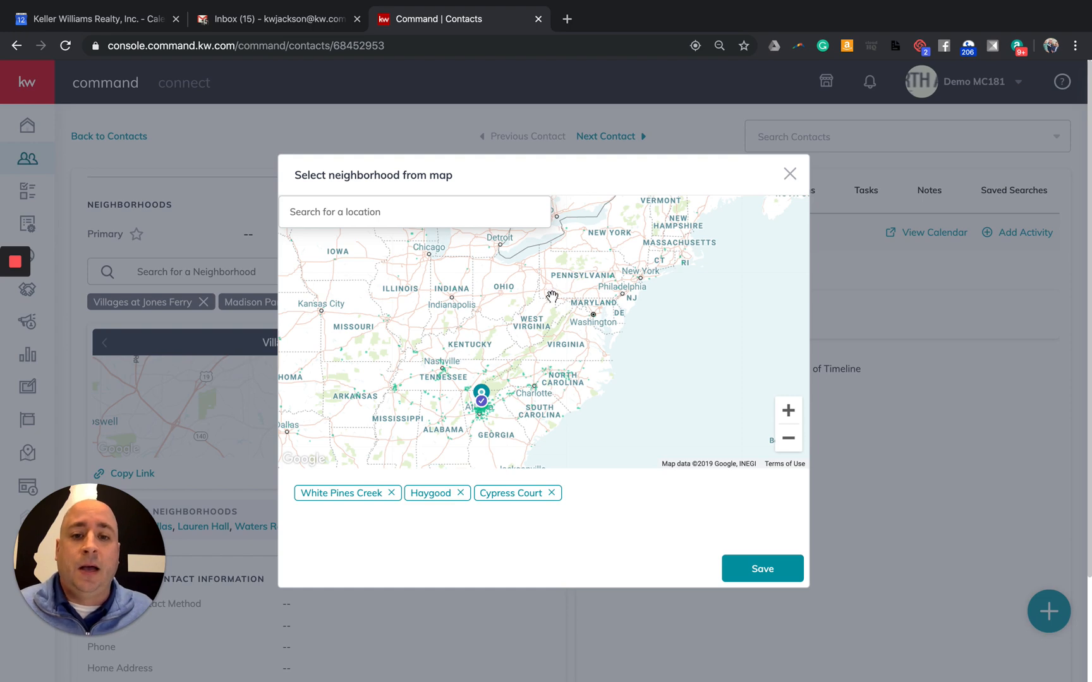
scroll(554, 293, "down", 1)
Zoom and pan the map around West Virginia and Pittsburgh, then back out to the eastern US
left_click(789, 412)
left_click(788, 412)
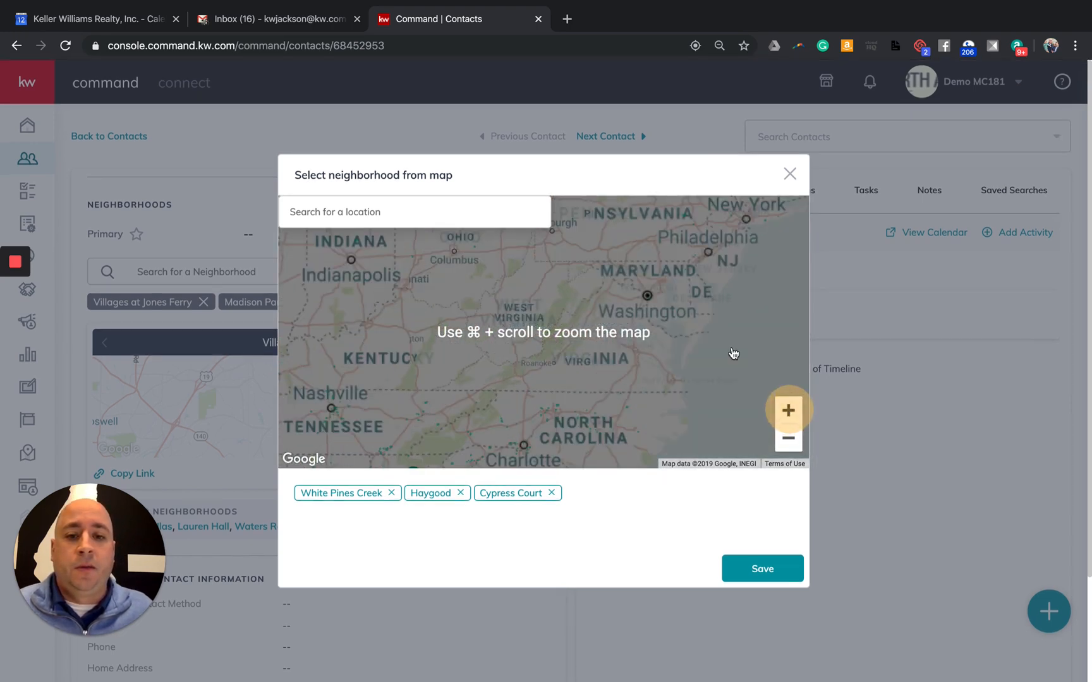
left_click_drag(658, 380, 616, 428)
left_click_drag(646, 285, 605, 404)
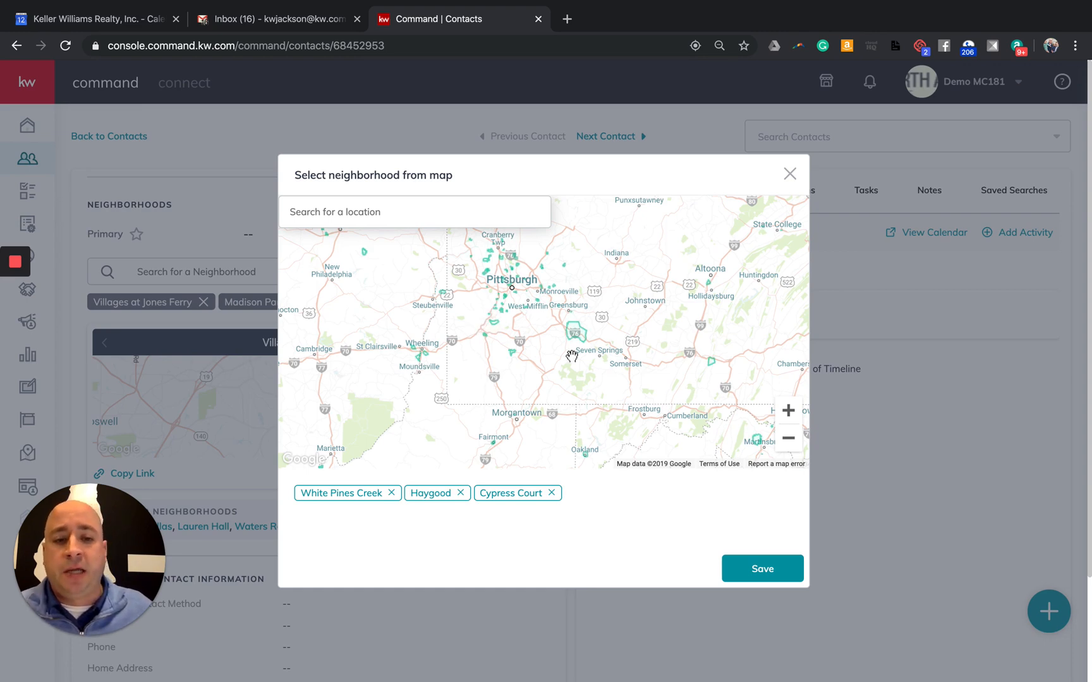
left_click(788, 438)
left_click(788, 438)
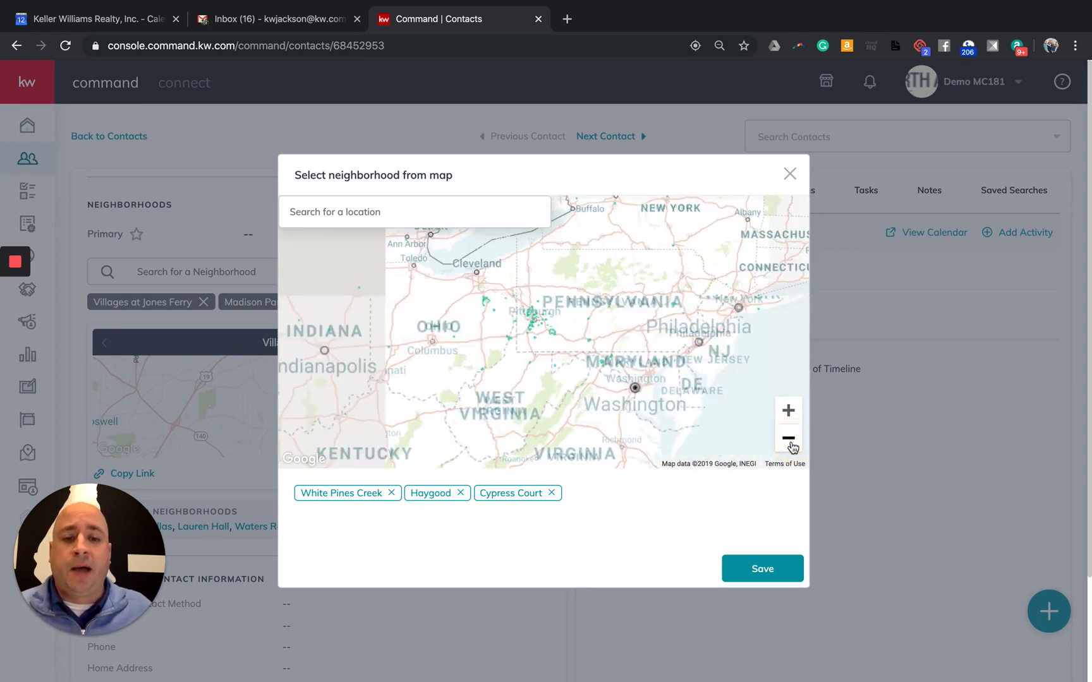
left_click(788, 438)
scroll(558, 404, "down", 4)
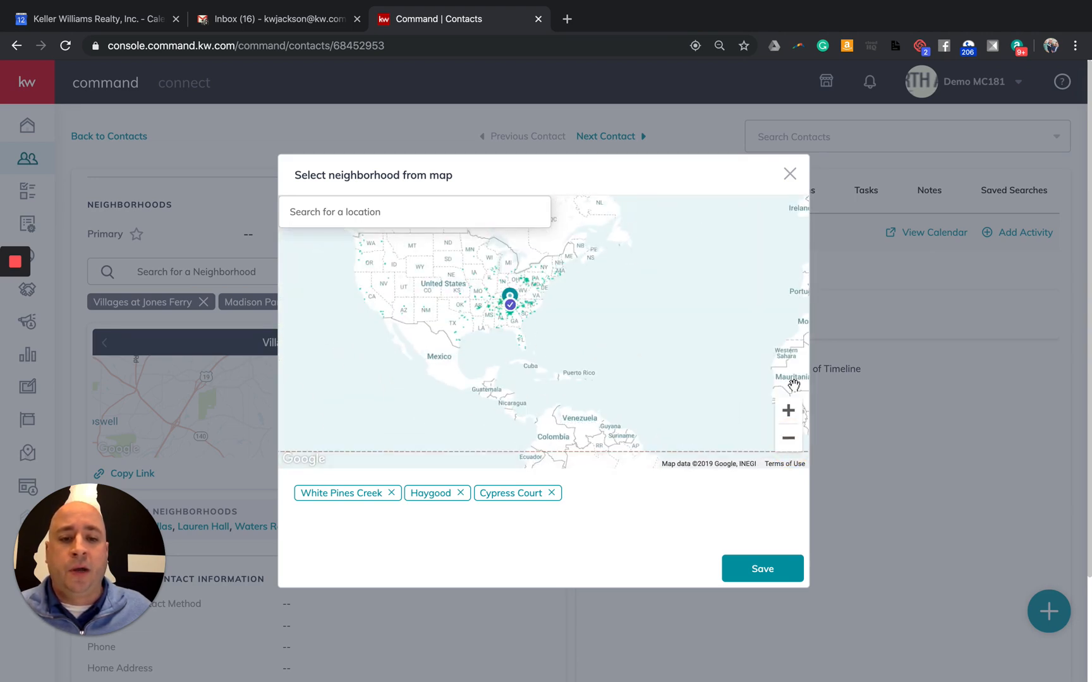
Re-centre the map on the Atlanta pin and save the three picked neighborhoods
left_click(790, 409)
left_click(793, 410)
left_click_drag(494, 321, 603, 406)
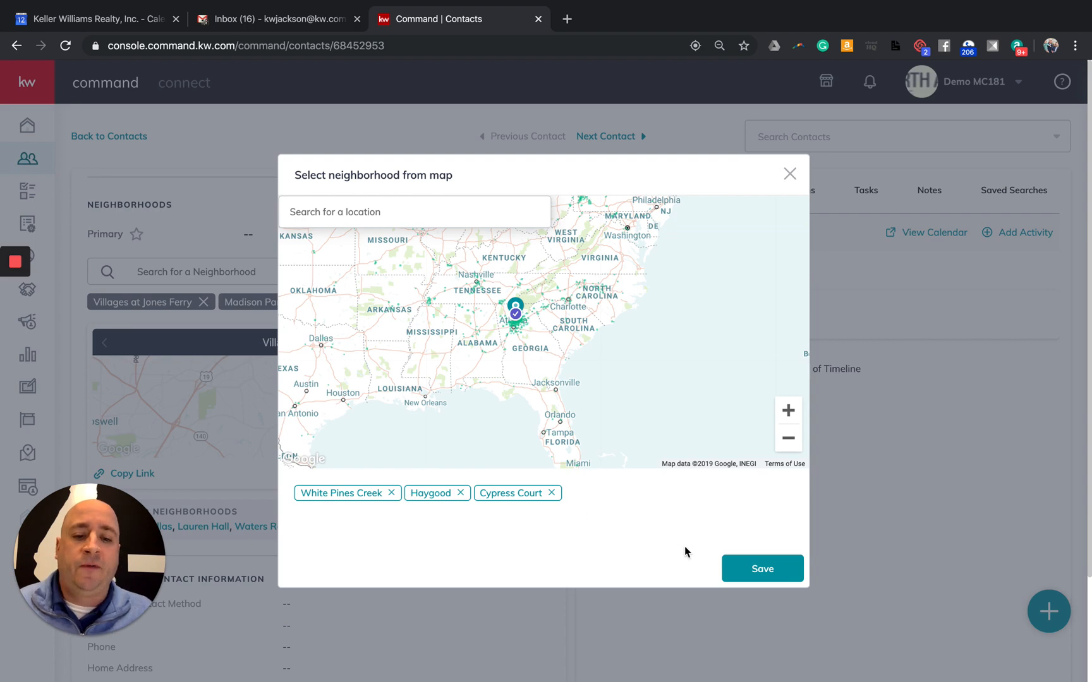
left_click(763, 568)
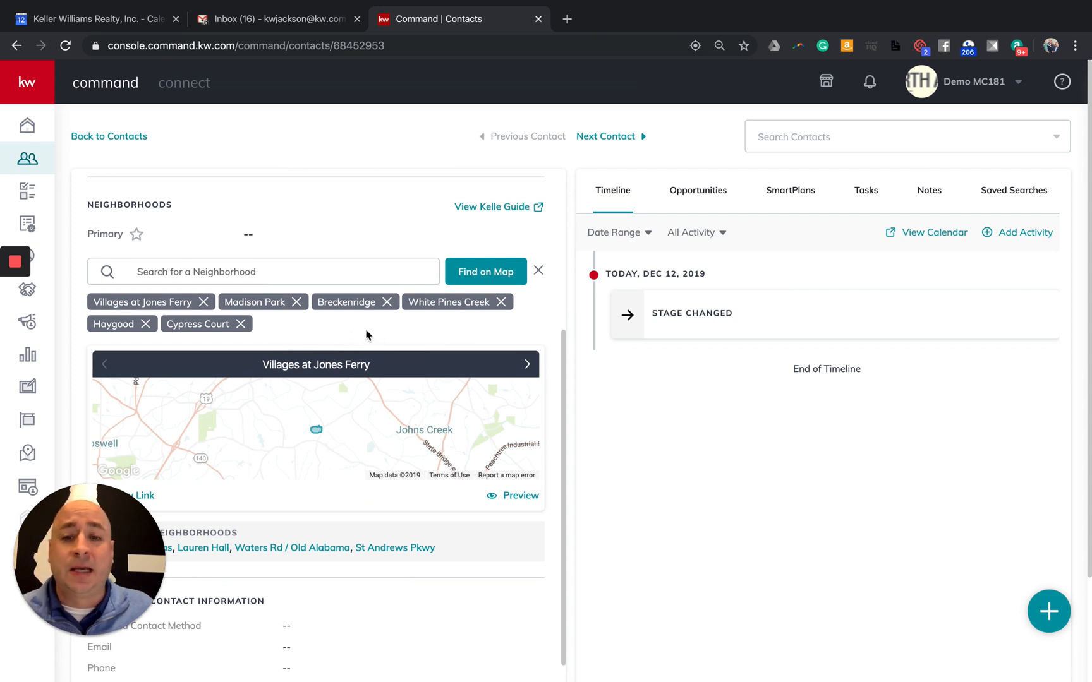
Remove White Pines Creek and Breckenridge from the contact's neighborhoods
left_click(500, 302)
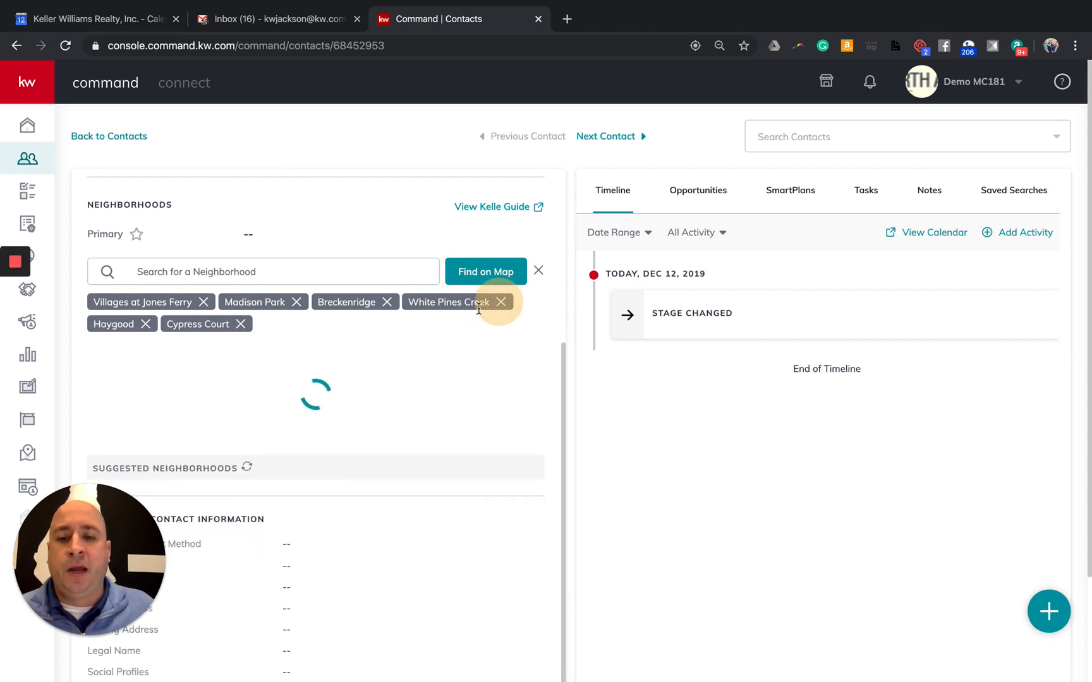
left_click(385, 302)
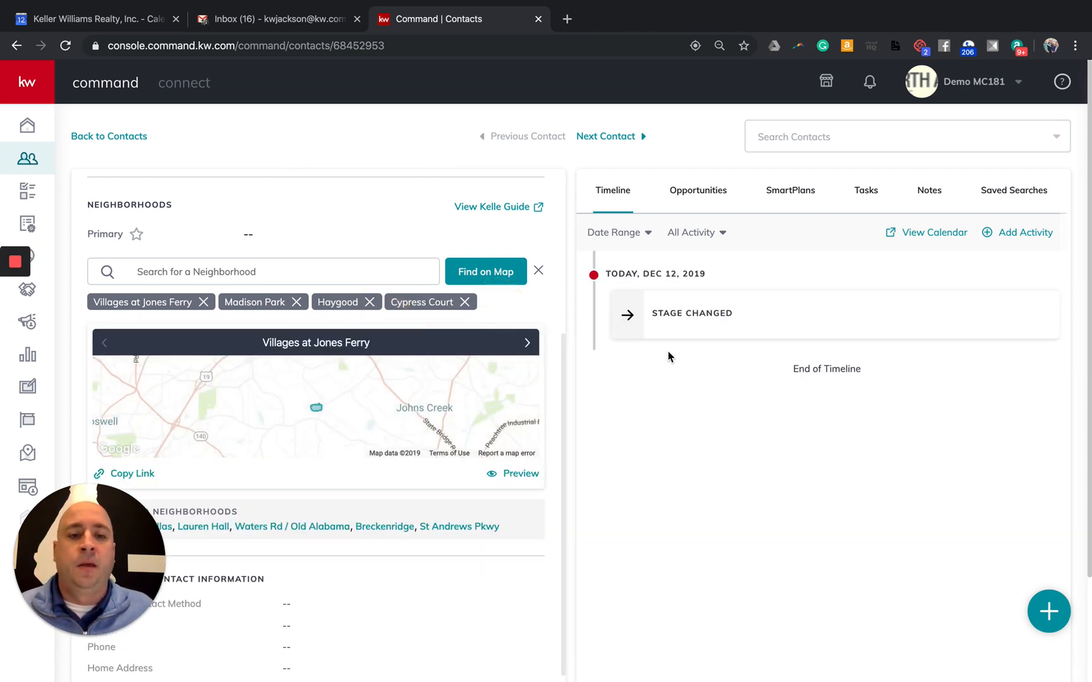
scroll(534, 395, "up", 5)
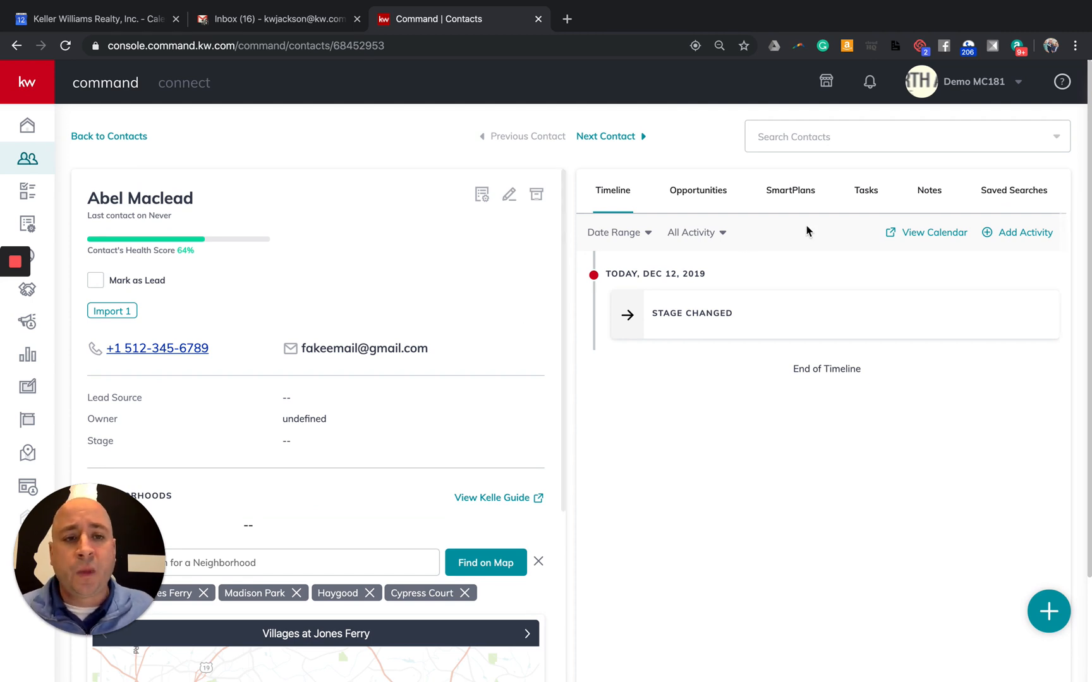
Subscribe the contact to the BWNN plan from My SmartPlans, active as of 12/12/2019
left_click(783, 198)
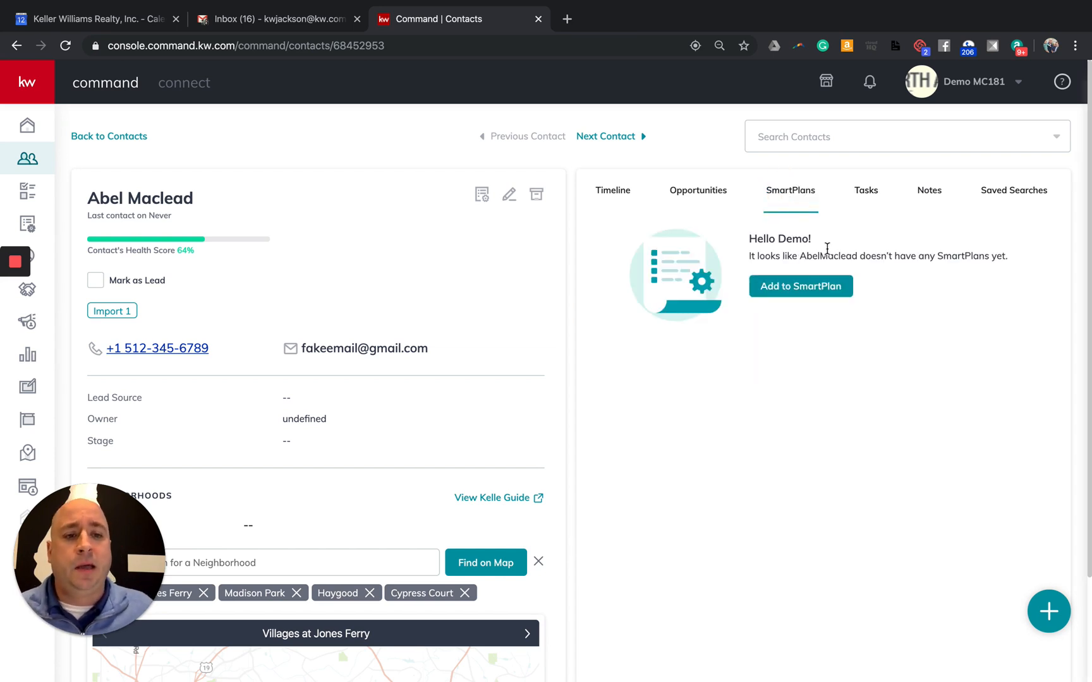
left_click(795, 289)
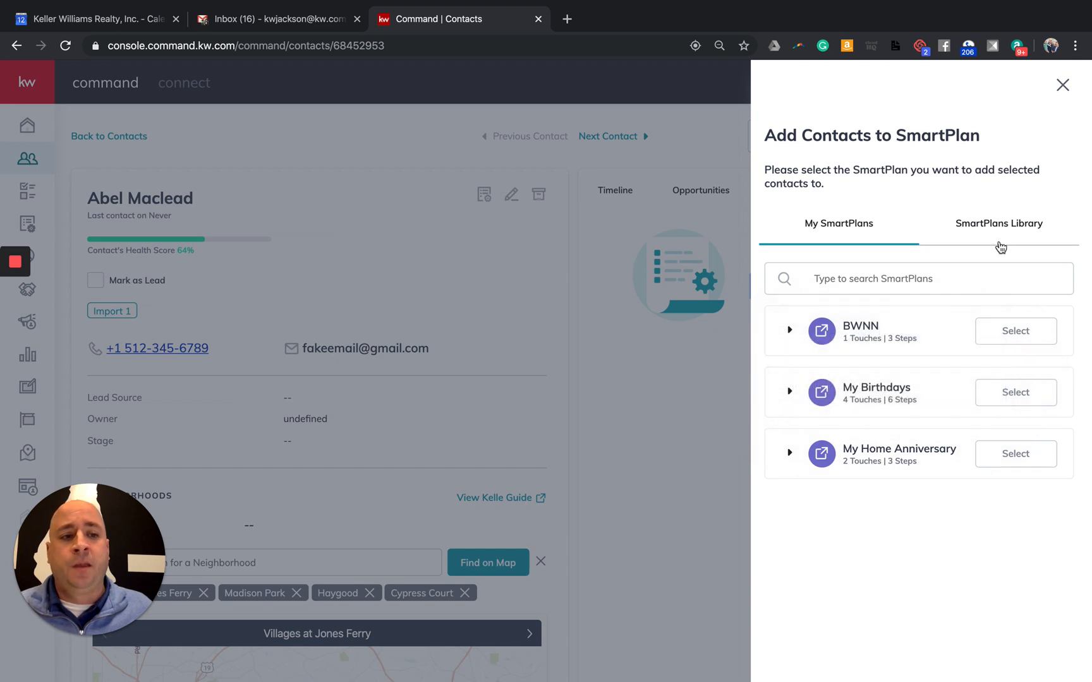
left_click(987, 229)
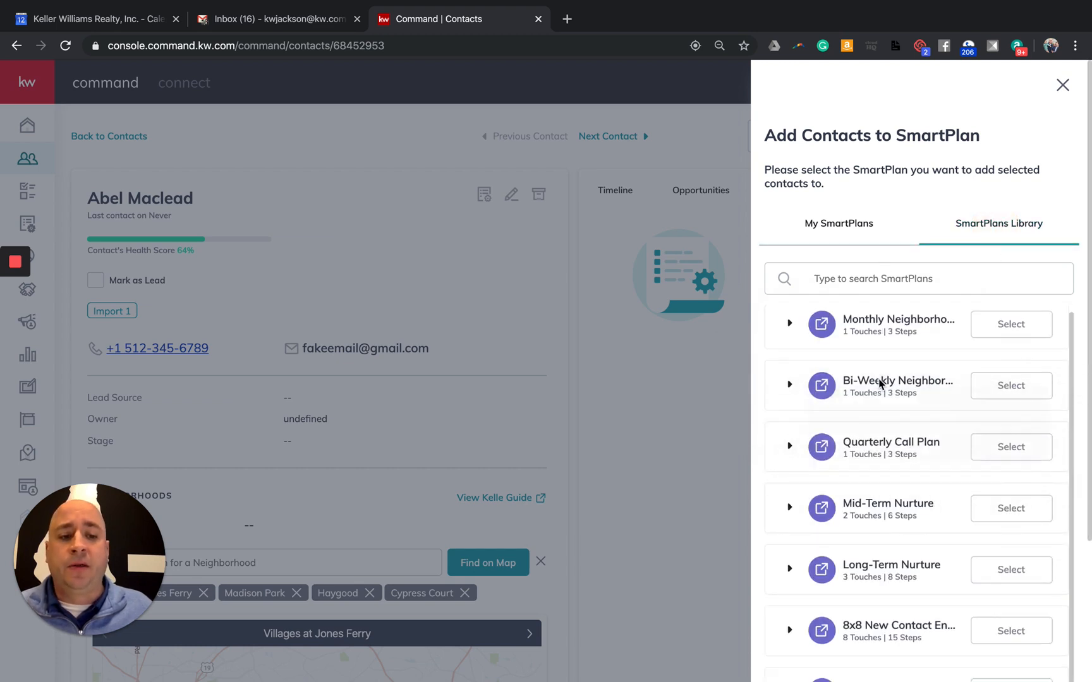
scroll(867, 383, "down", 1)
scroll(907, 485, "down", 3)
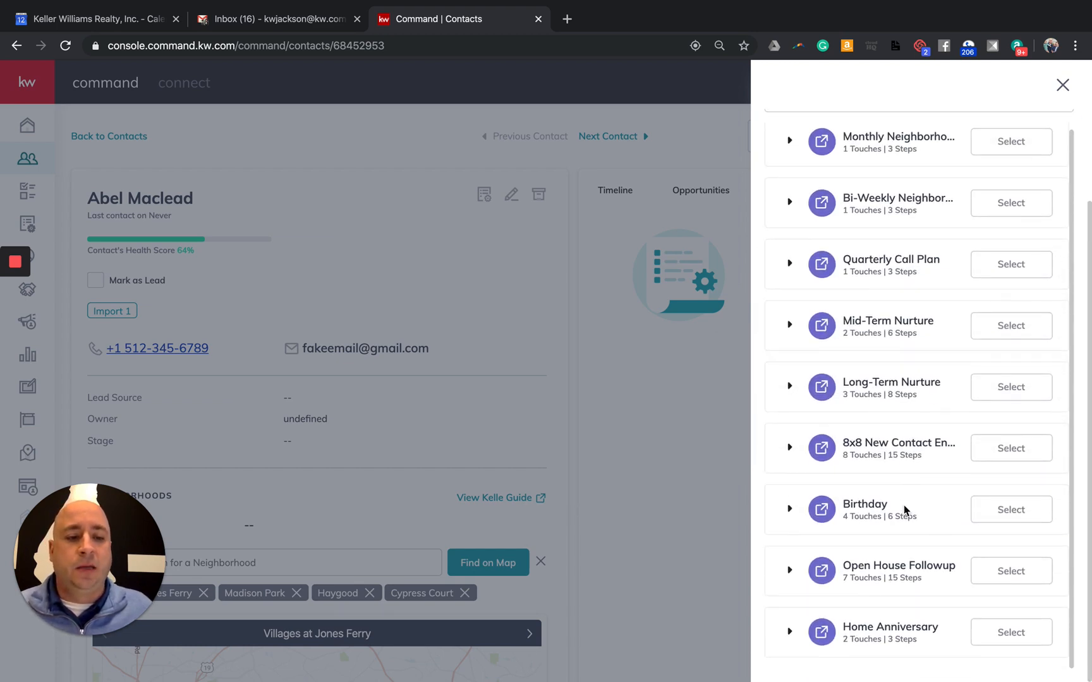
scroll(904, 509, "up", 3)
left_click(838, 226)
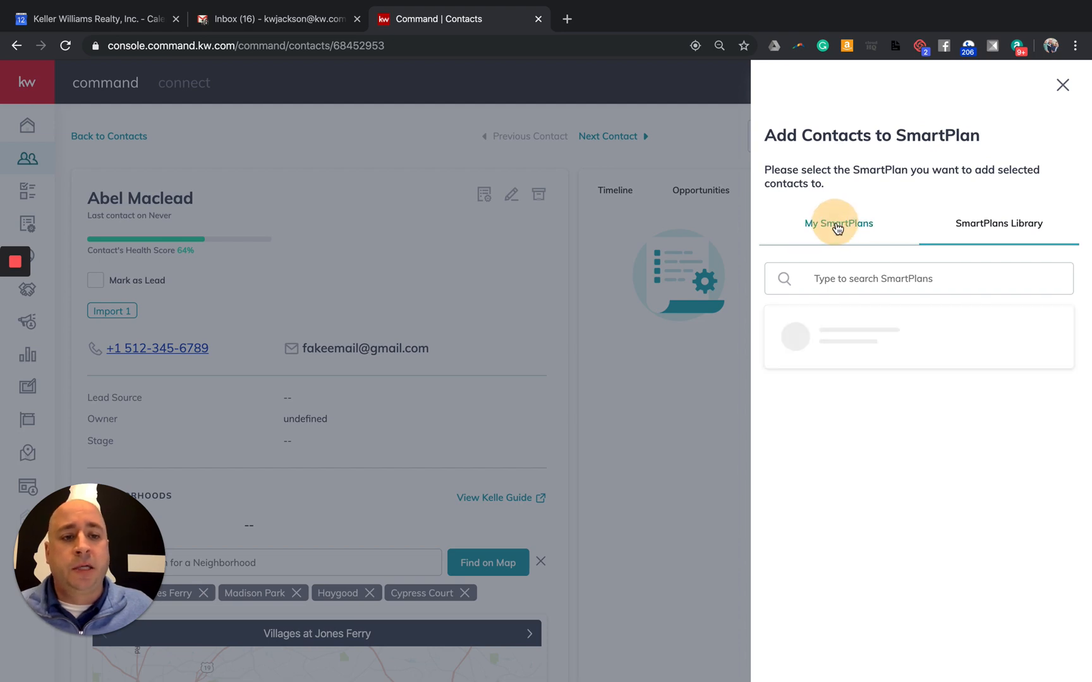
left_click(1019, 337)
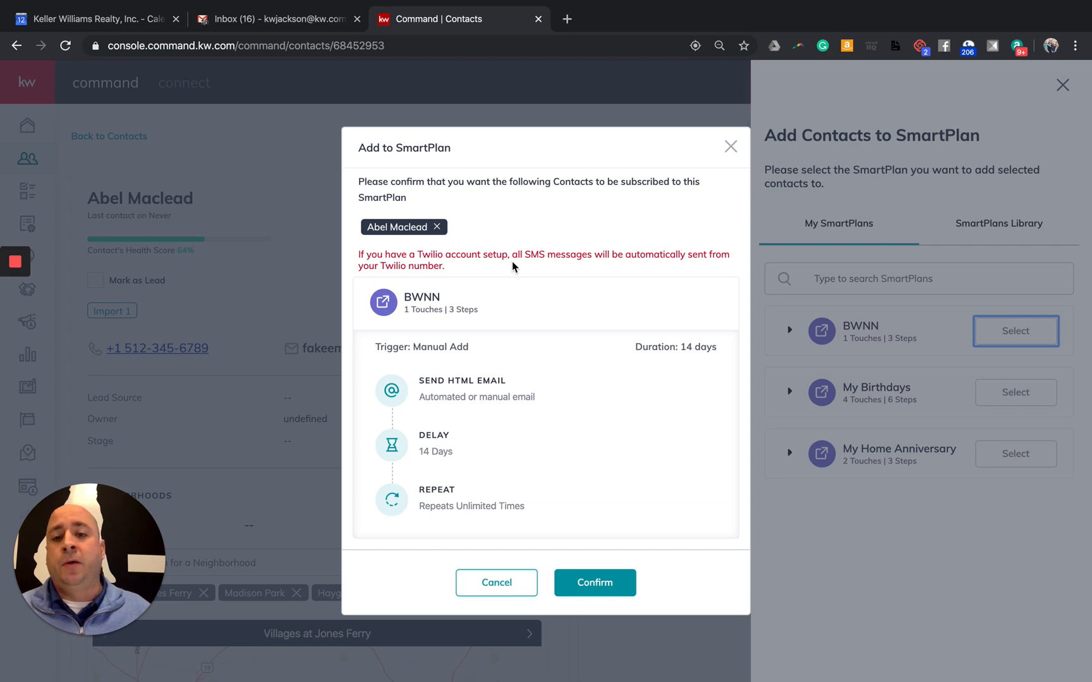
left_click_drag(478, 269, 372, 252)
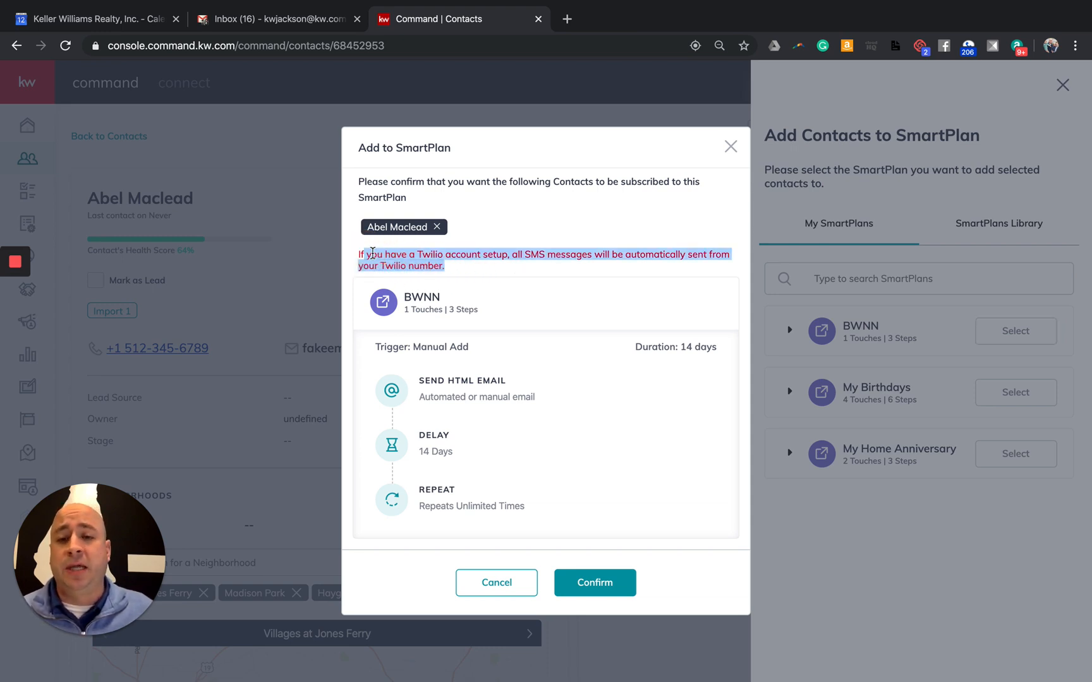
left_click(581, 239)
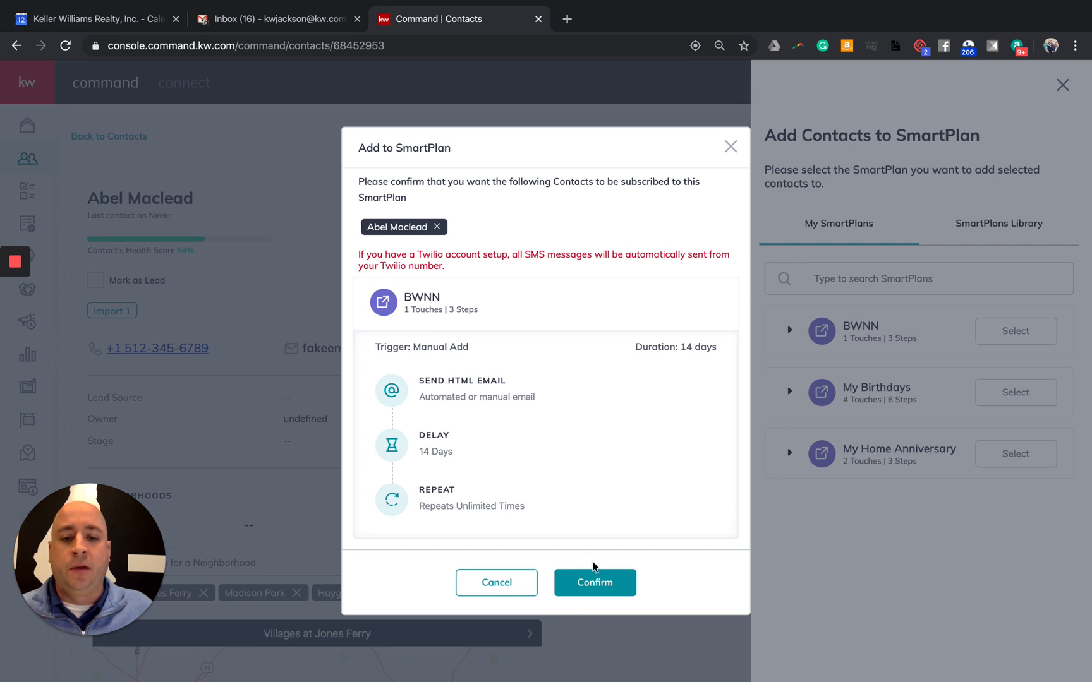
left_click(595, 582)
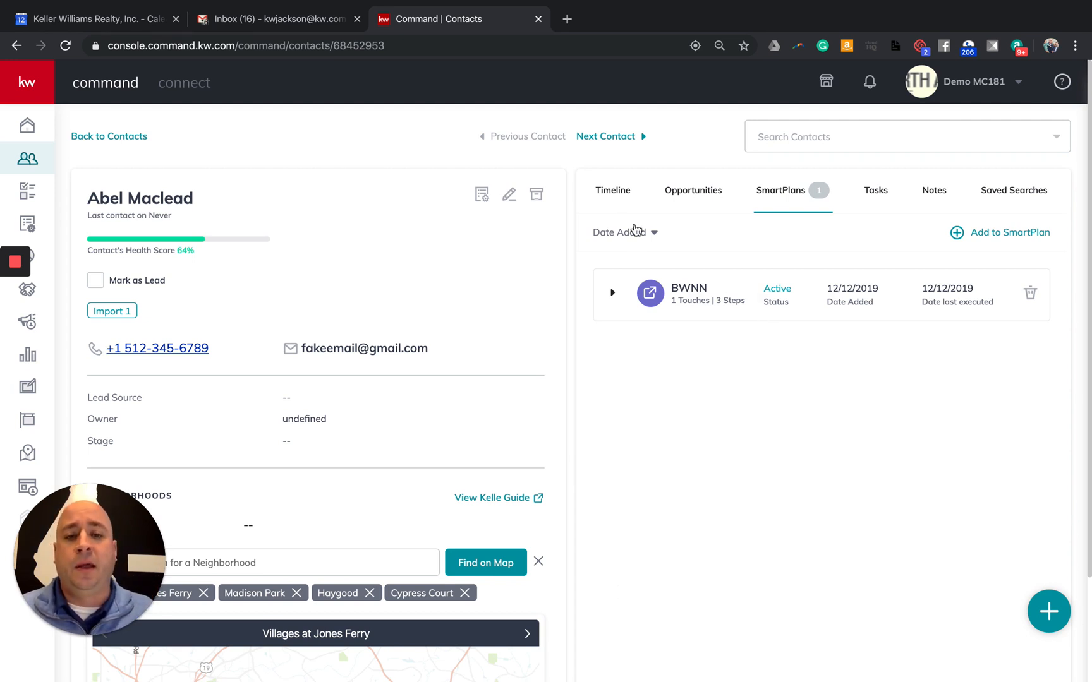
Check the contact's timeline, reload the page, and return to the full 503-contact list
left_click(613, 203)
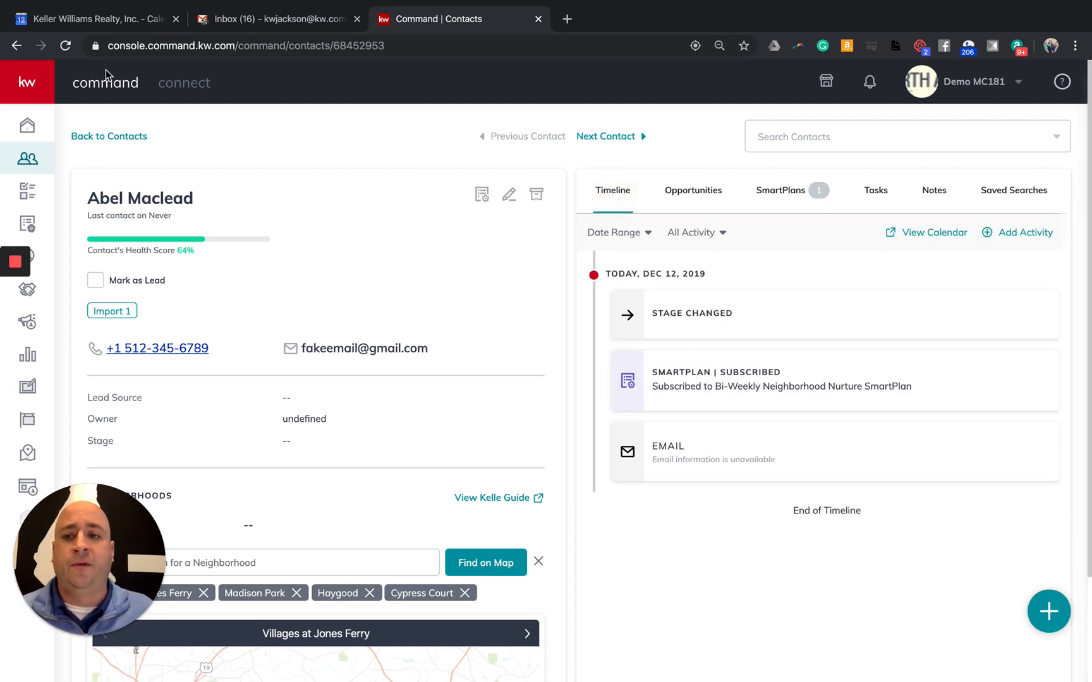
left_click(66, 45)
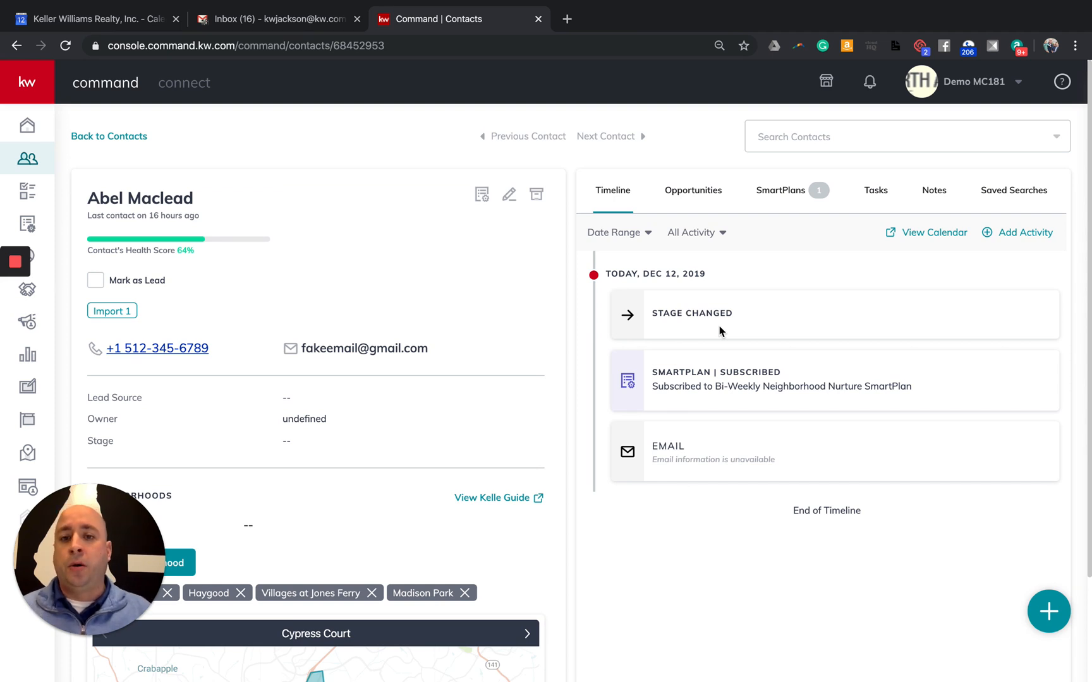
left_click(33, 163)
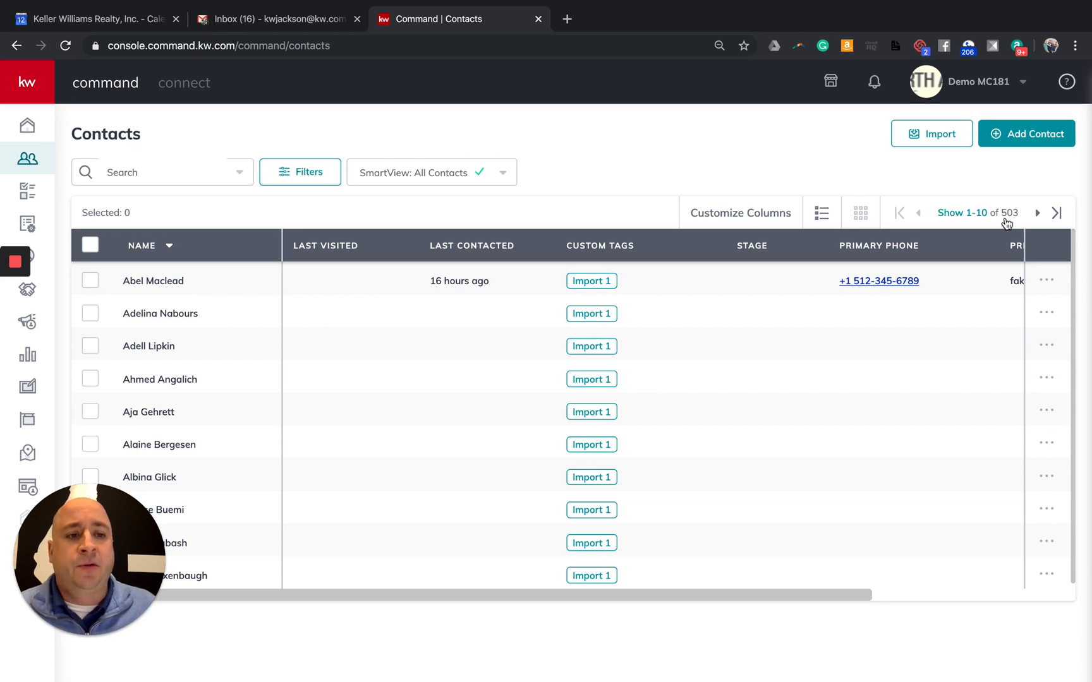
Show 25 contacts per page and select all 25 on the page
left_click(965, 220)
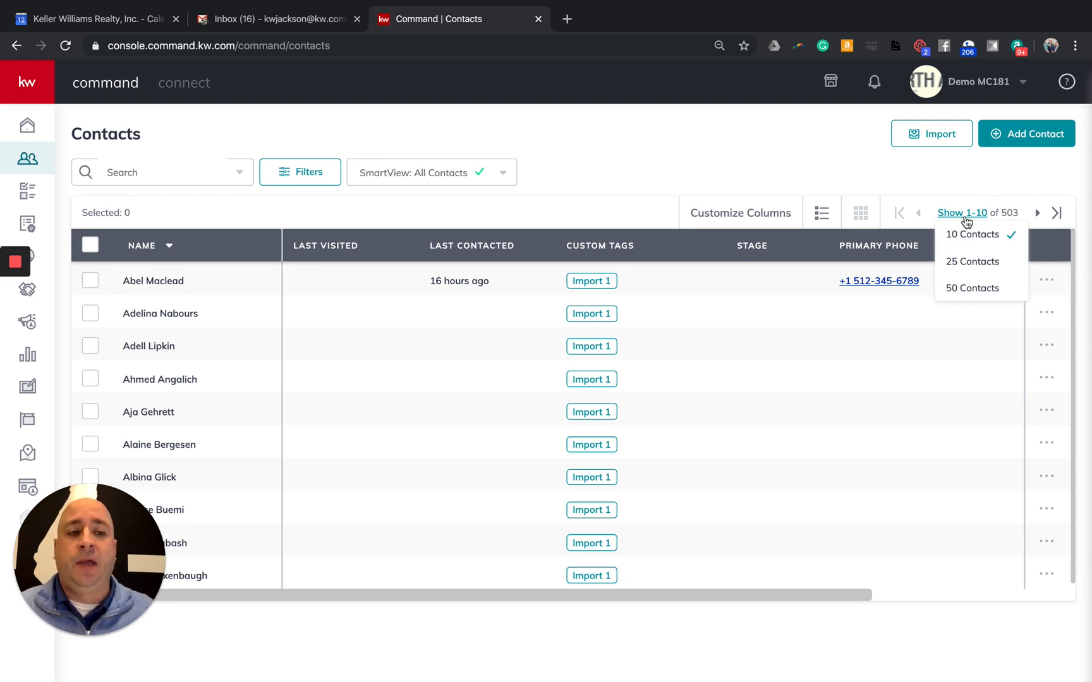
left_click(980, 268)
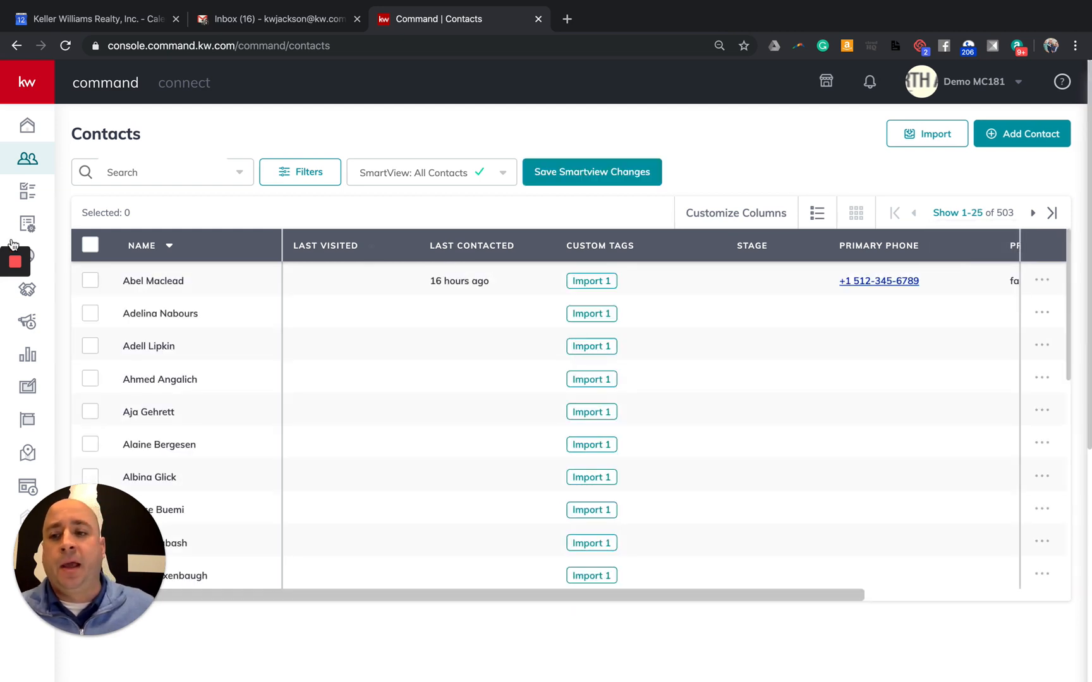
left_click(90, 245)
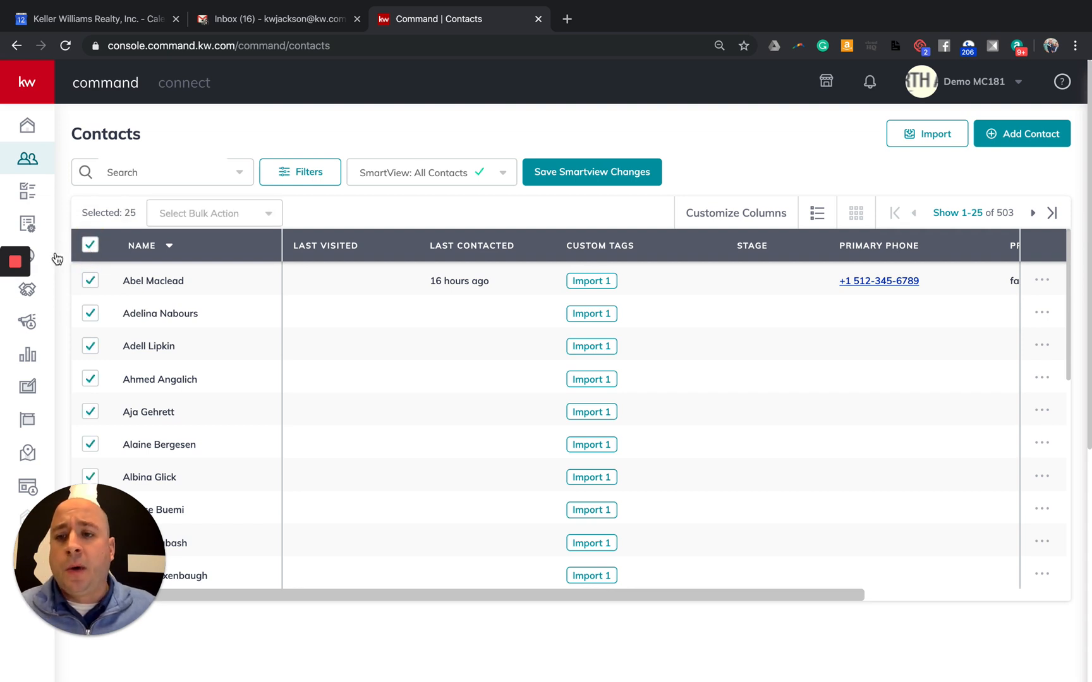
Glance at the bulk actions list, then open the Filters panel instead
left_click(246, 221)
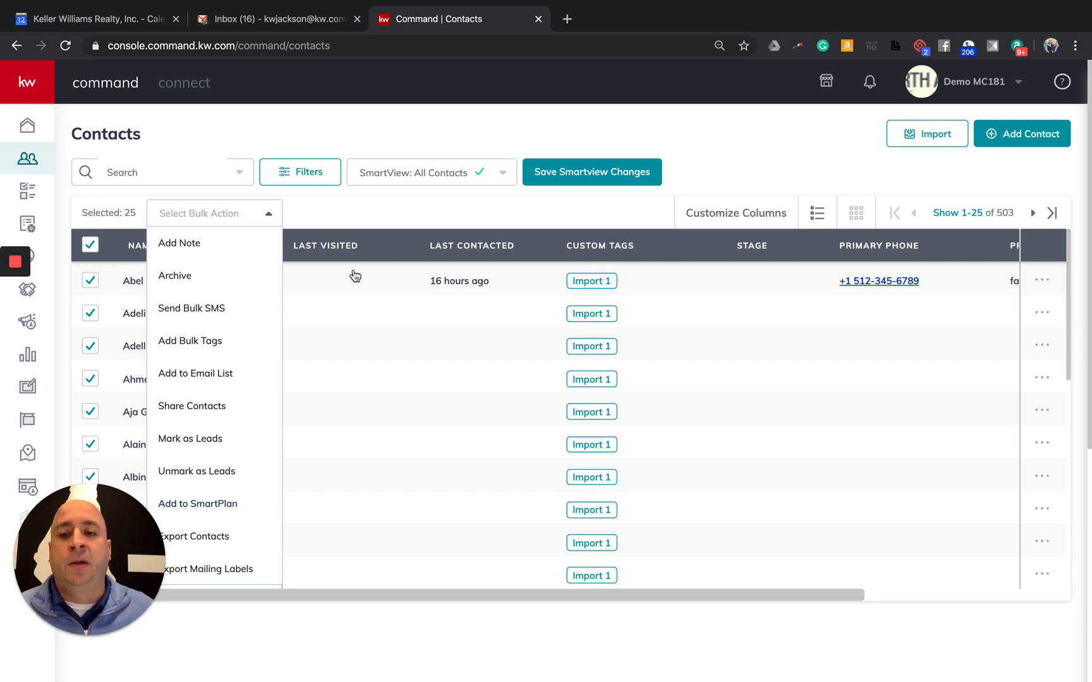
left_click(325, 213)
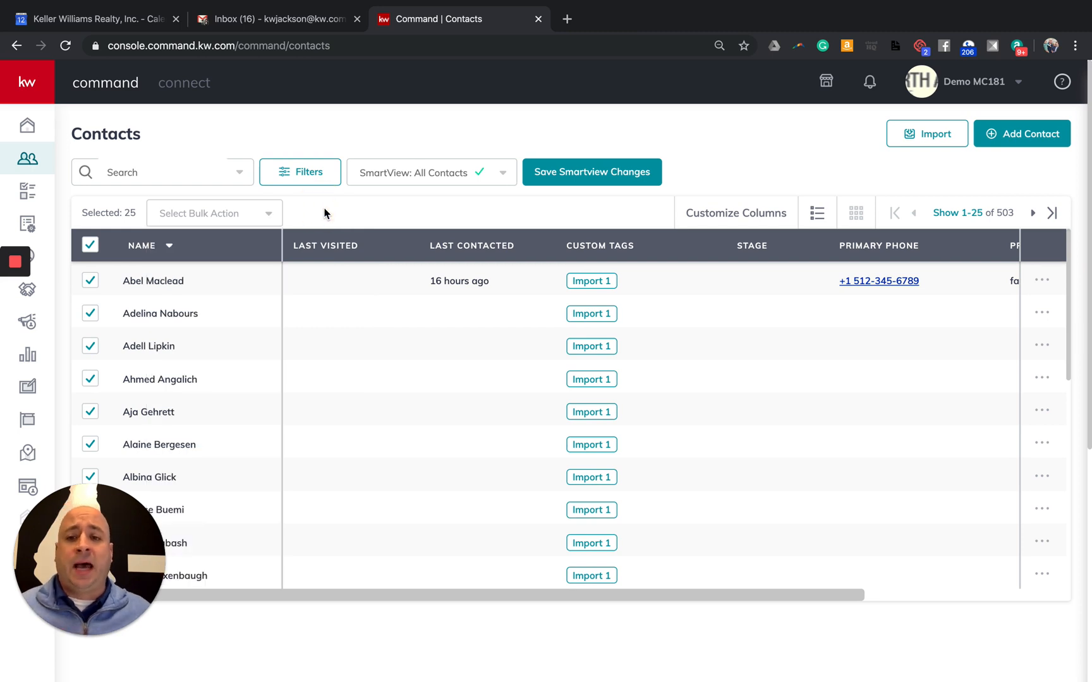
left_click(300, 172)
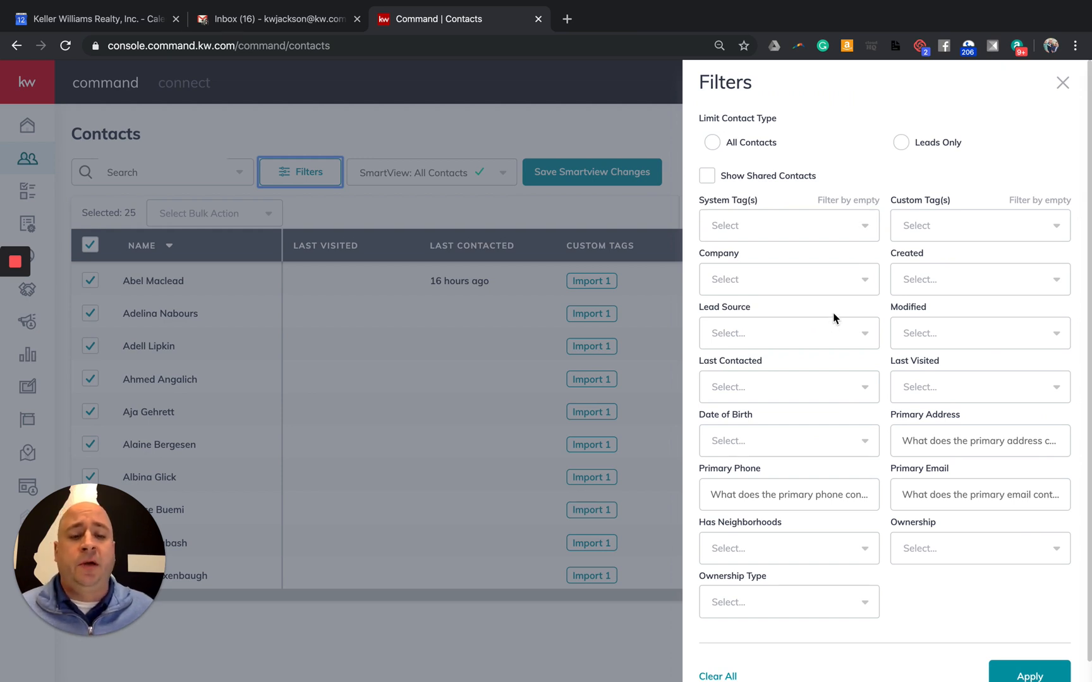
Try a Date of Birth filter for the next 7 days, then clear all filters and close the panel
left_click(733, 443)
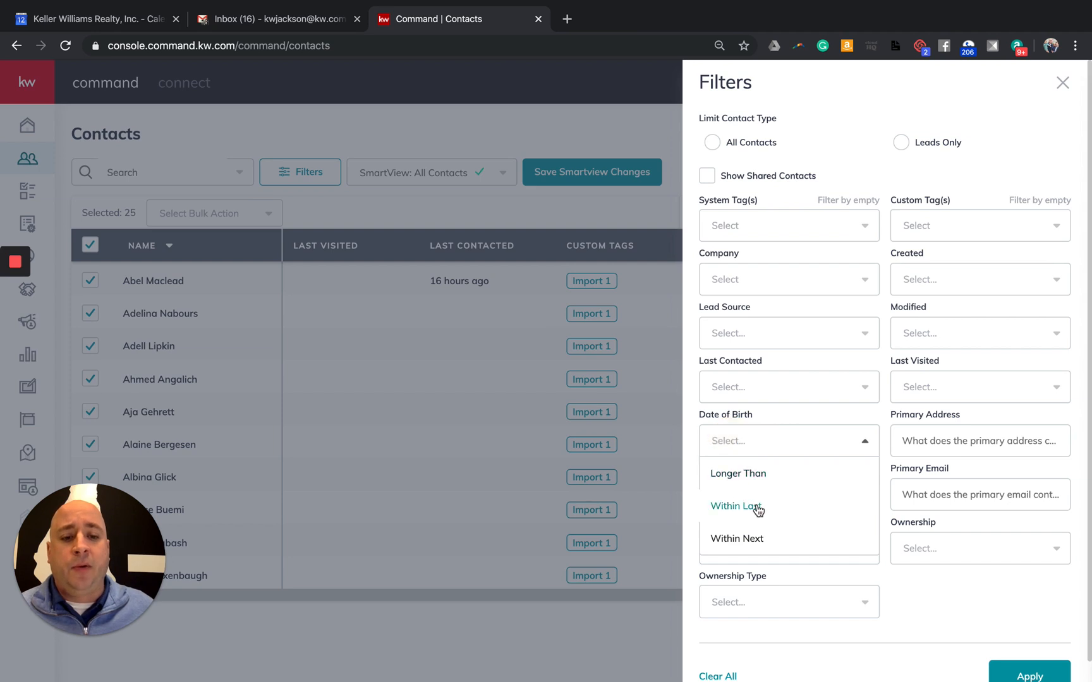
left_click(739, 538)
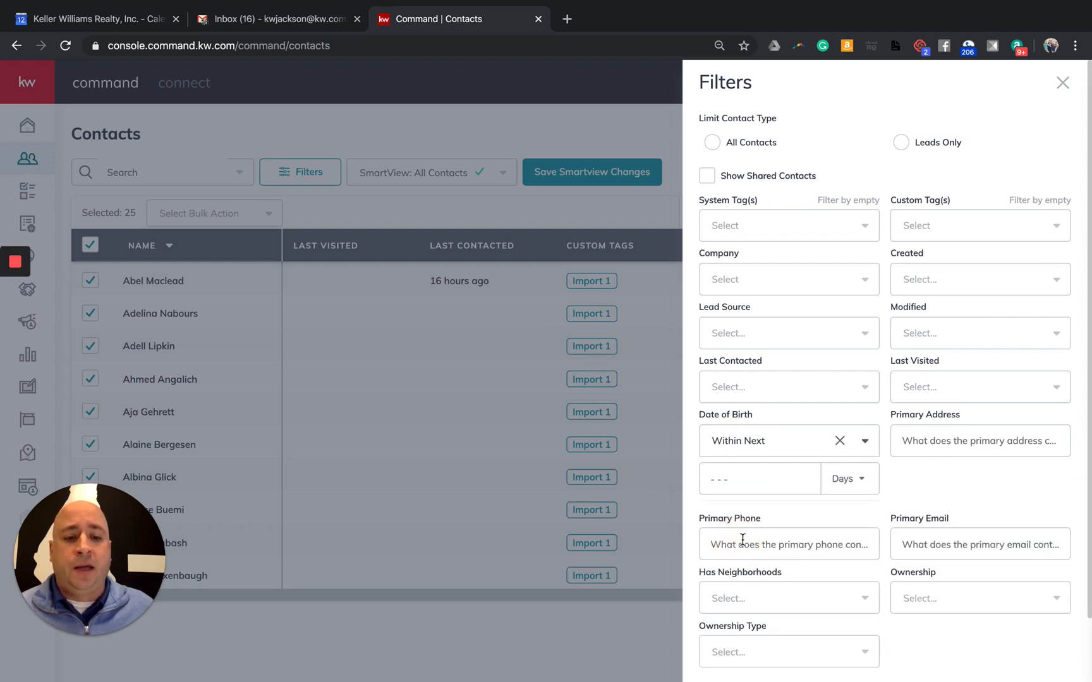
left_click(758, 483)
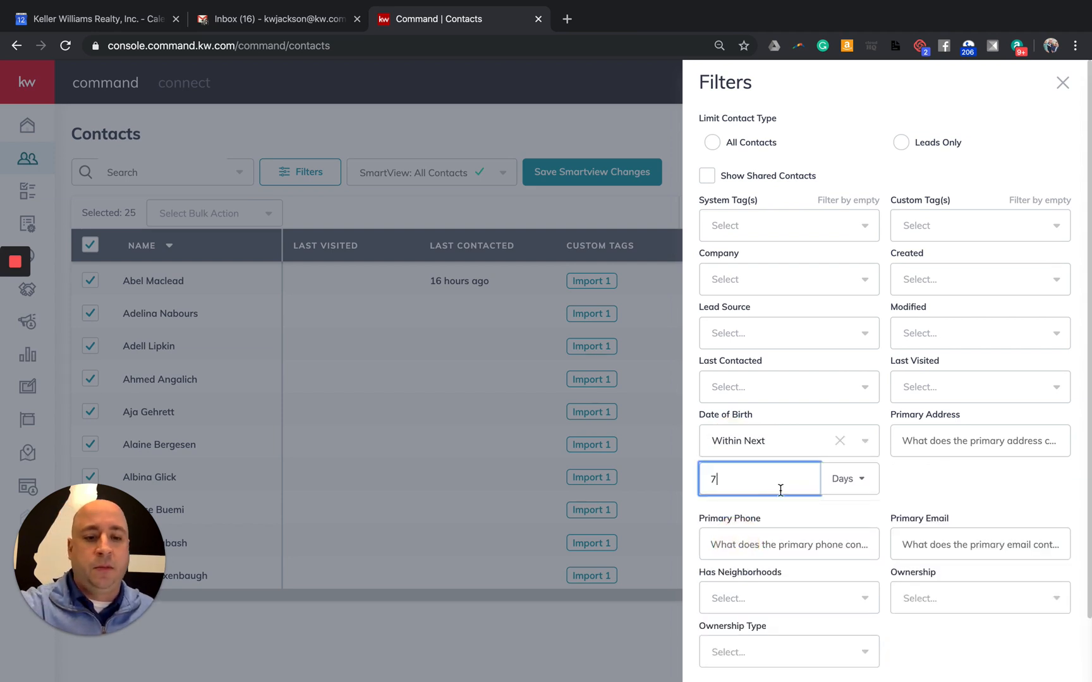
type("7")
scroll(935, 508, "down", 2)
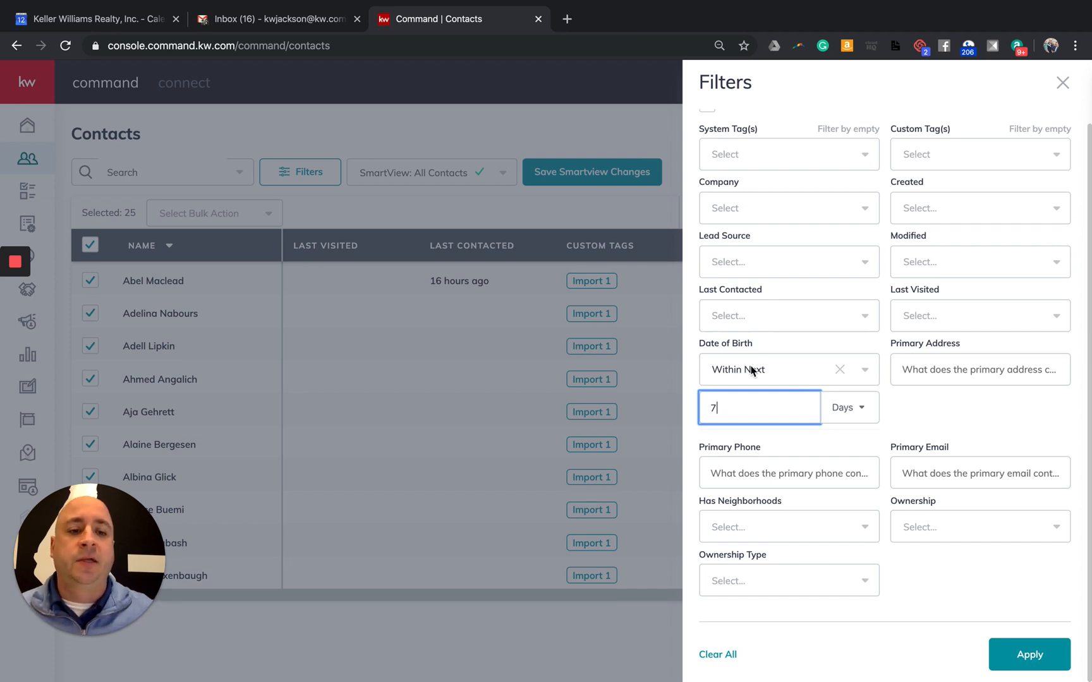
left_click(721, 655)
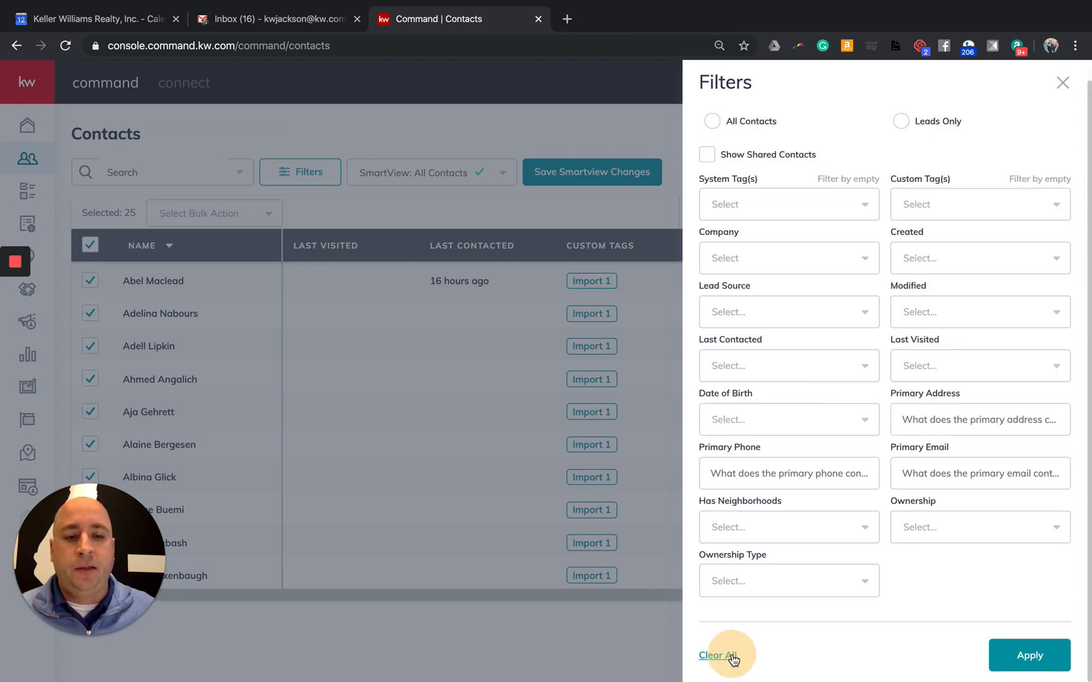
left_click(1064, 84)
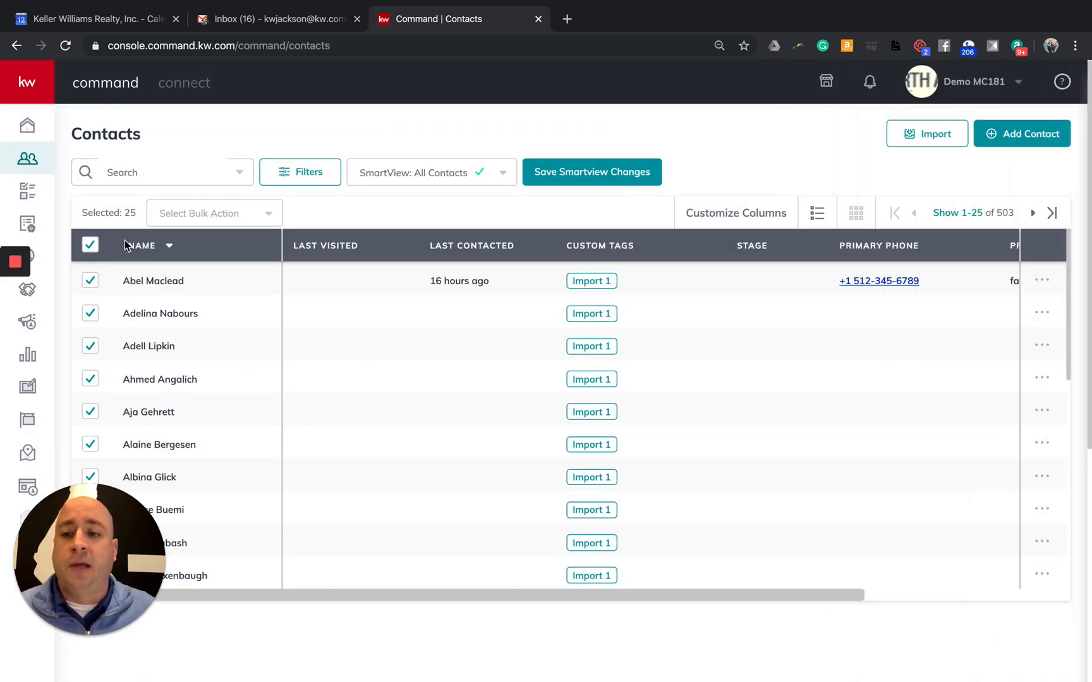
Bulk-add the 25 checked contacts to the My Birthdays SmartPlan and confirm
left_click(195, 215)
left_click(230, 503)
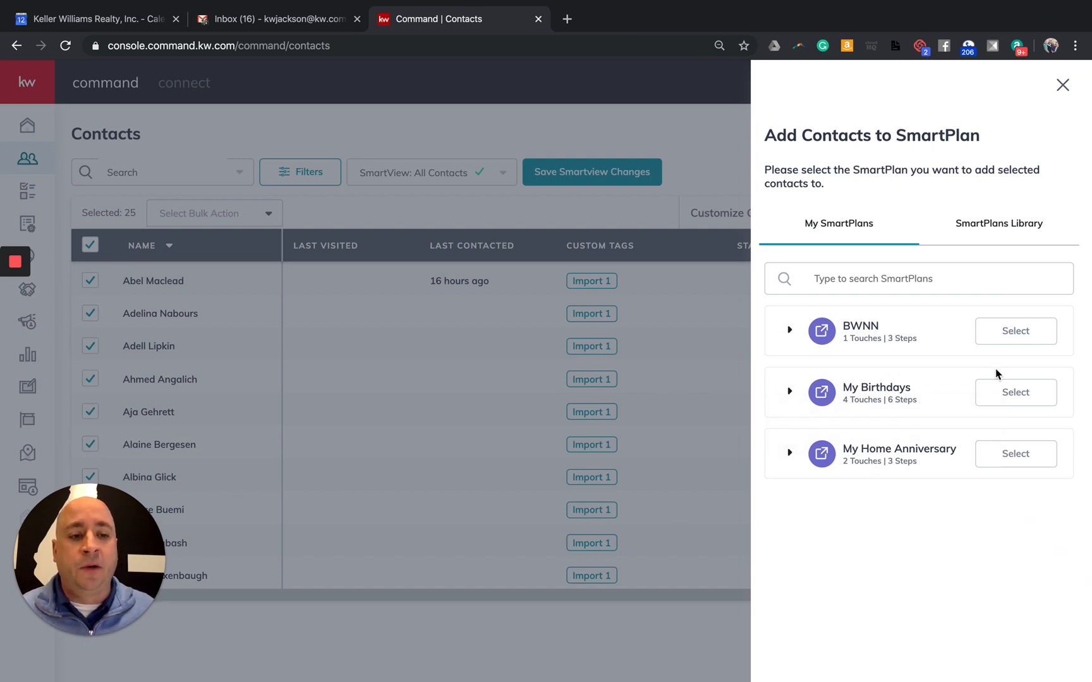
left_click(1017, 393)
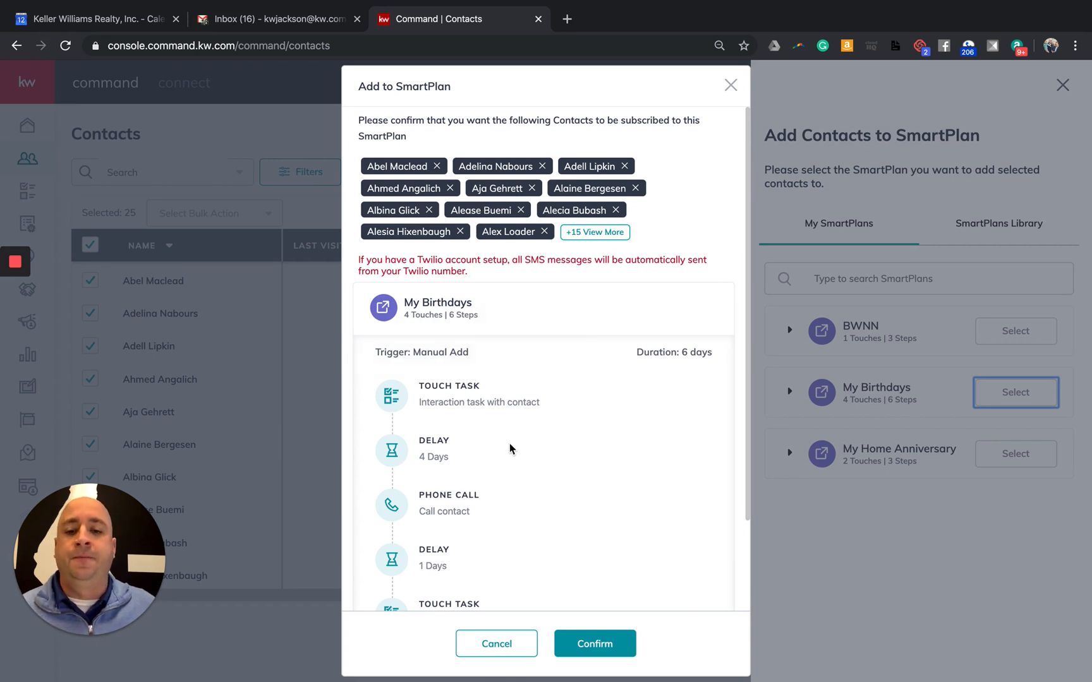
scroll(476, 395, "down", 2)
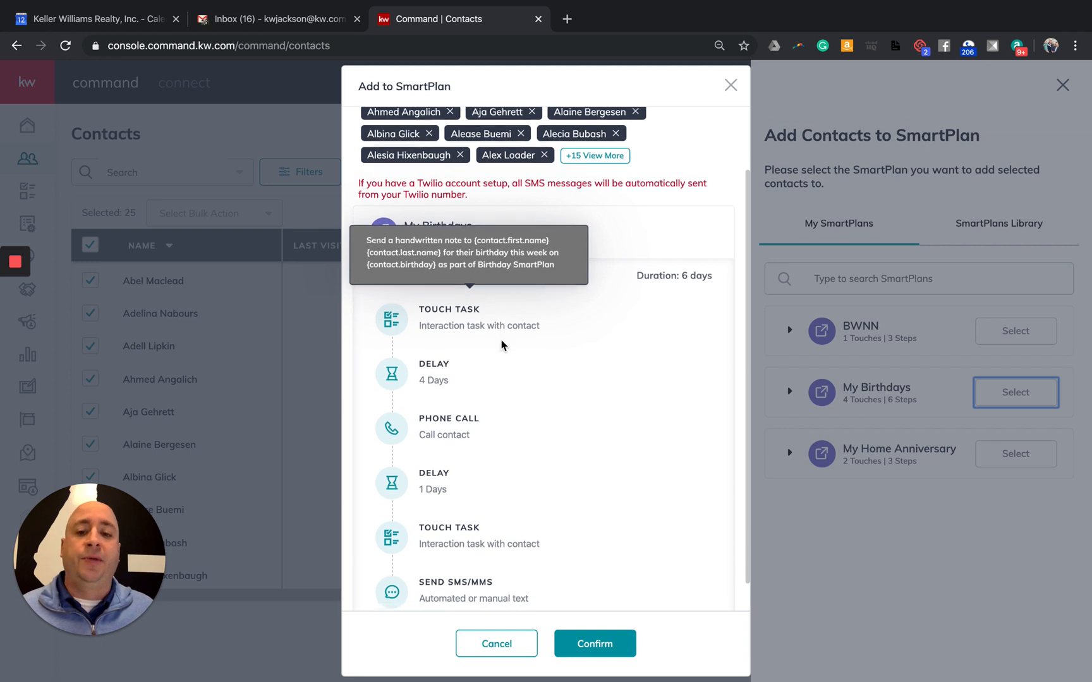
scroll(503, 344, "down", 1)
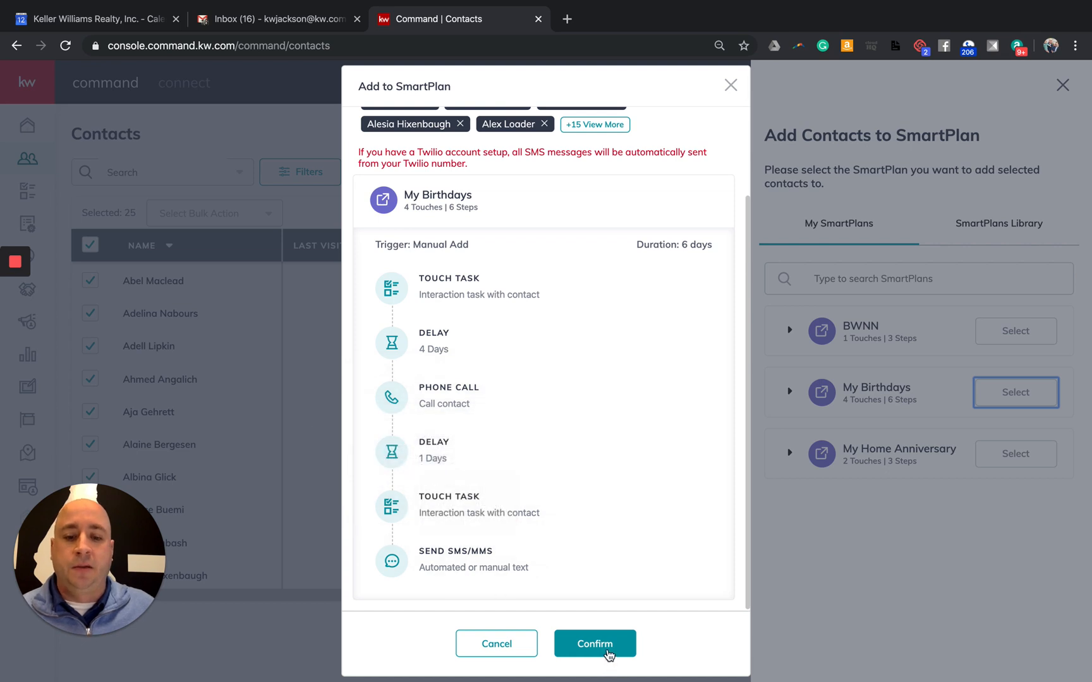
left_click(600, 641)
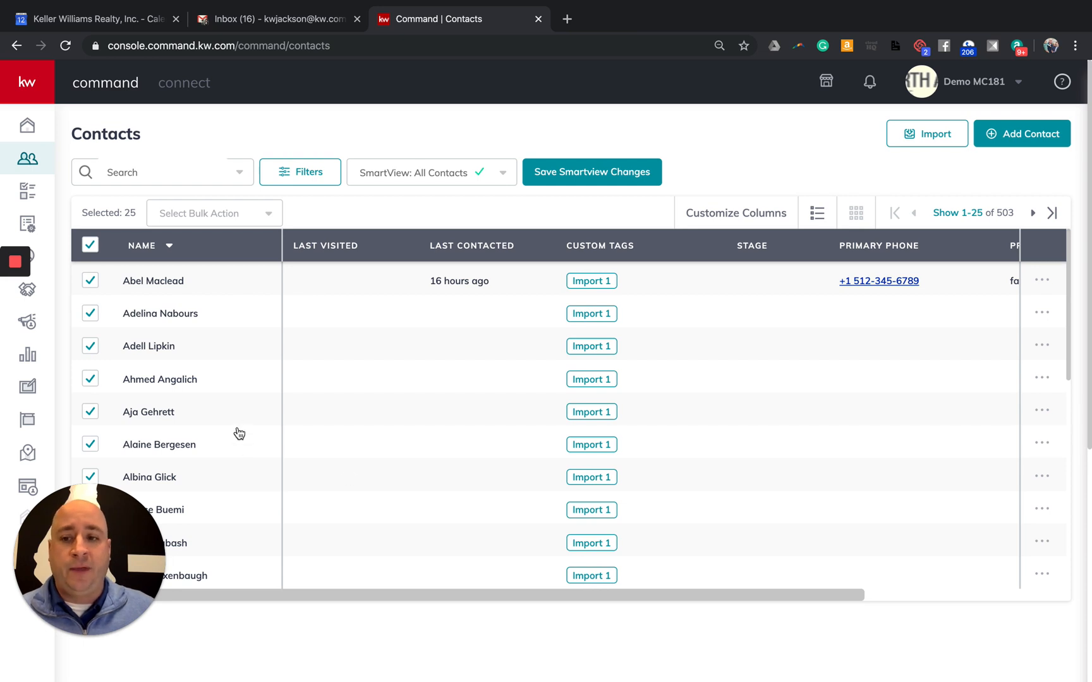
Open the second contact's record and review its timeline showing the My Birthdays subscribe error
left_click(149, 316)
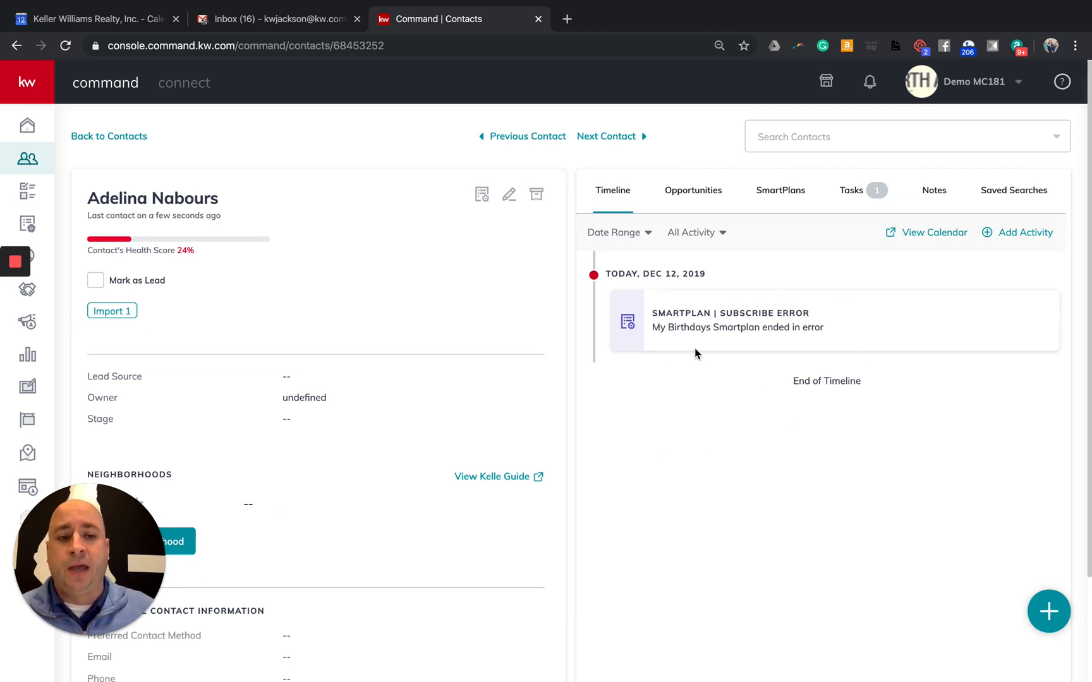
left_click_drag(721, 312, 811, 312)
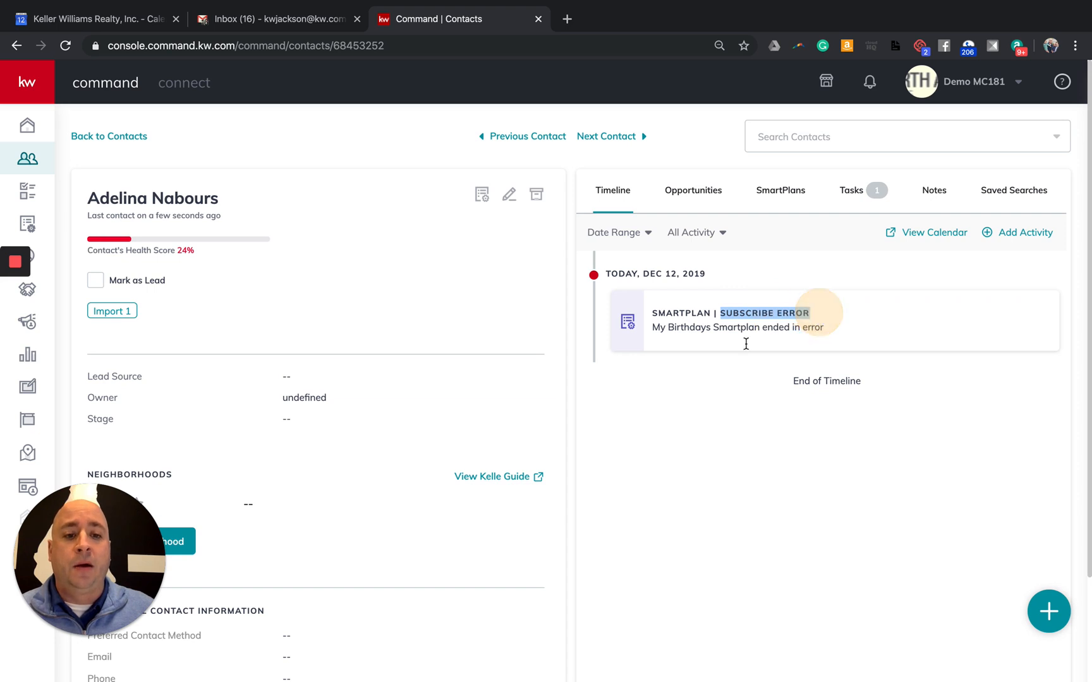
scroll(404, 383, "down", 3)
scroll(408, 395, "down", 2)
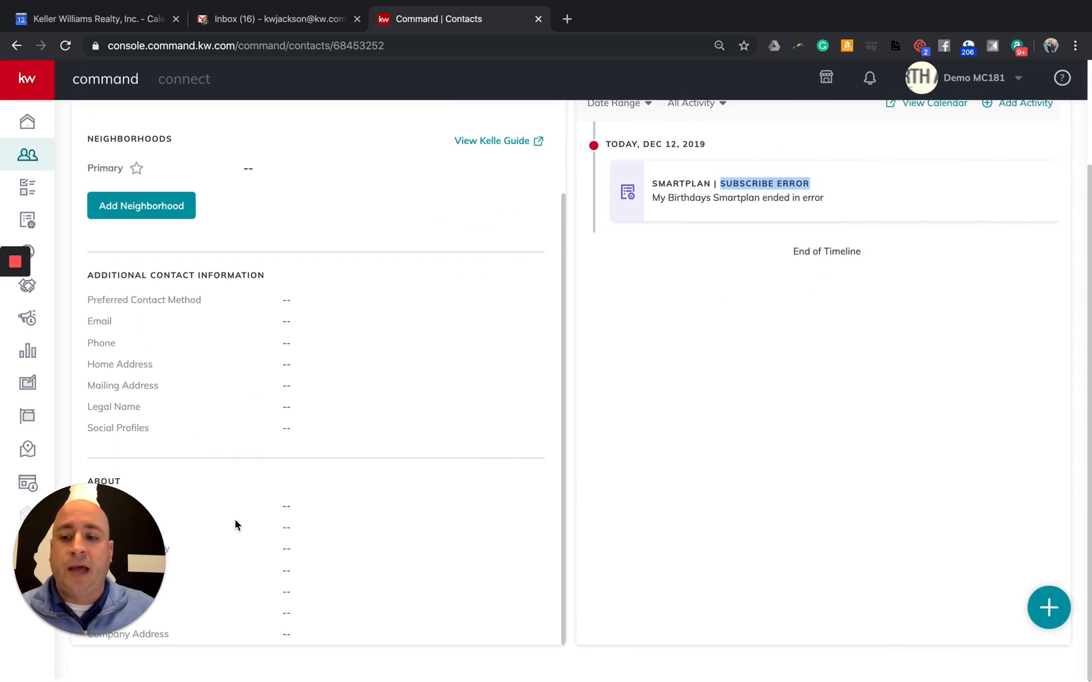
left_click_drag(154, 535, 1009, 527)
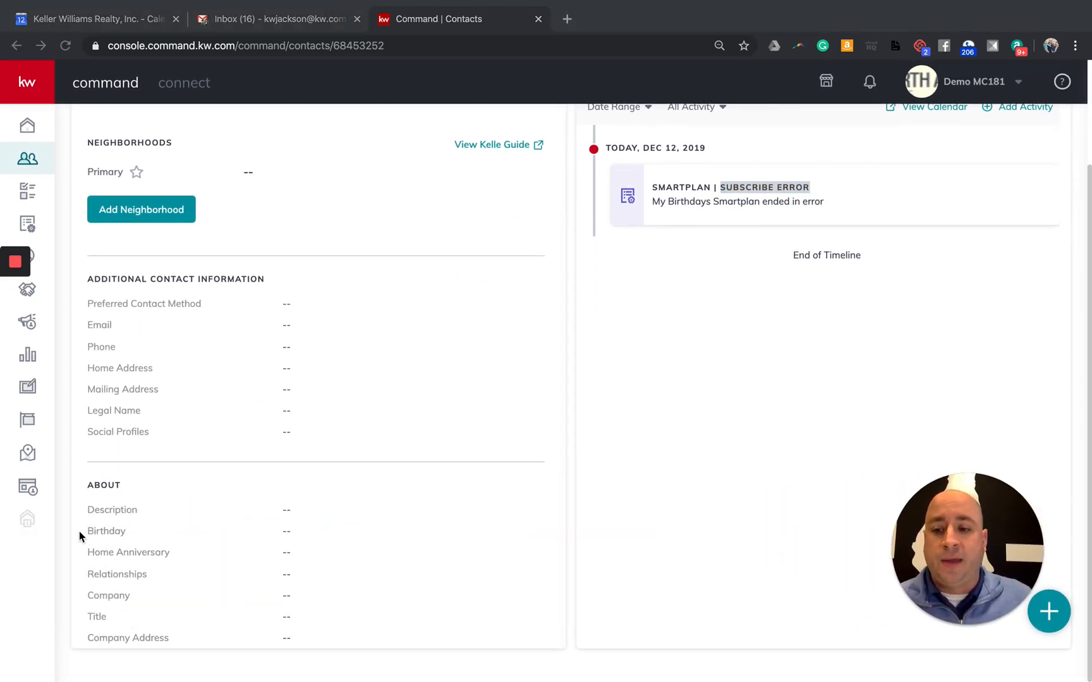
left_click(375, 530)
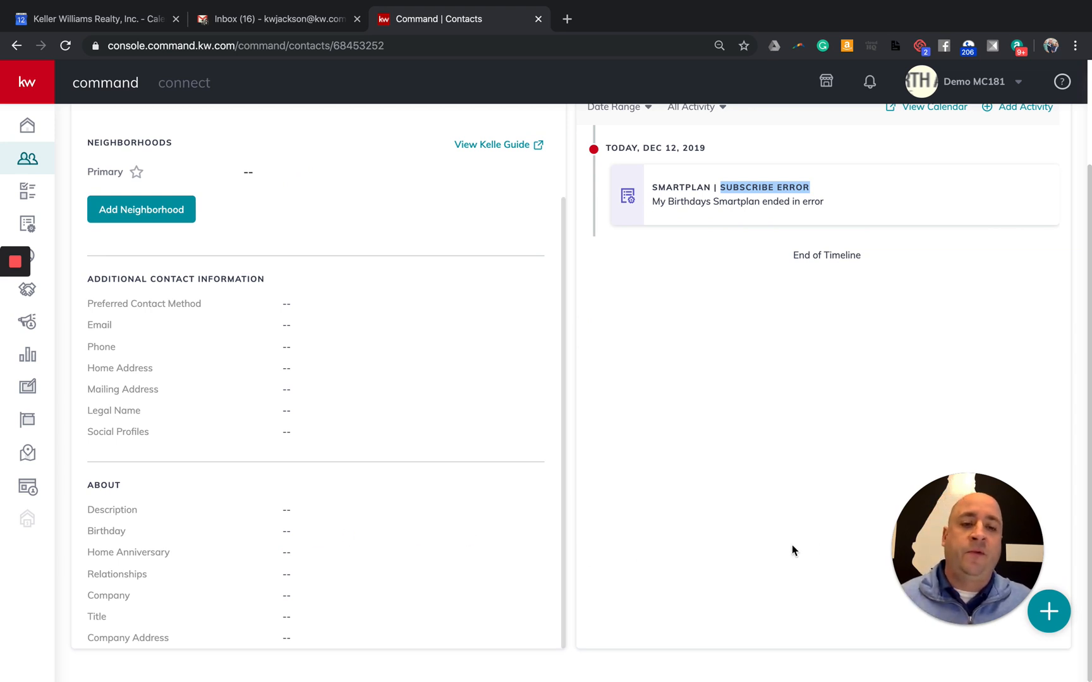
left_click_drag(935, 562, 83, 562)
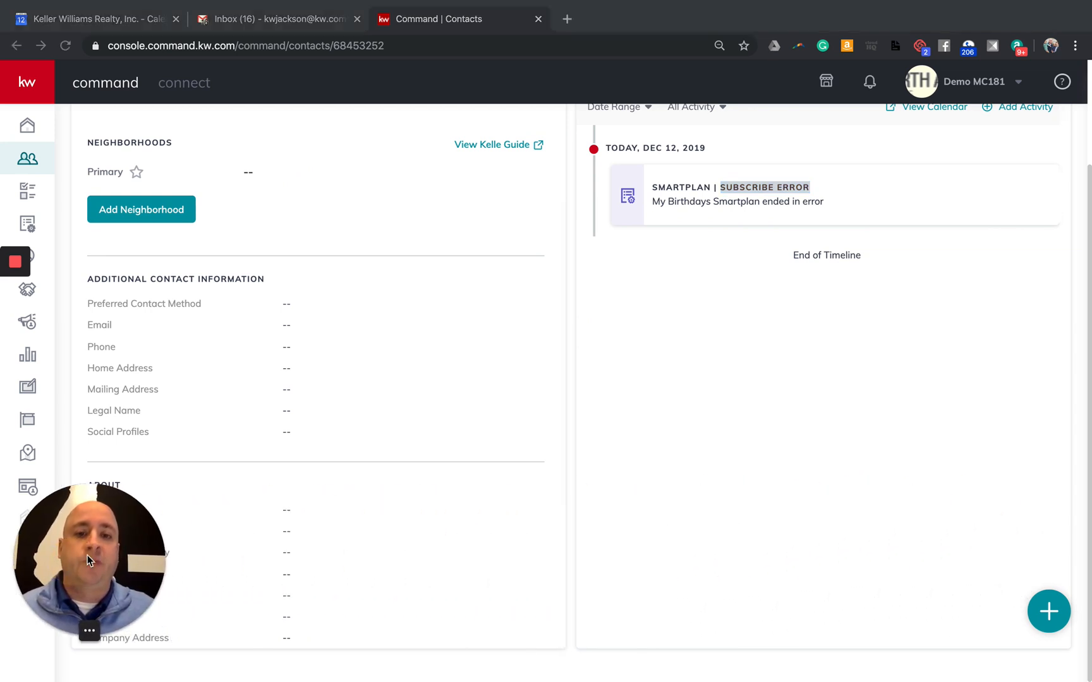
scroll(729, 466, "up", 1)
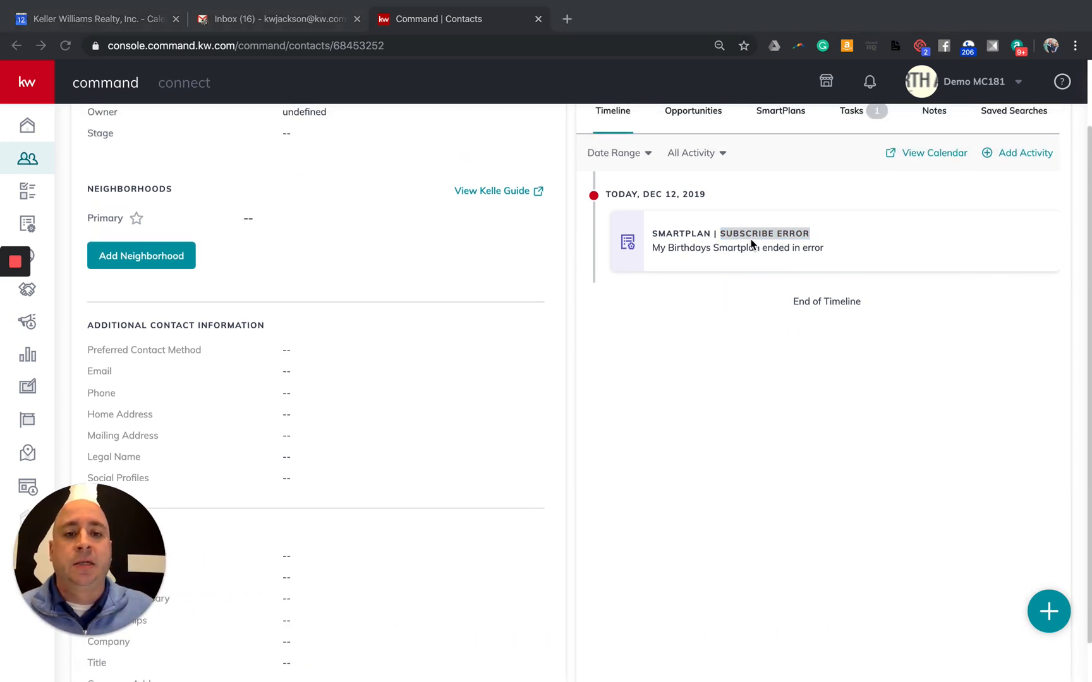
scroll(738, 256, "up", 3)
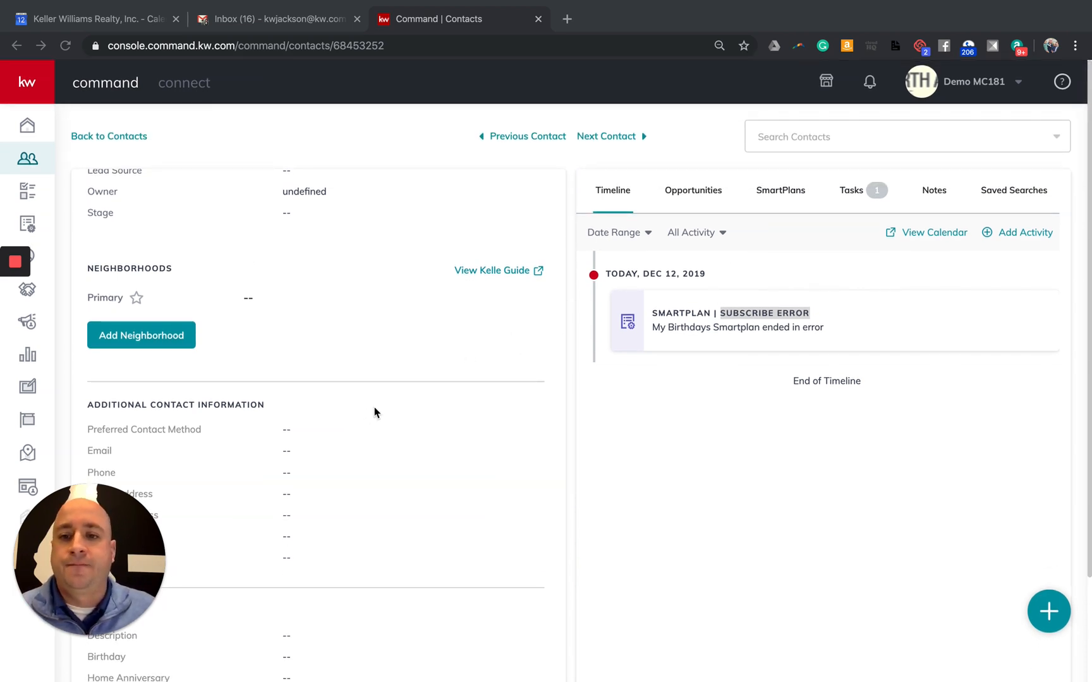
scroll(372, 414, "up", 3)
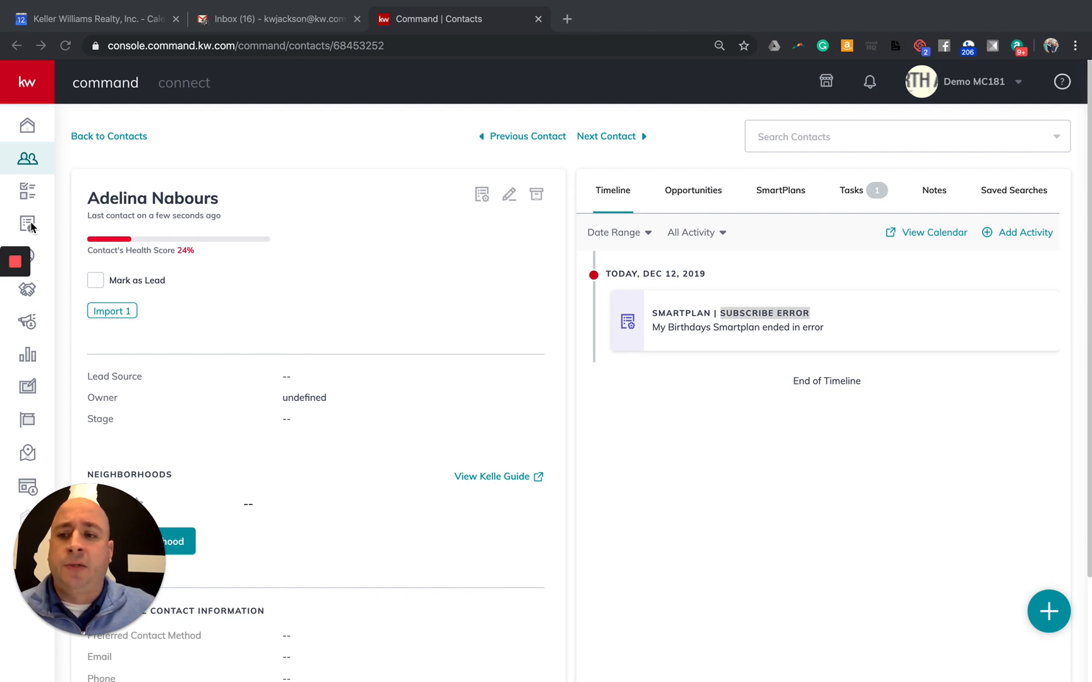
left_click(35, 92)
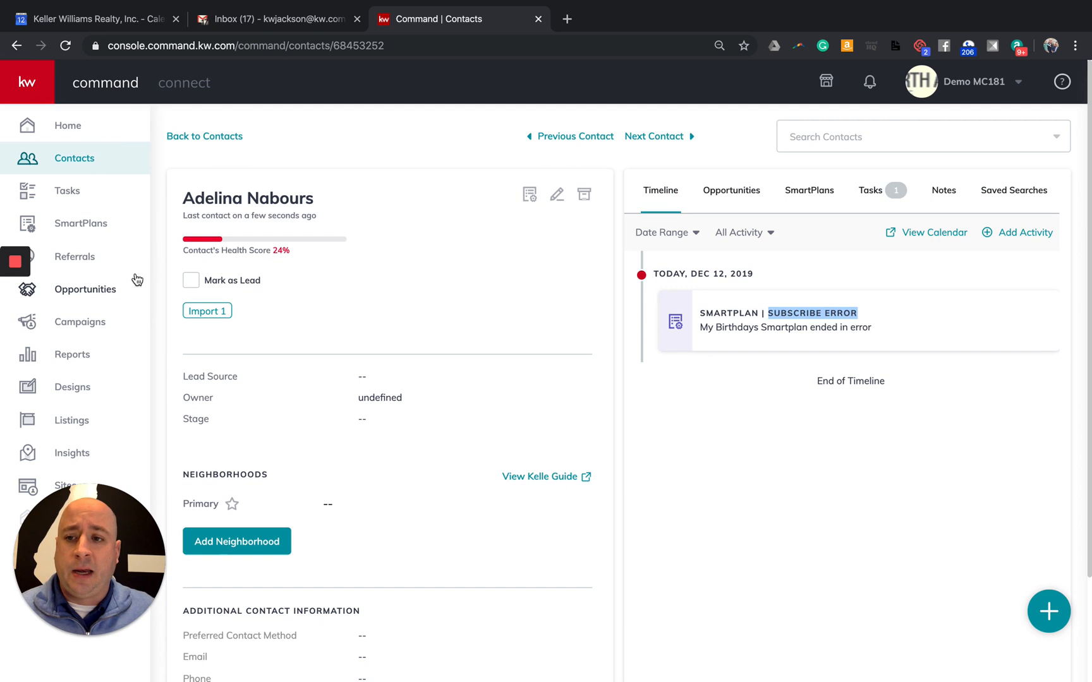
Go to SmartPlans and open the add-clients window for My Home Anniversary
left_click(83, 226)
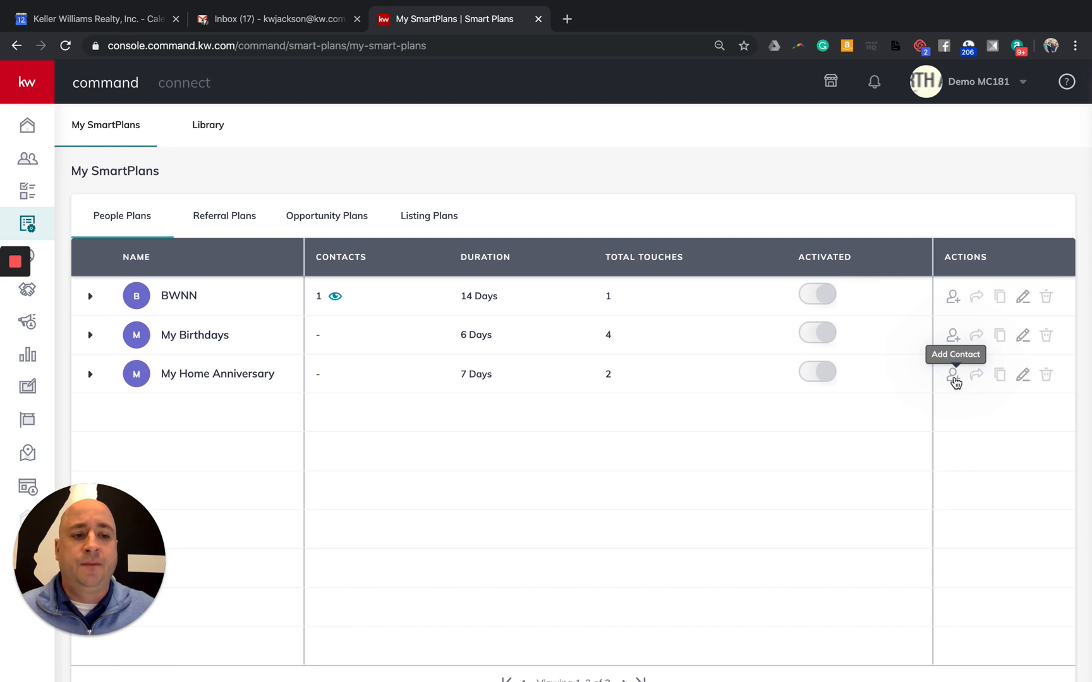
left_click(953, 377)
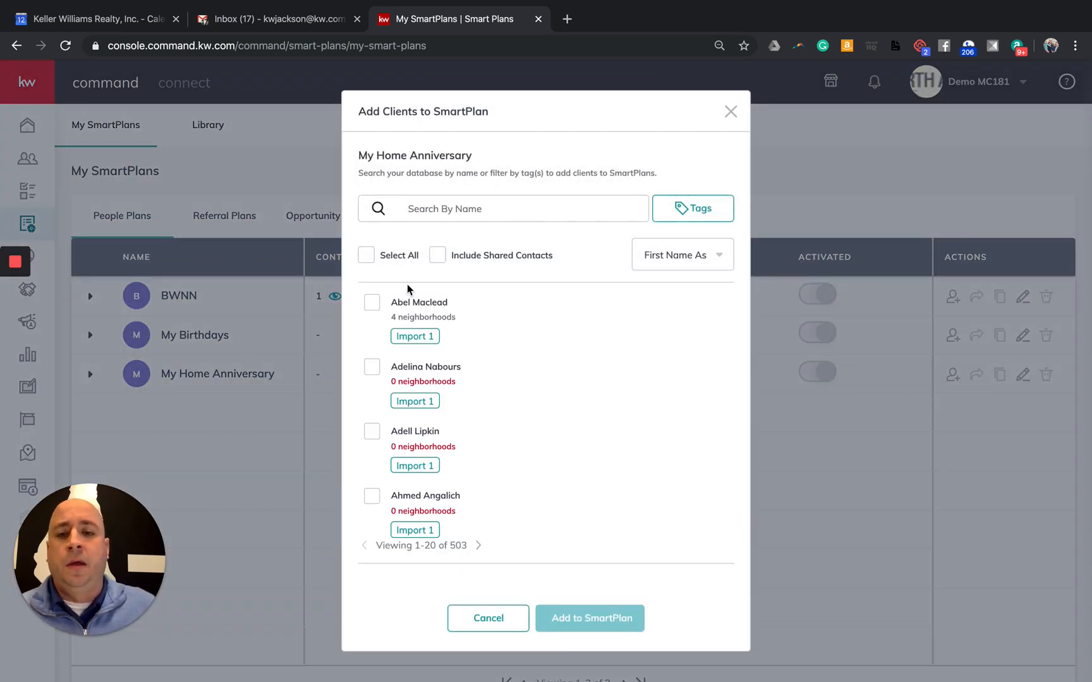
Check all 20 contacts on the first page of the Add Clients list
left_click(367, 256)
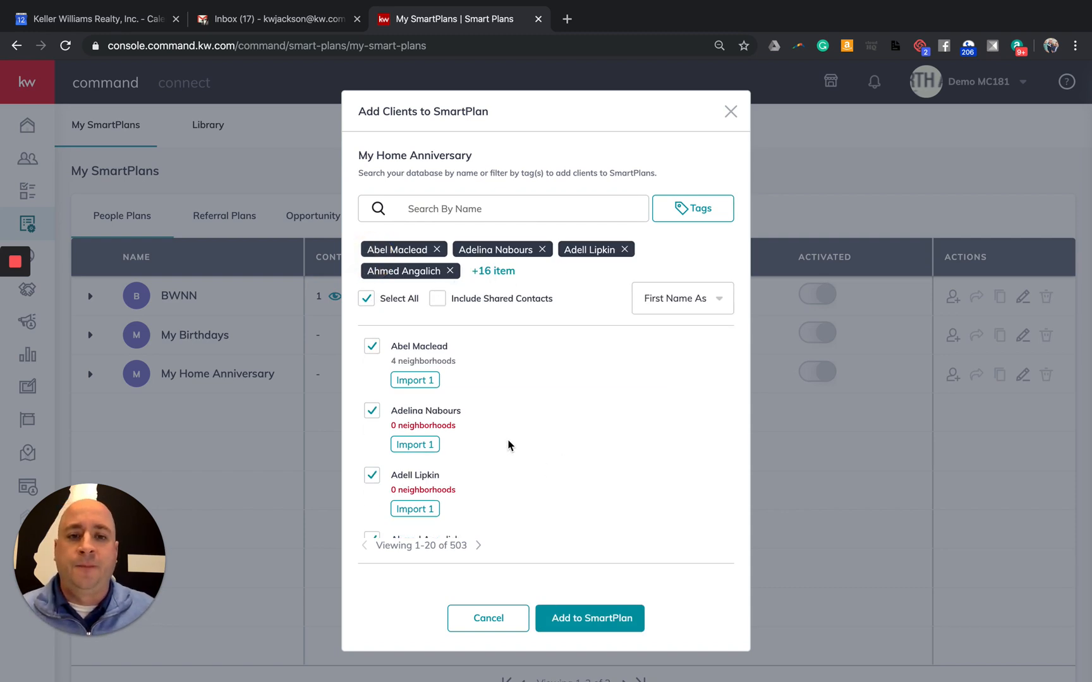
scroll(509, 444, "down", 2)
scroll(493, 367, "up", 2)
Search for a contact by name, clear the search, and open the Tags filter list
left_click(483, 208)
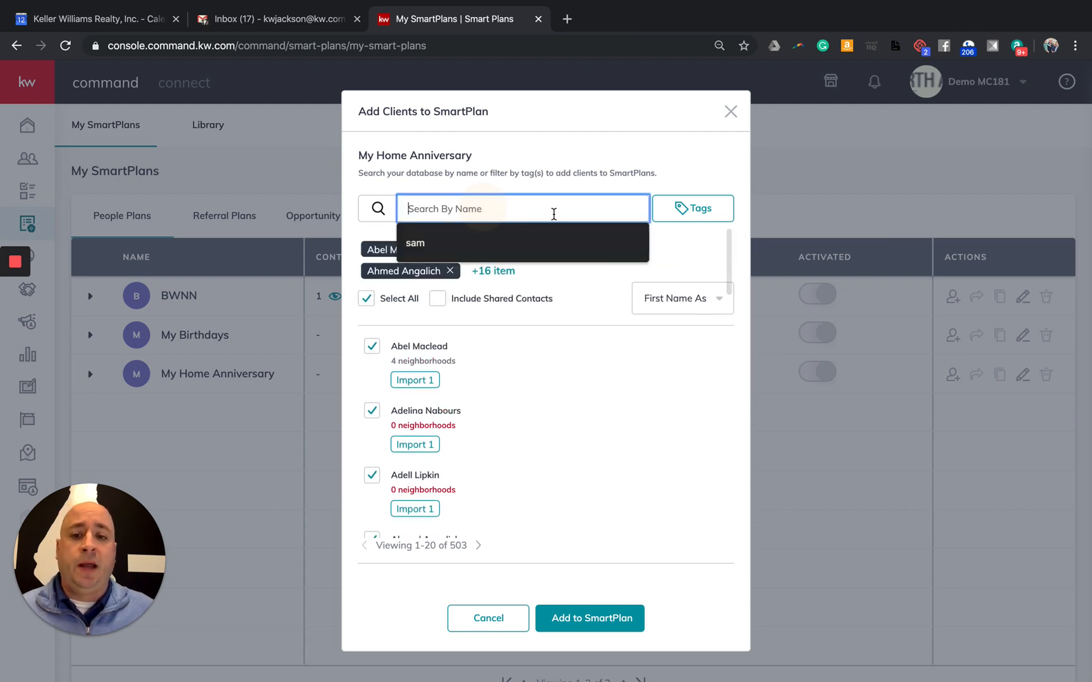
type("Adelina")
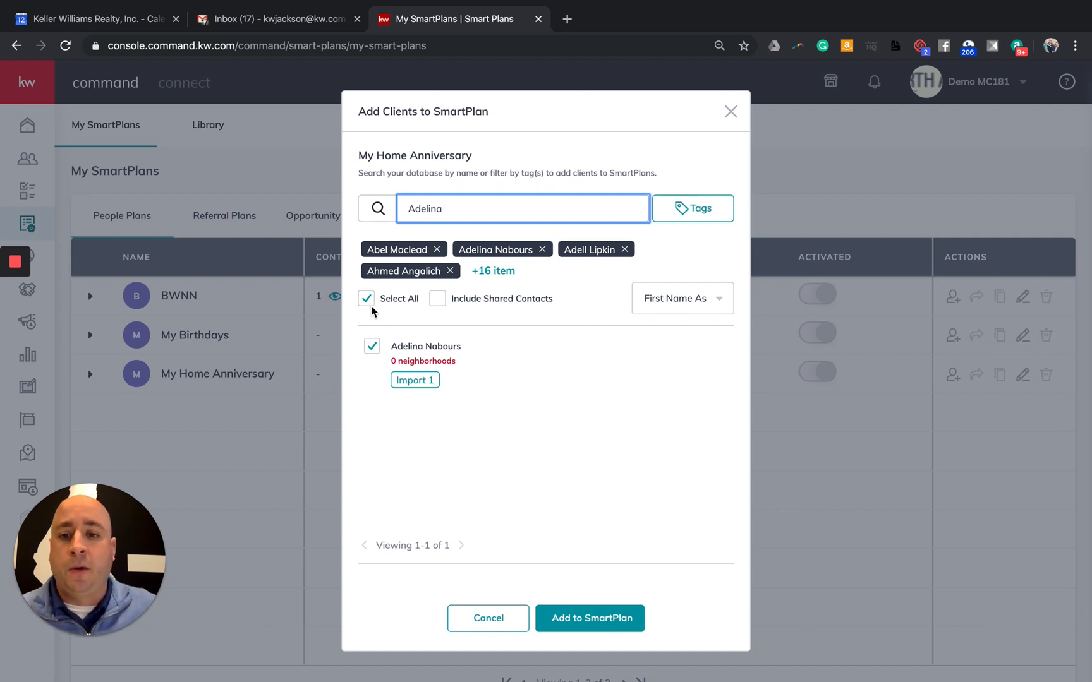
double_click(473, 211)
key("BackSpace")
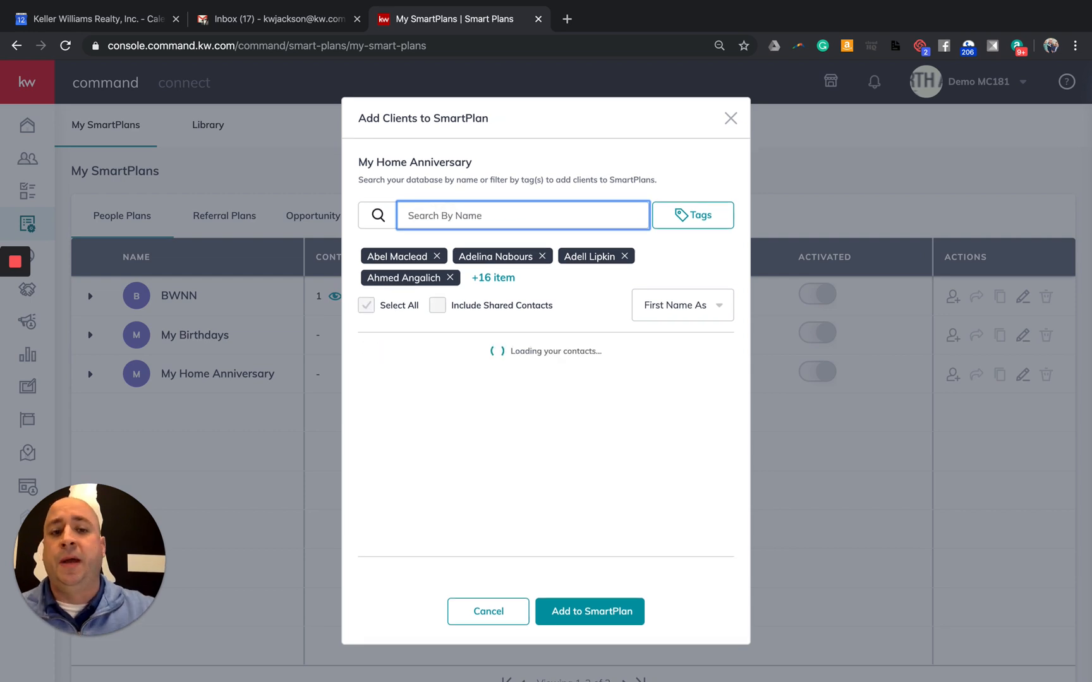
left_click(691, 215)
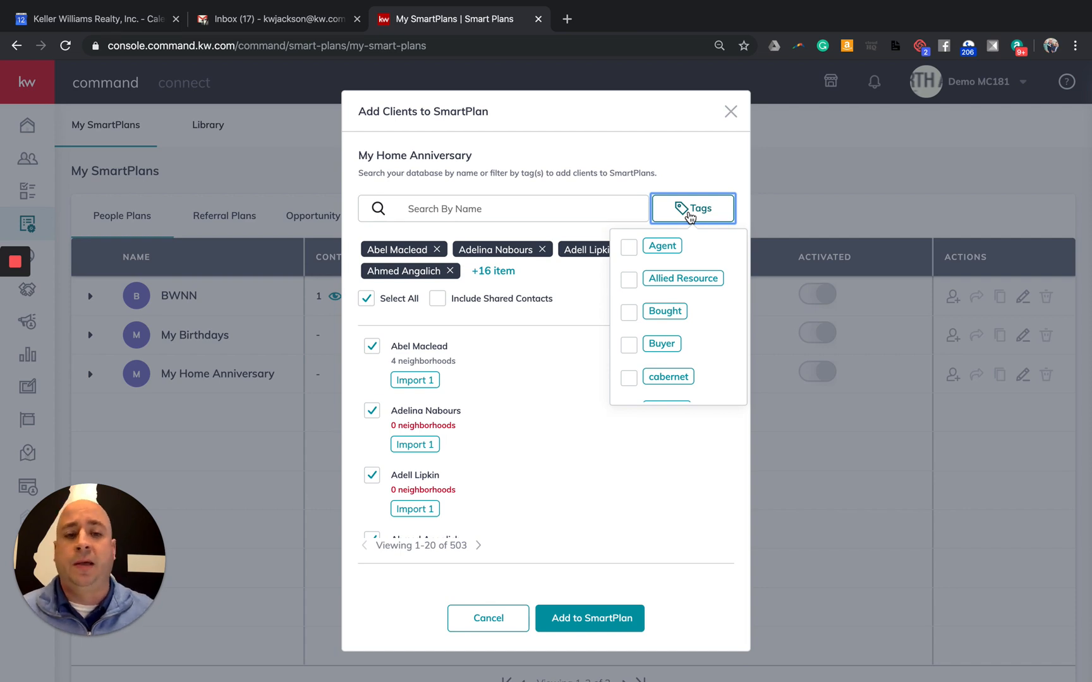
Filter the list by the Import 1 tag (497 contacts) and toggle Select All off and on
scroll(639, 316, "down", 5)
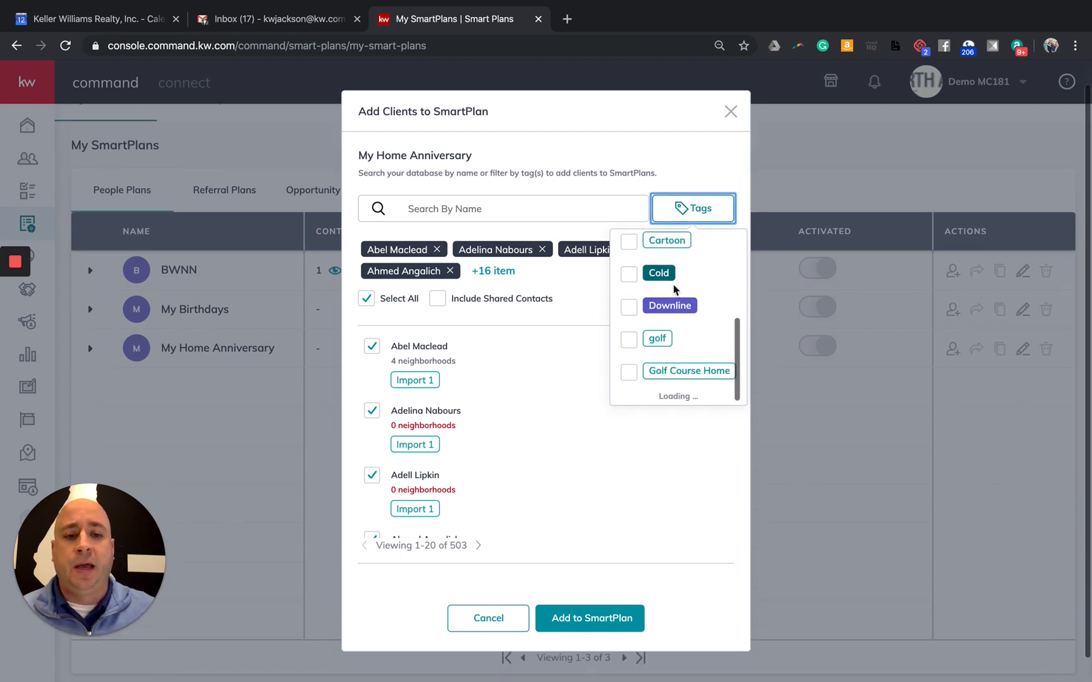
scroll(638, 329, "down", 8)
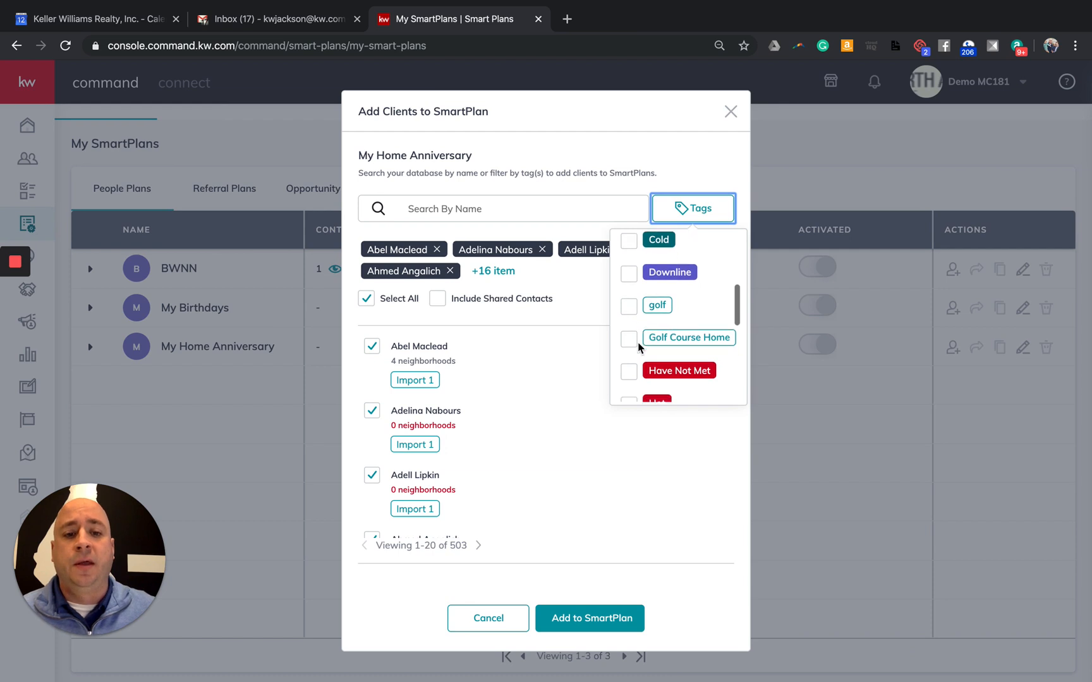
scroll(639, 346, "up", 15)
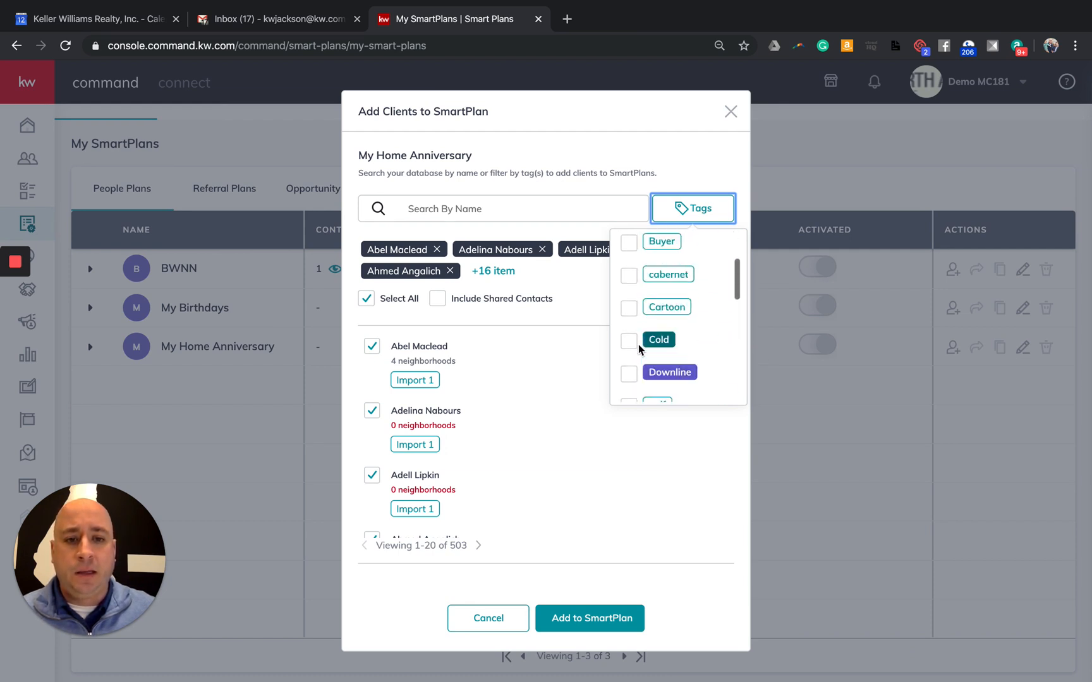
scroll(635, 313, "down", 4)
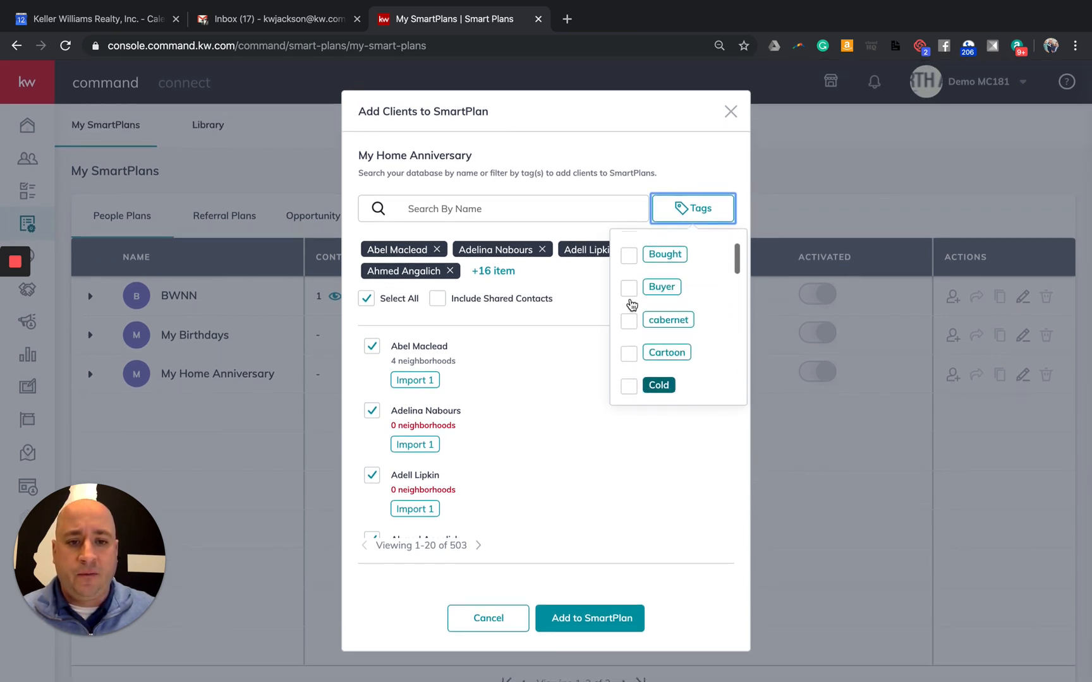
scroll(630, 305, "down", 4)
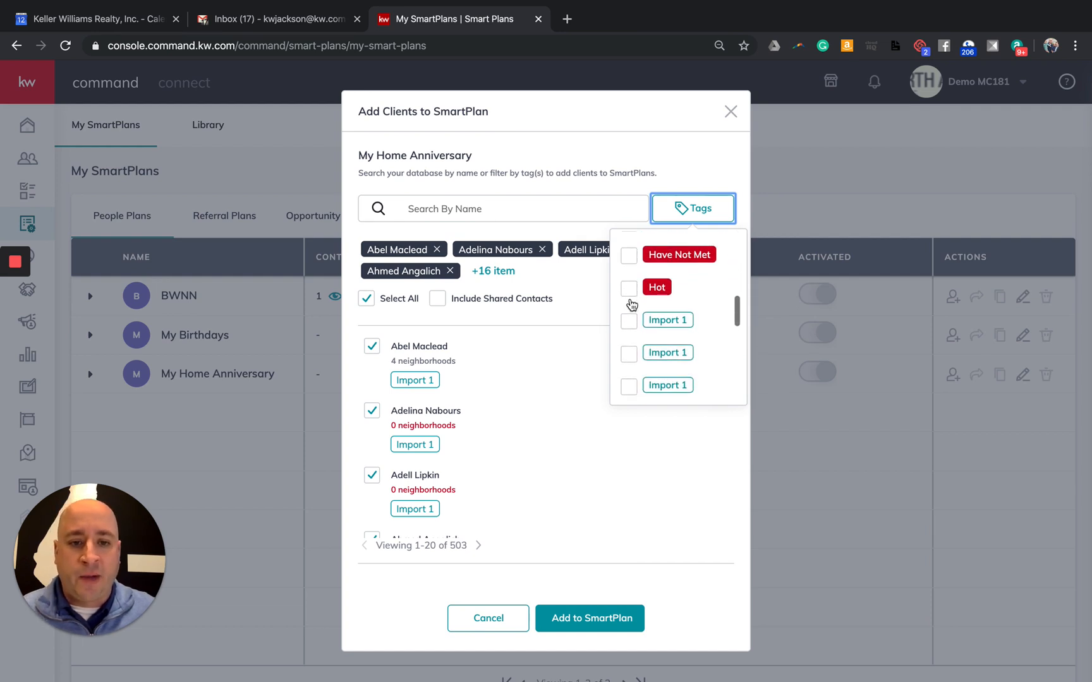
left_click(628, 323)
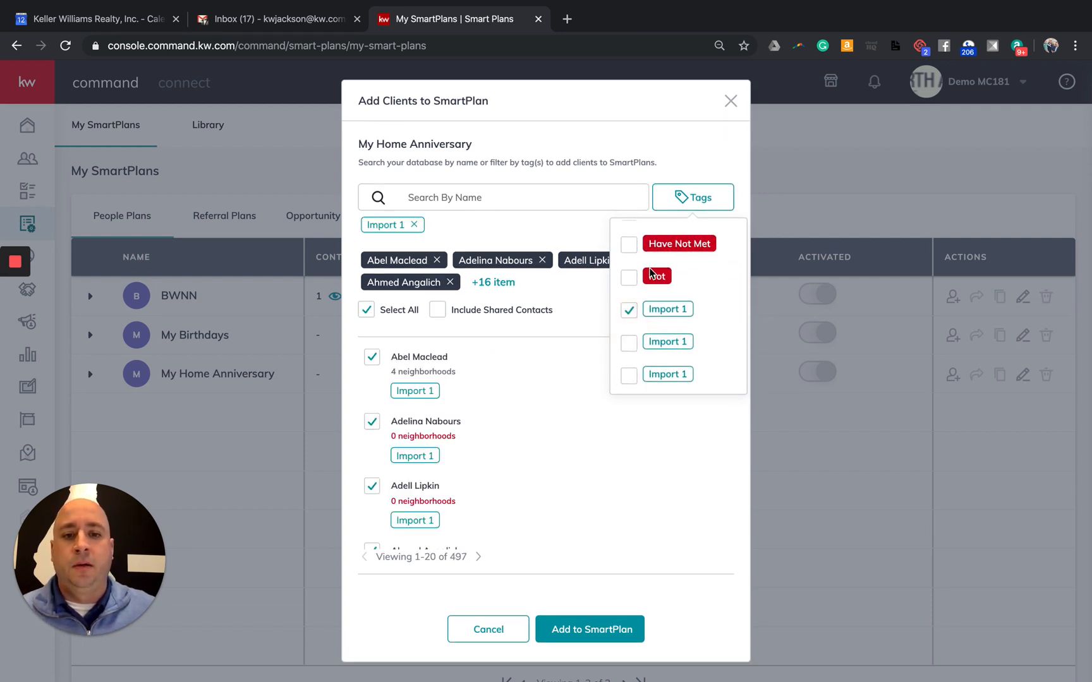
left_click(683, 201)
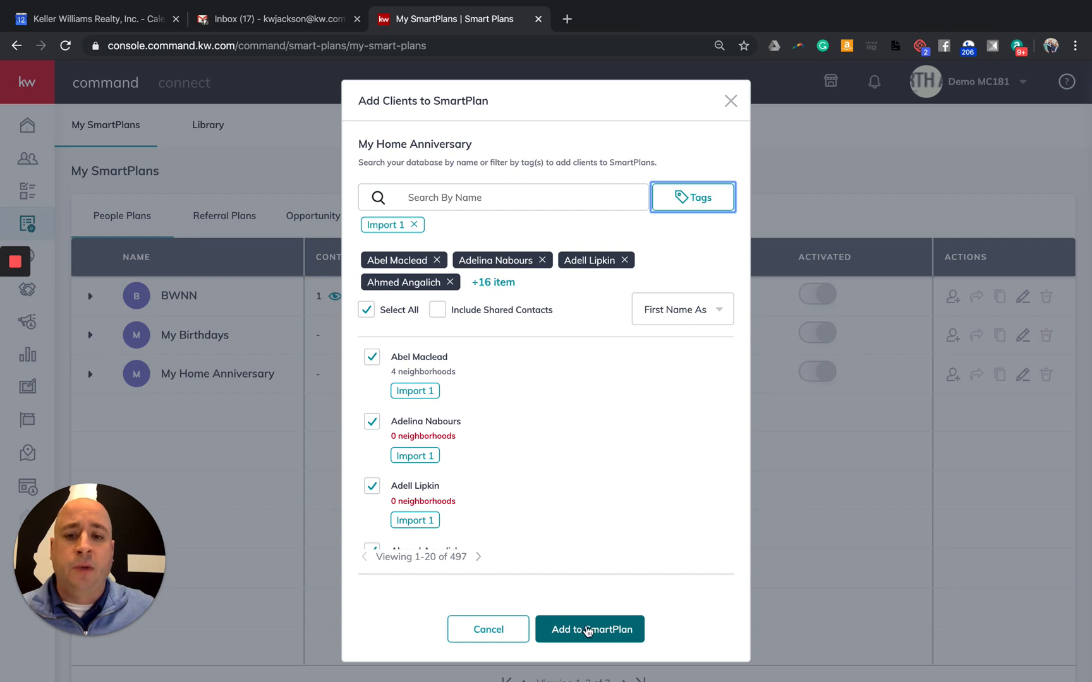
left_click(374, 314)
left_click(371, 308)
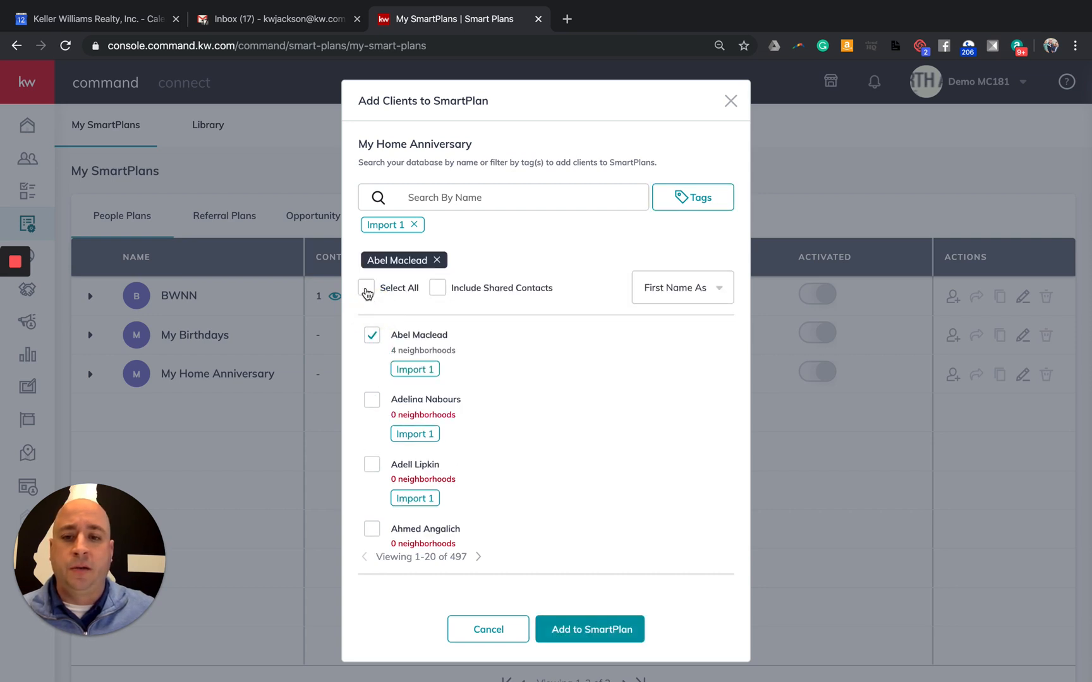
Subscribe the 20 selected contacts to My Home Anniversary and reopen its add-clients dialog
left_click(575, 632)
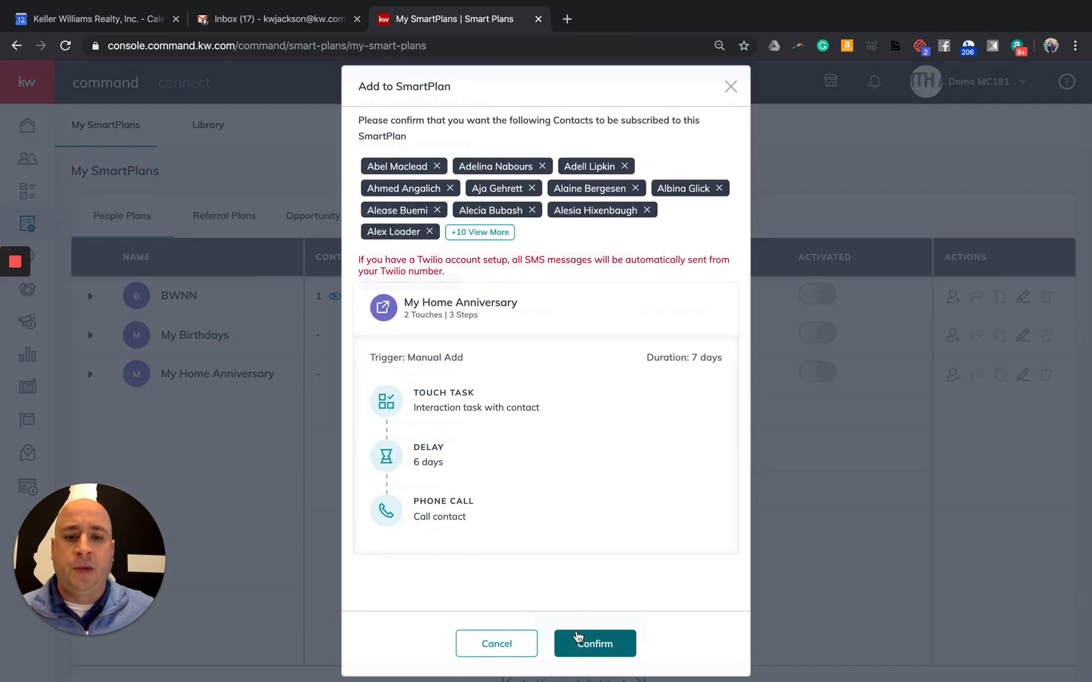
left_click(617, 646)
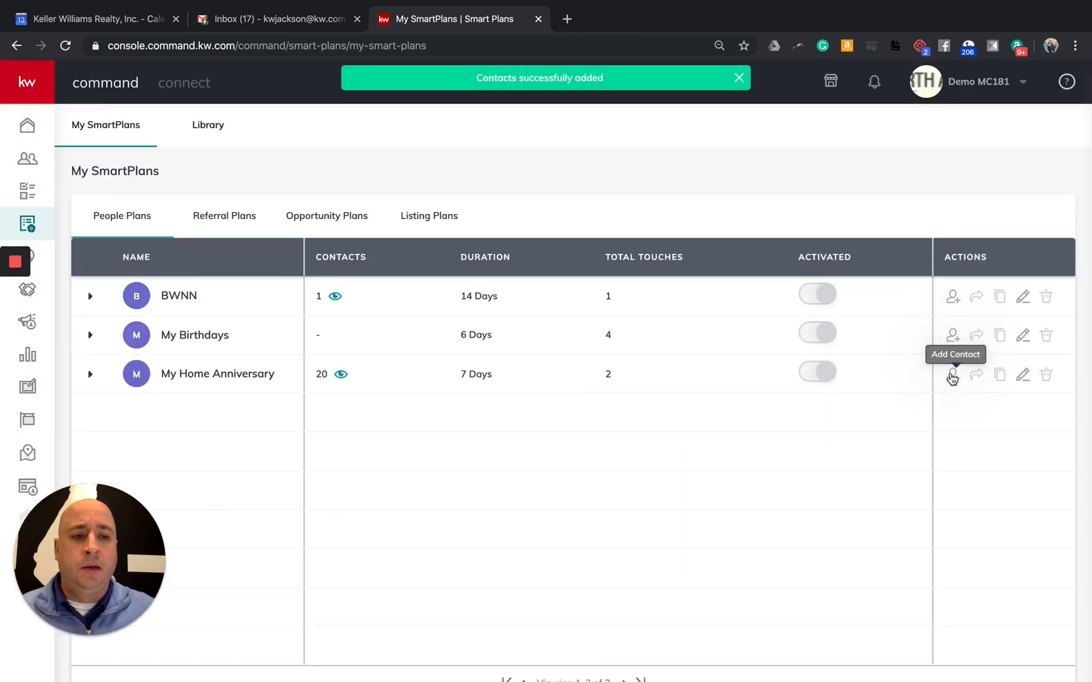
left_click(953, 376)
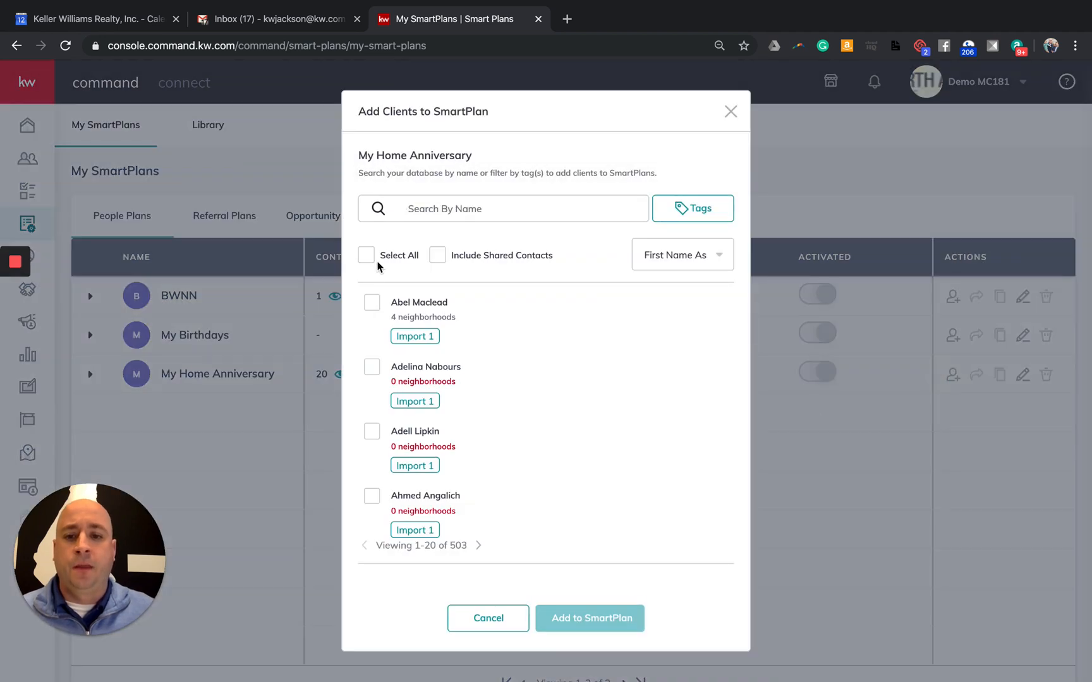
Attempt to add 40 contacts from two pages, hit the 25-contact limit, and cancel
left_click(371, 260)
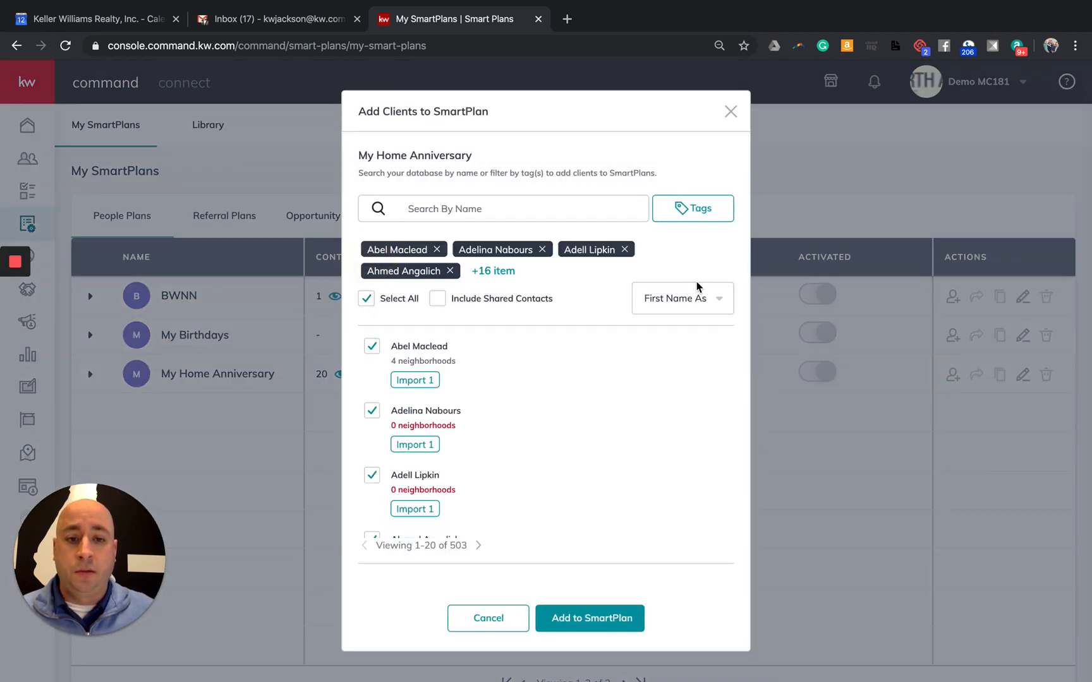
left_click(479, 547)
left_click(365, 299)
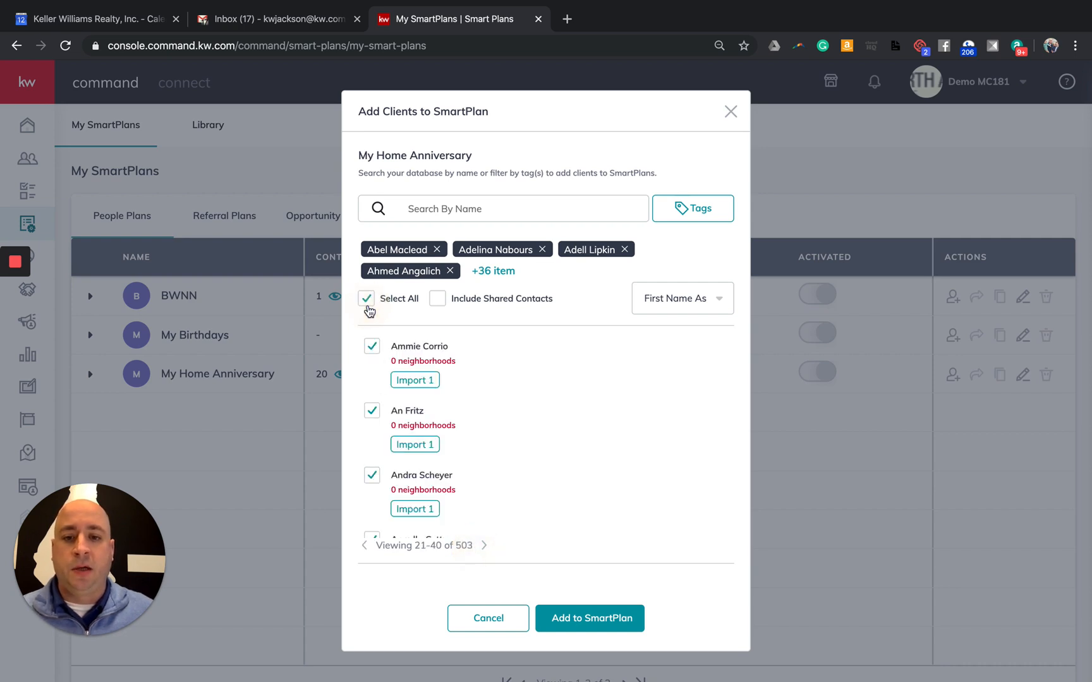
left_click(593, 616)
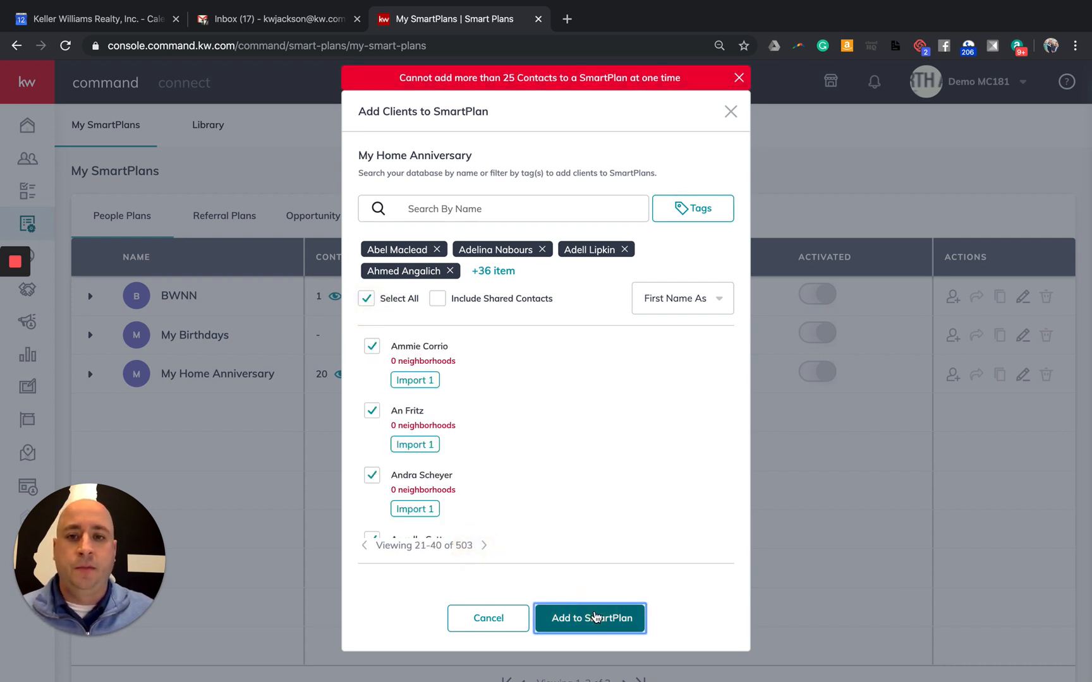
scroll(419, 427, "down", 2)
scroll(418, 427, "up", 2)
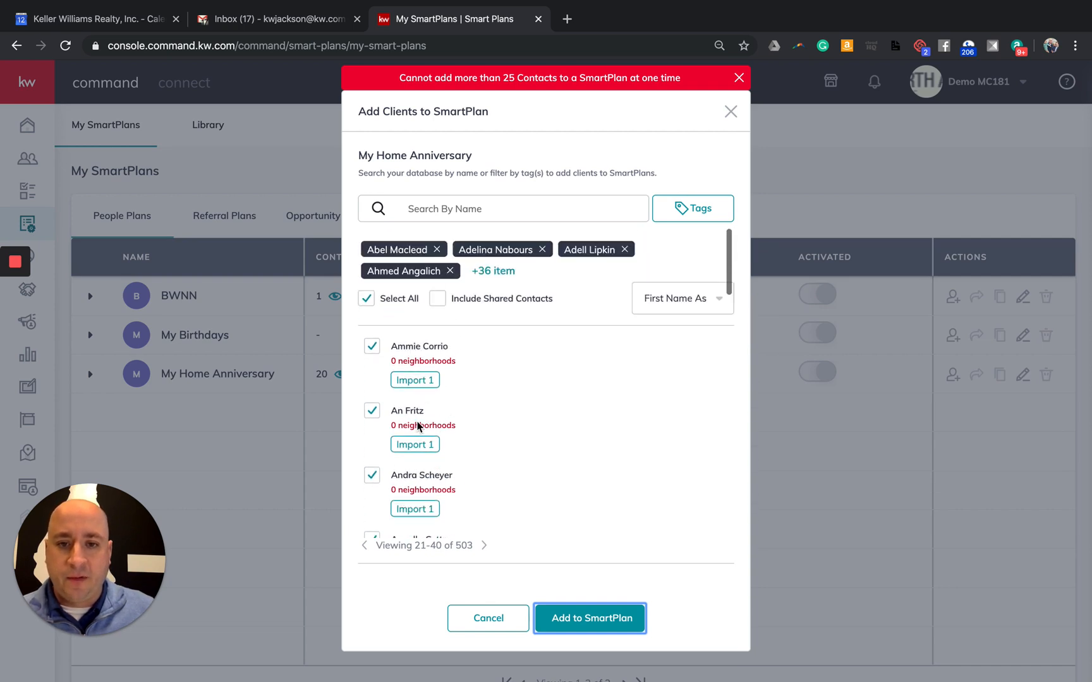
left_click(367, 298)
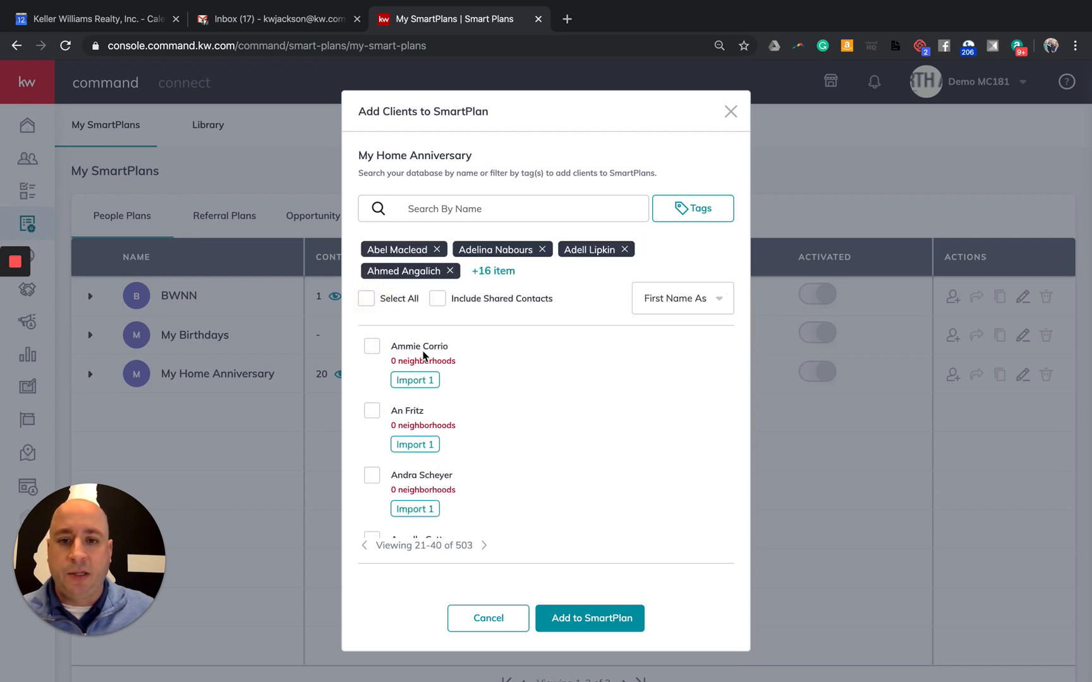
left_click(491, 616)
Reopen the dialog and submit only contacts 21–40 to My Home Anniversary
left_click(958, 377)
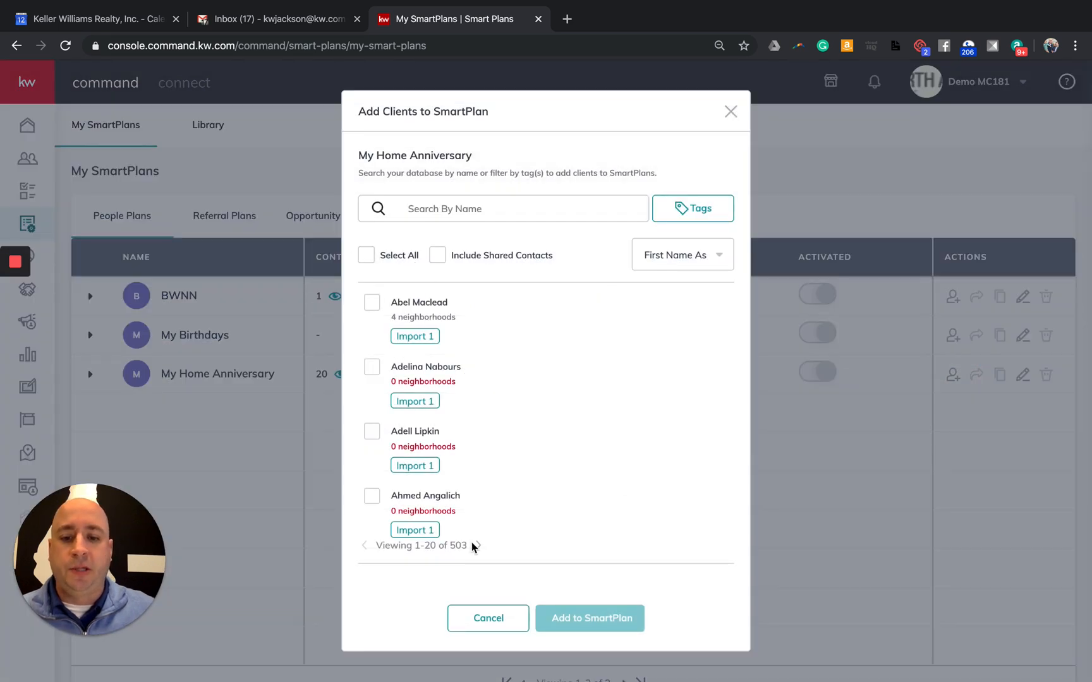
left_click(476, 545)
left_click(366, 255)
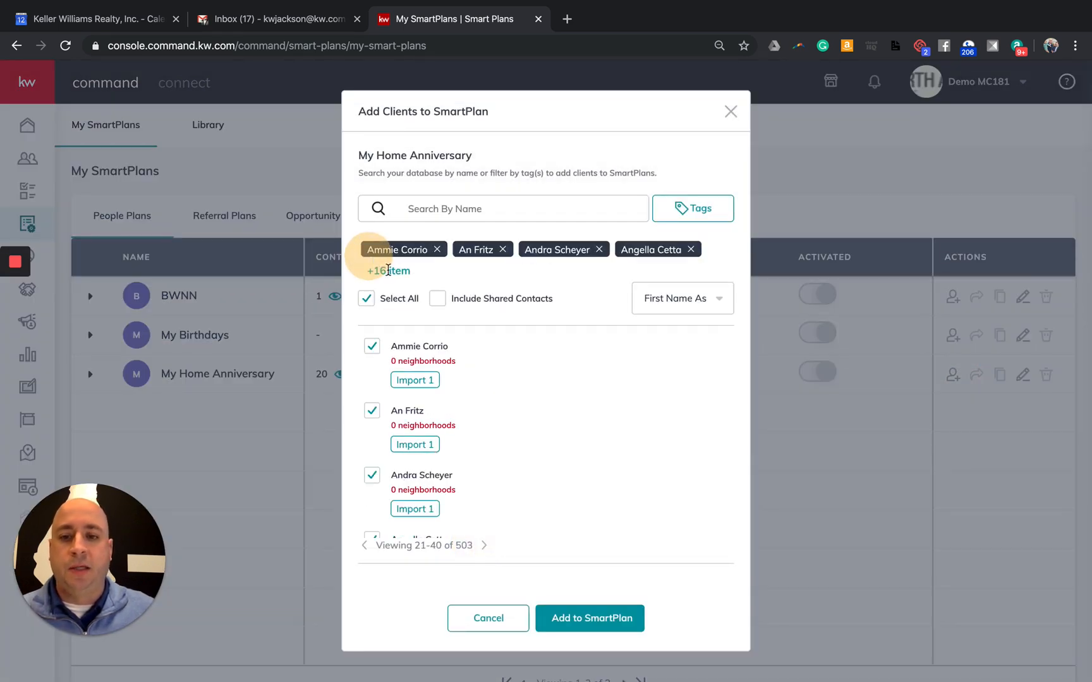
left_click(590, 617)
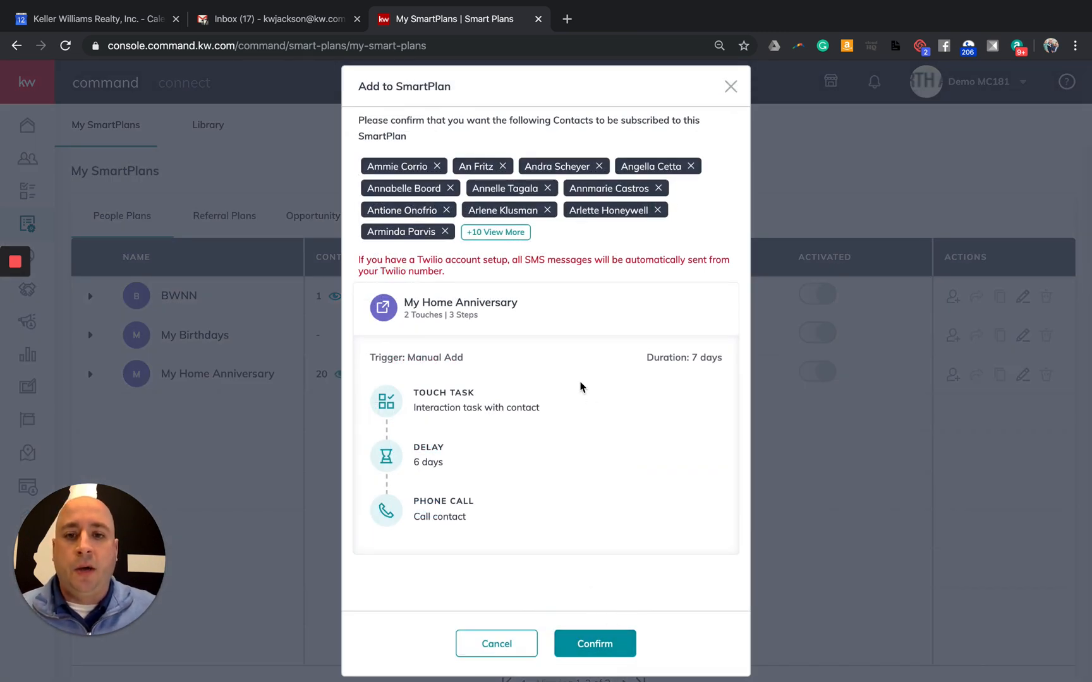
Confirm subscribing contacts 21–40 to the My Home Anniversary SmartPlan
scroll(569, 372, "down", 1)
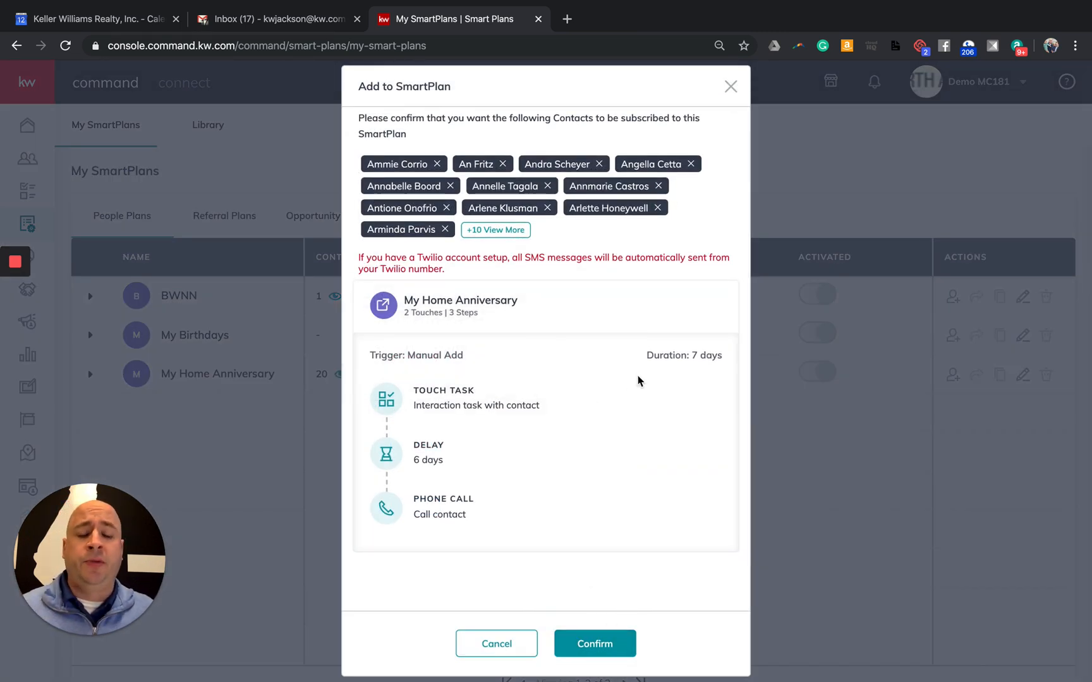
left_click(611, 644)
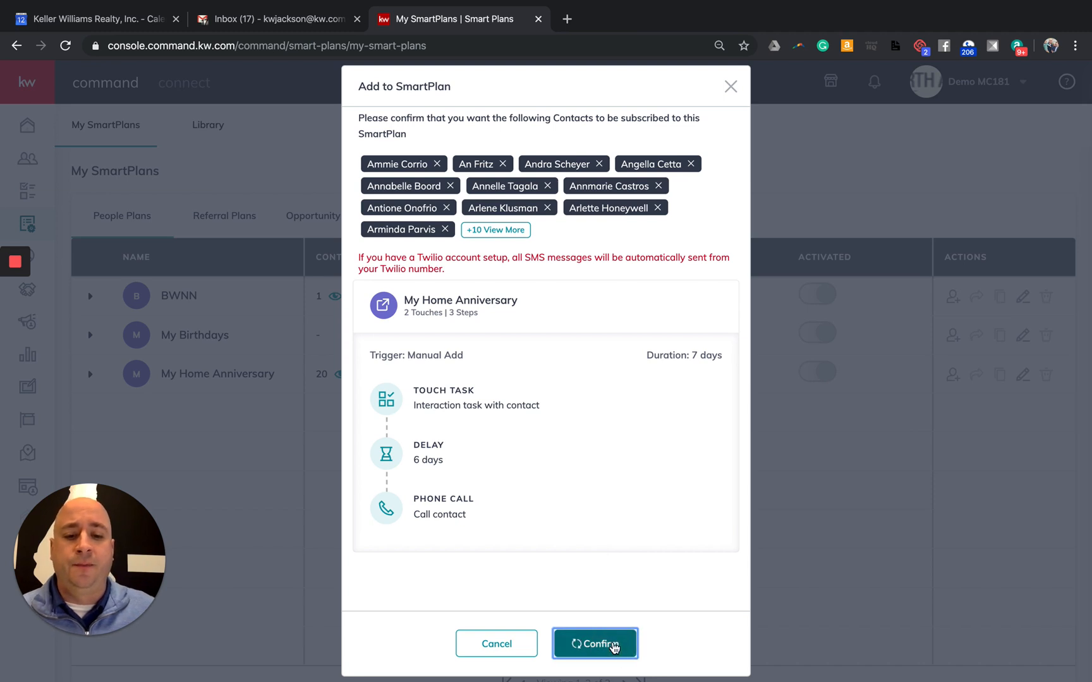